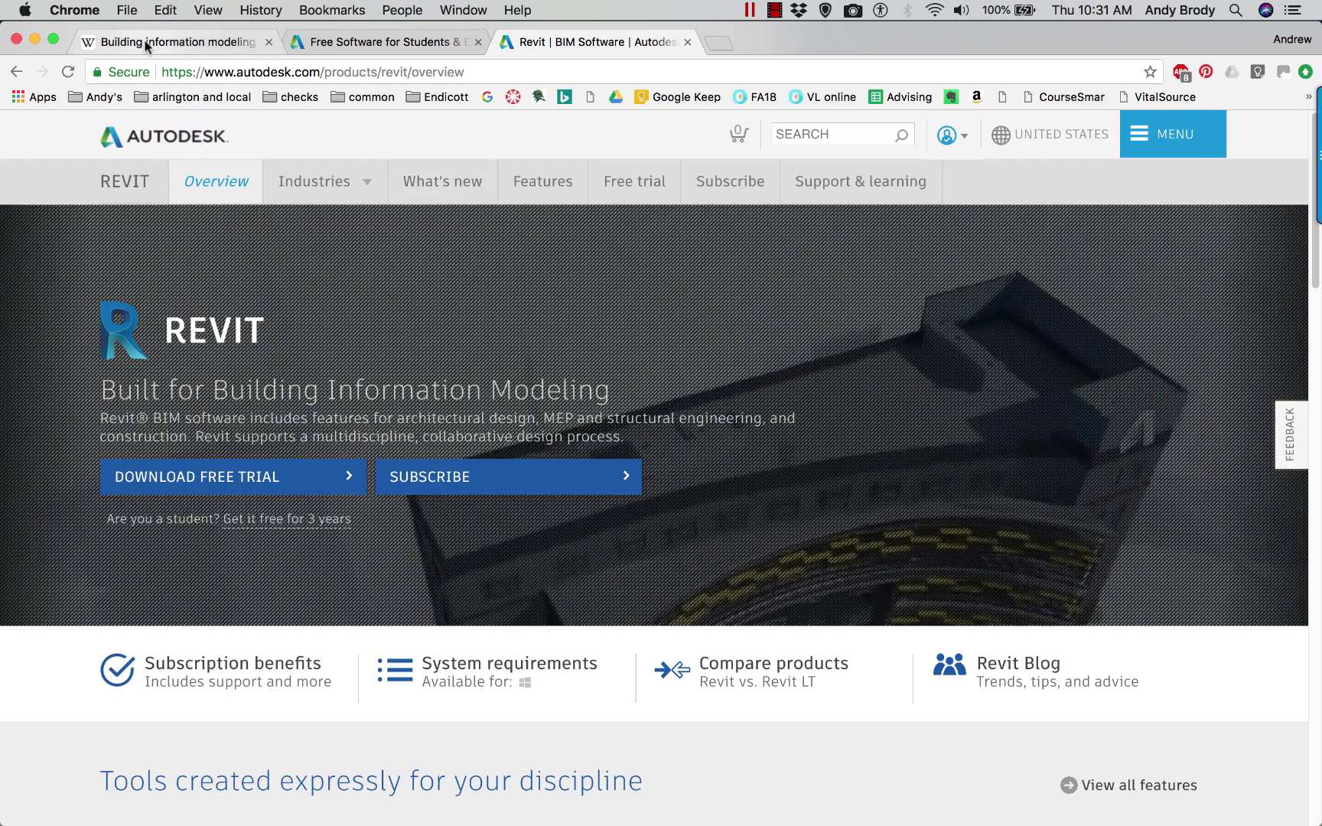
Step: Read the Wikipedia introduction to Building information modeling and bring up Autodesk's free education page for Revit
click(147, 43)
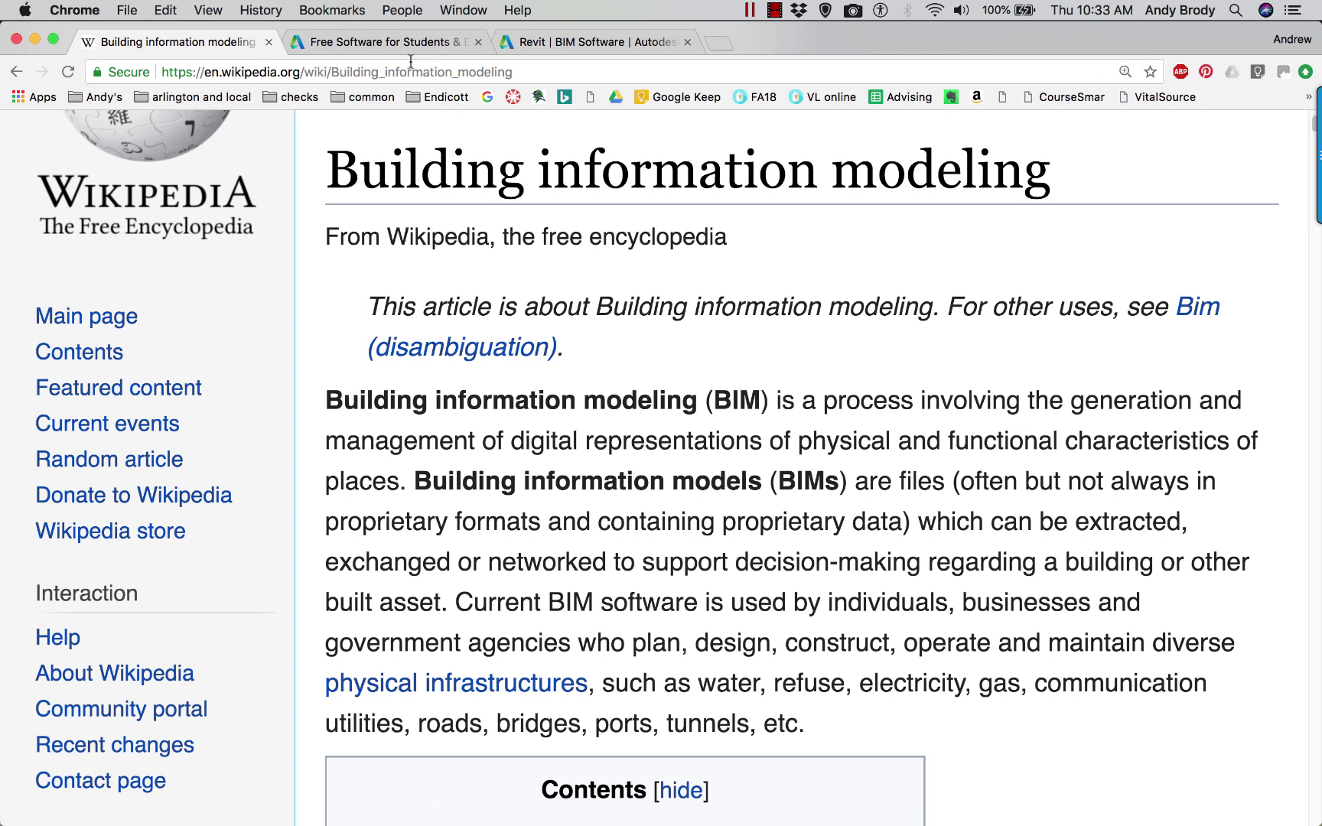
click(399, 39)
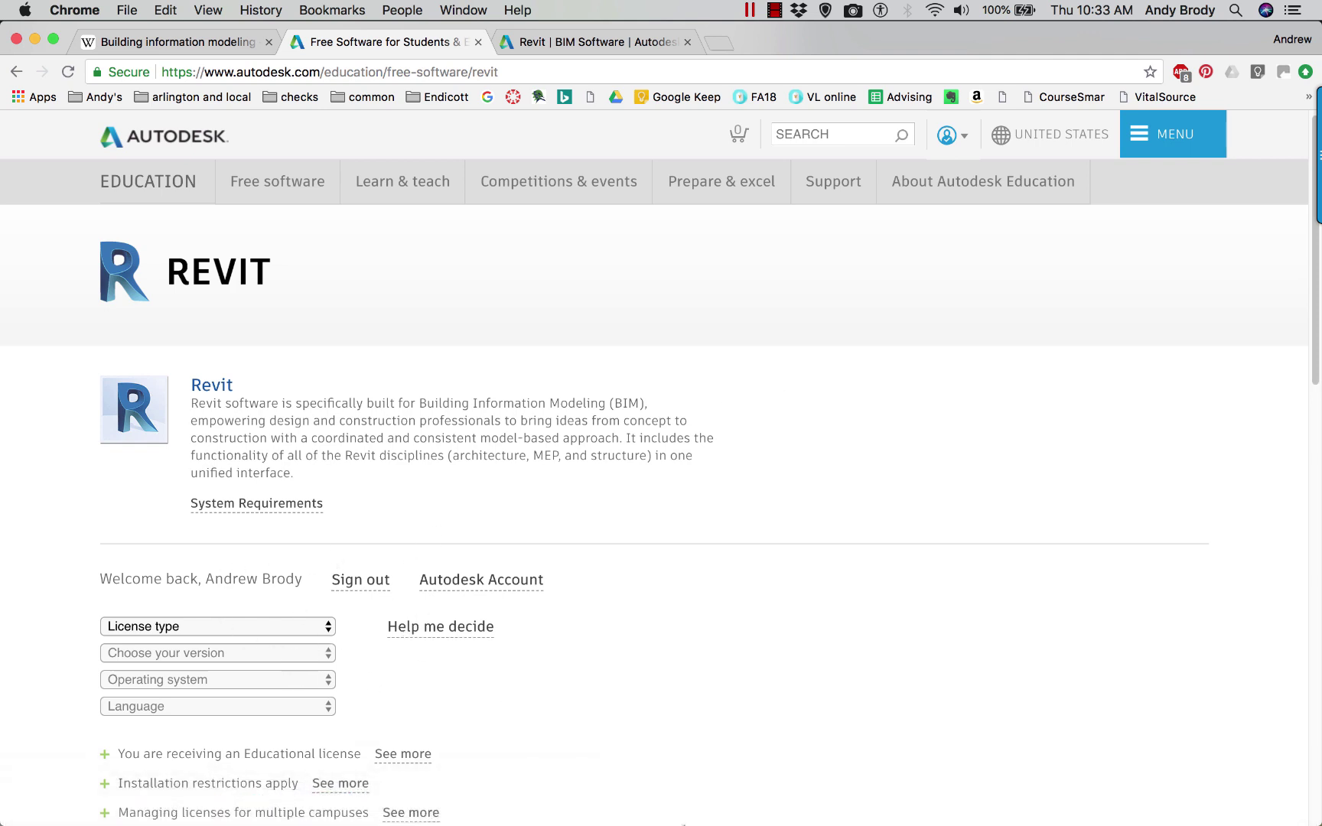
Step: Set the Revit download options to Personal or individual use, Revit 2018, Windows 64-bit and English
mouse_move(679, 824)
click(254, 630)
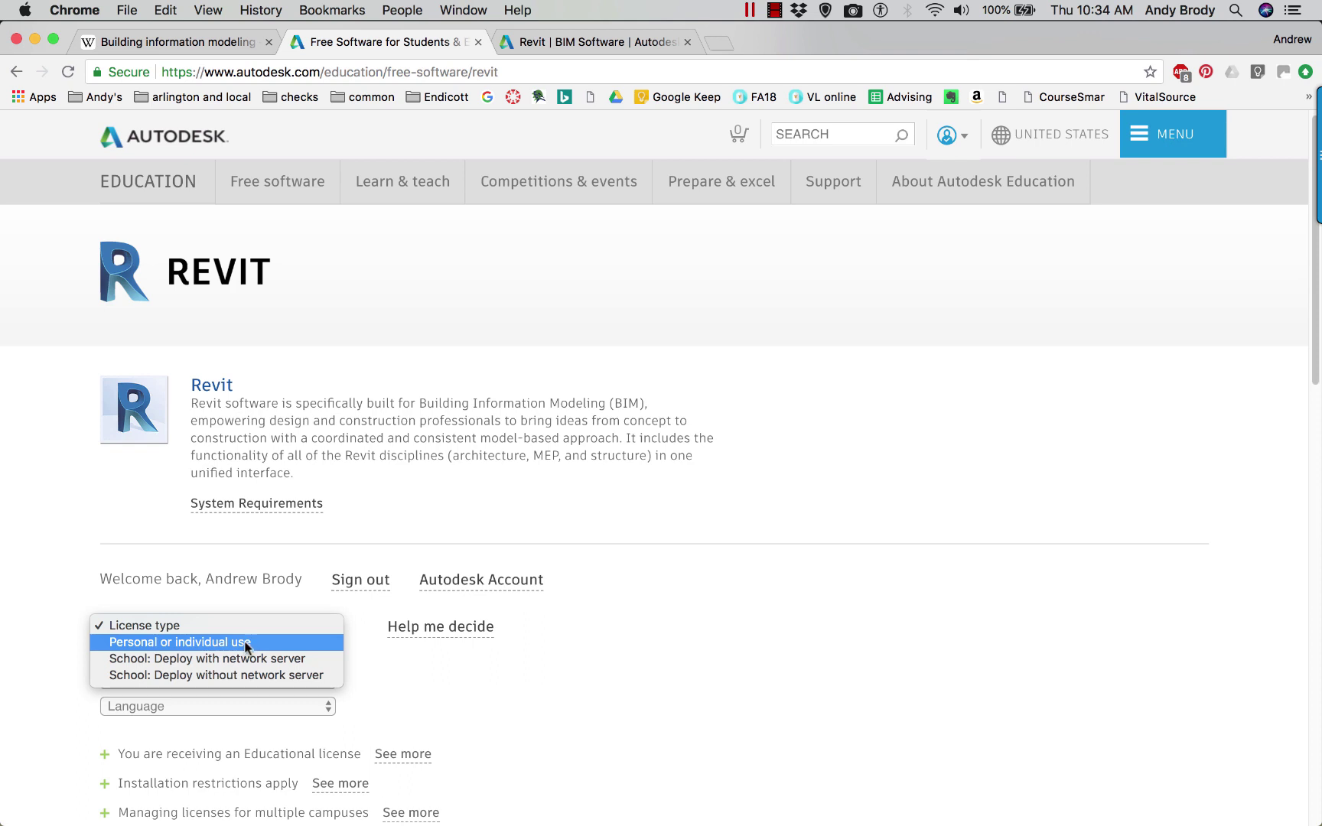
click(246, 645)
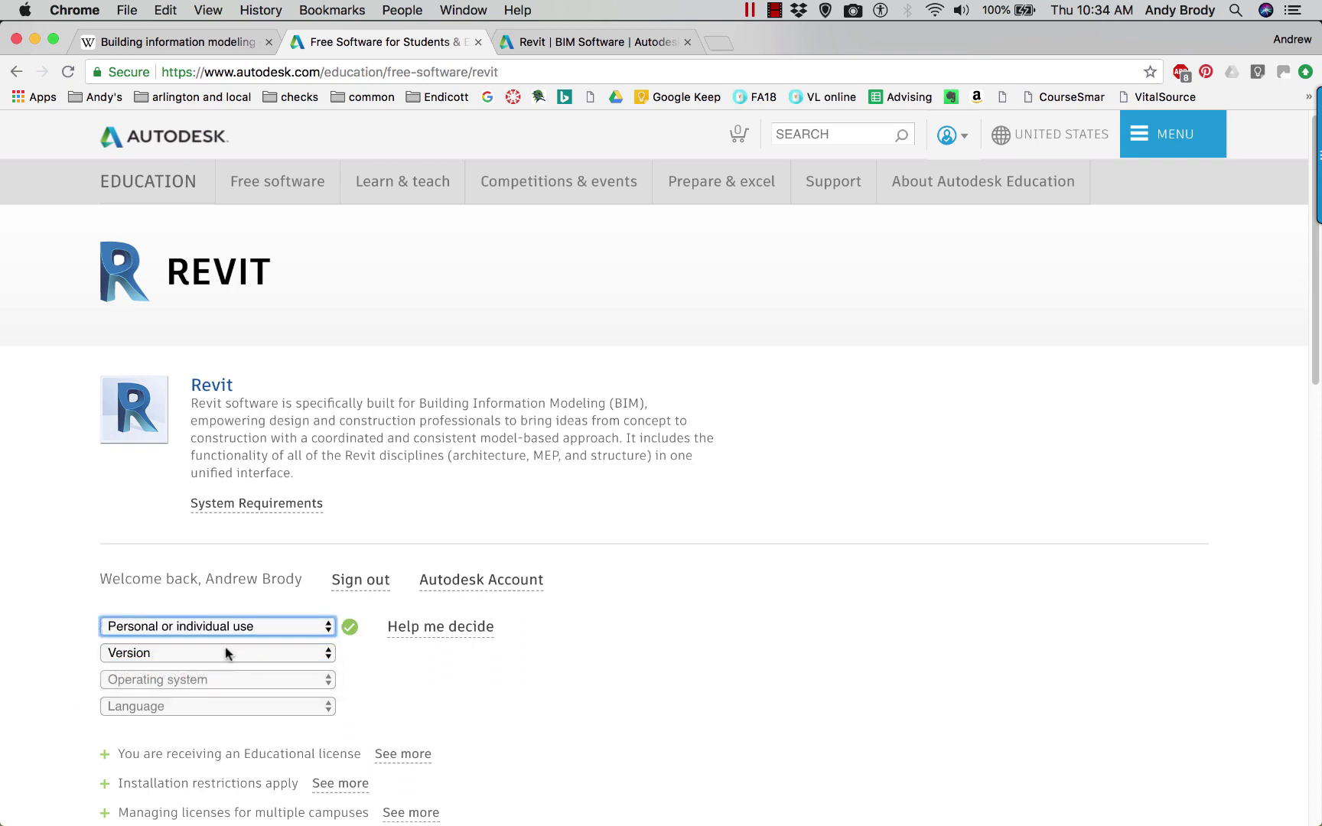
click(220, 653)
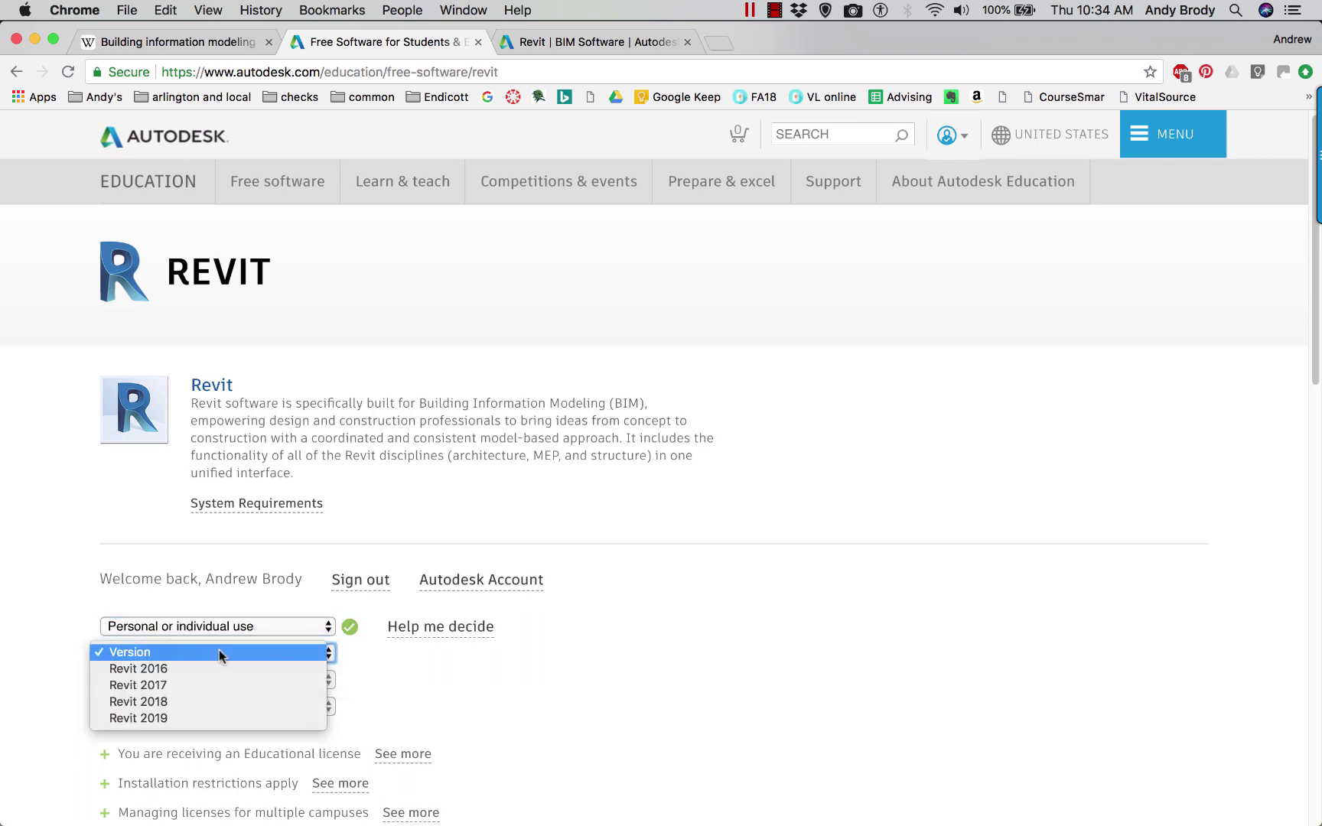
click(165, 703)
click(168, 680)
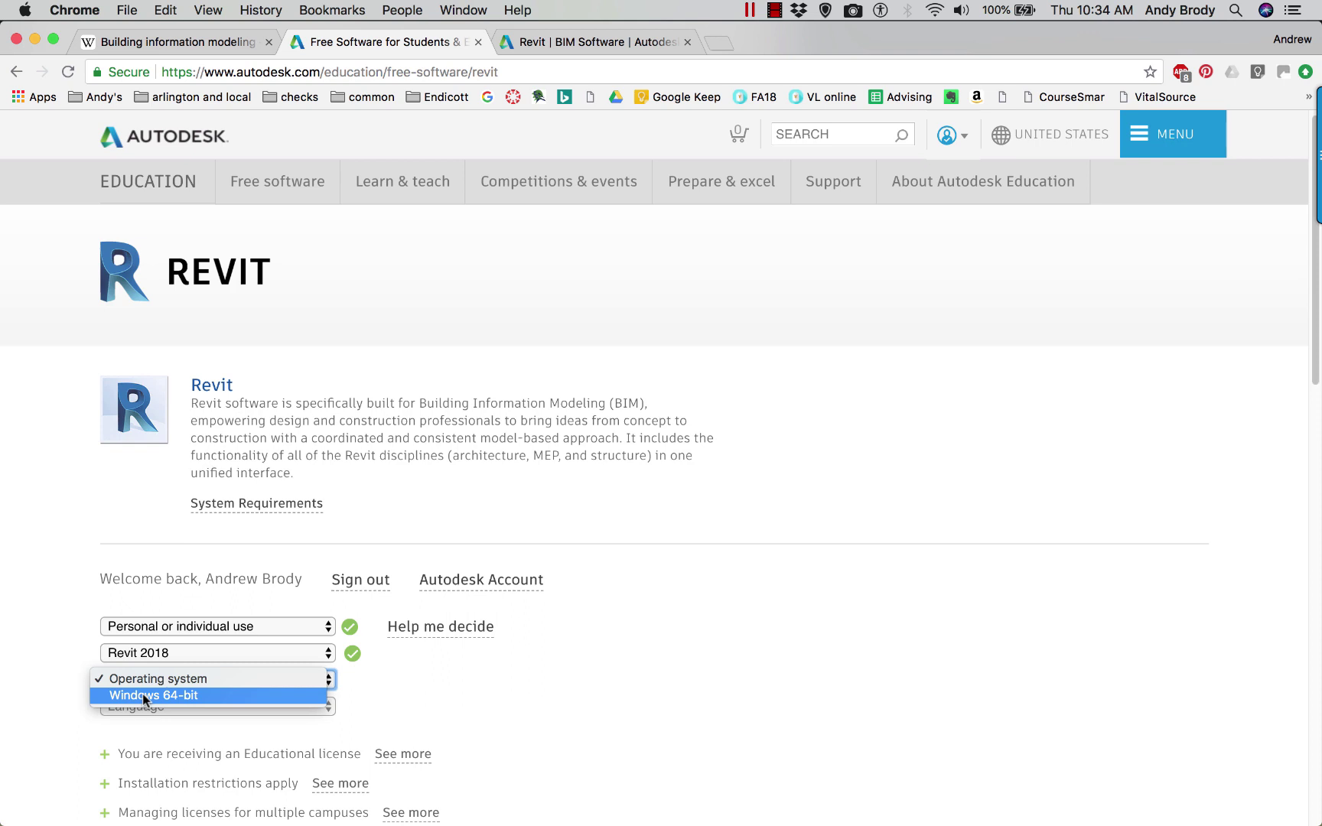
click(142, 694)
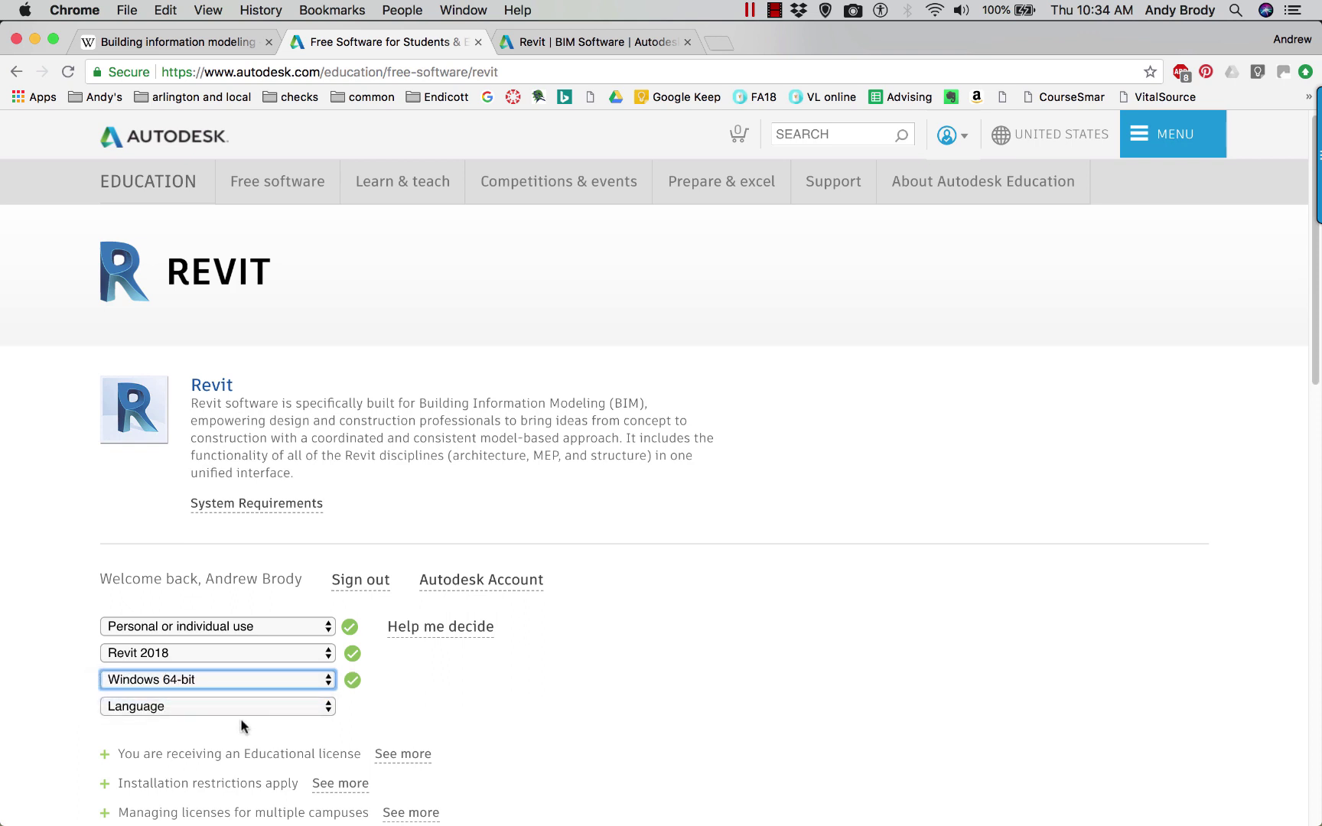
click(235, 707)
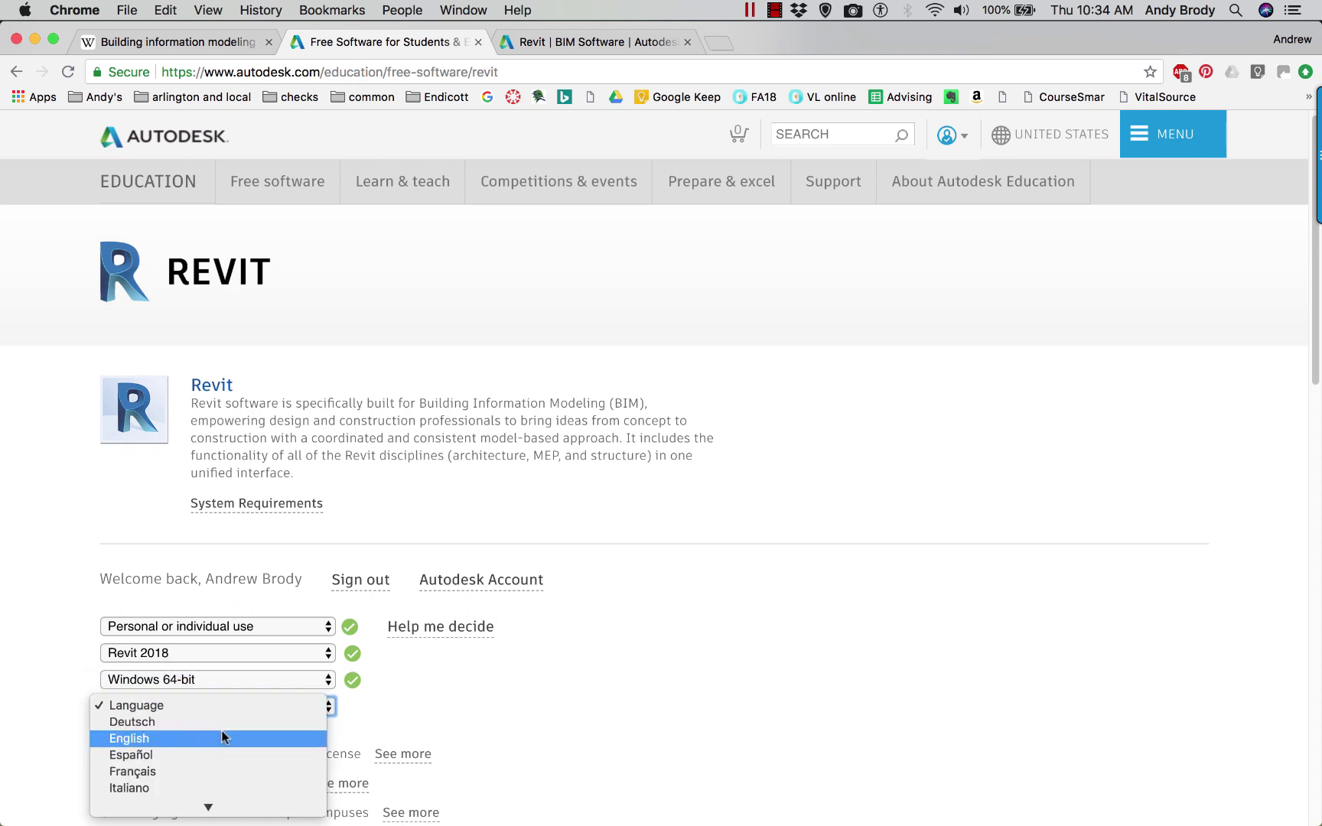
click(223, 736)
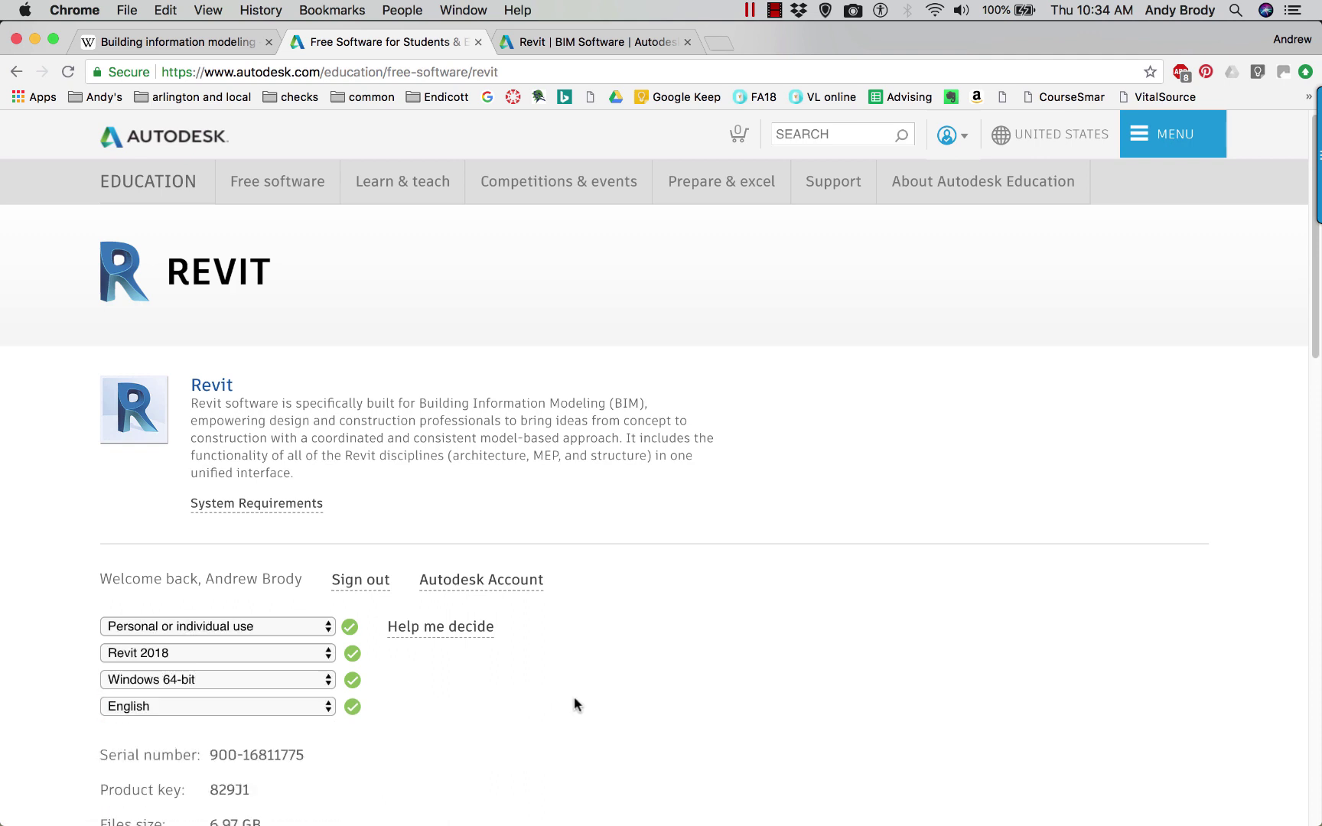
Step: Review the license details, file size and authorized usage shown for the chosen Revit download
scroll(574, 704, down, 2)
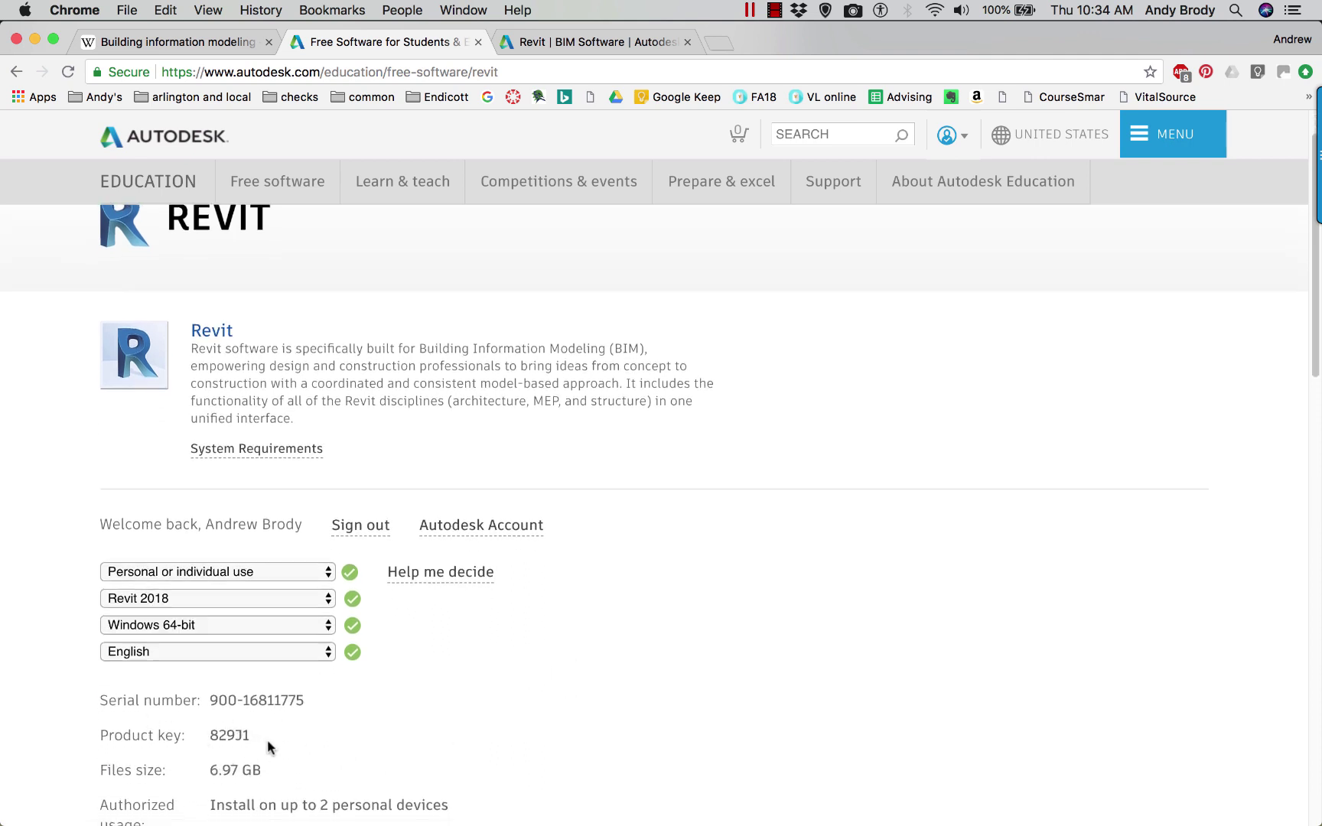
scroll(268, 740, down, 1)
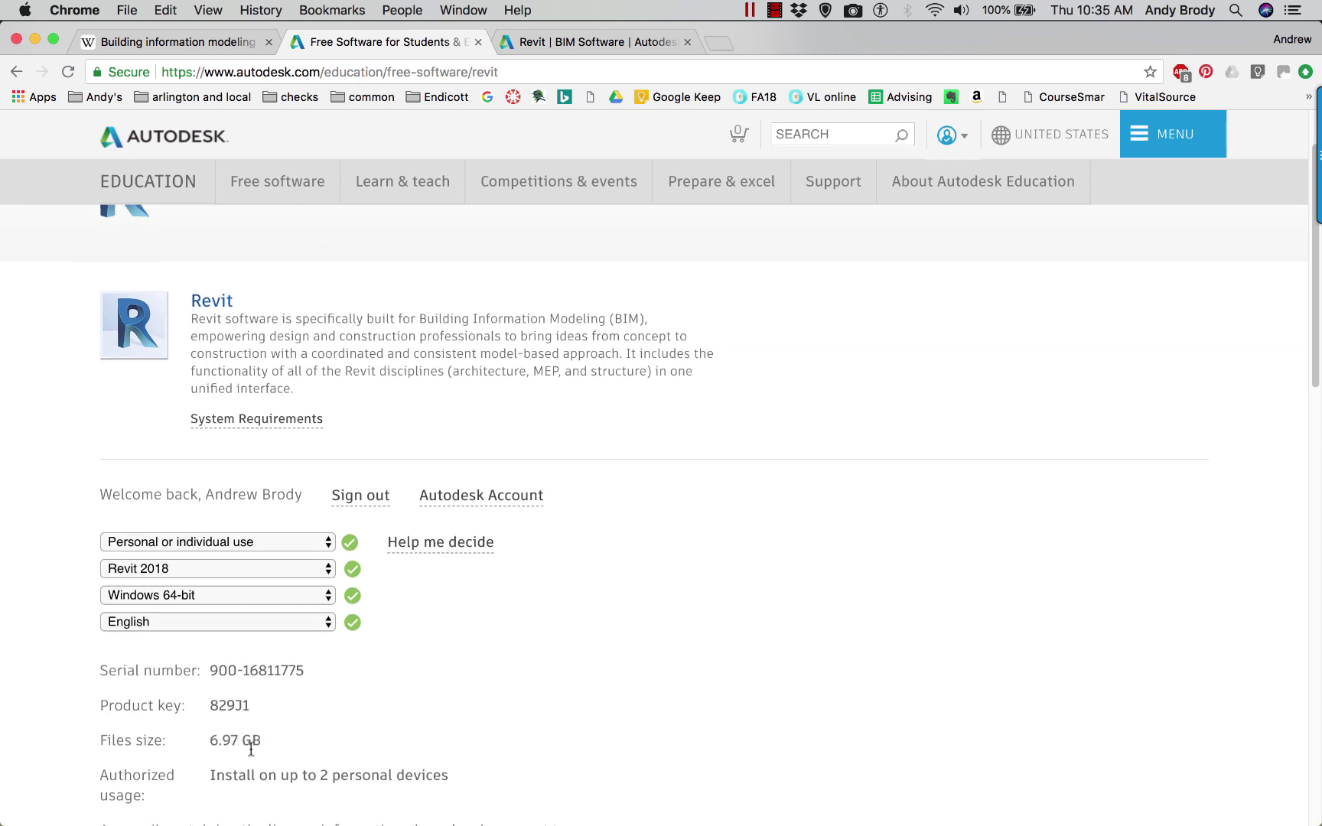
scroll(362, 741, down, 1)
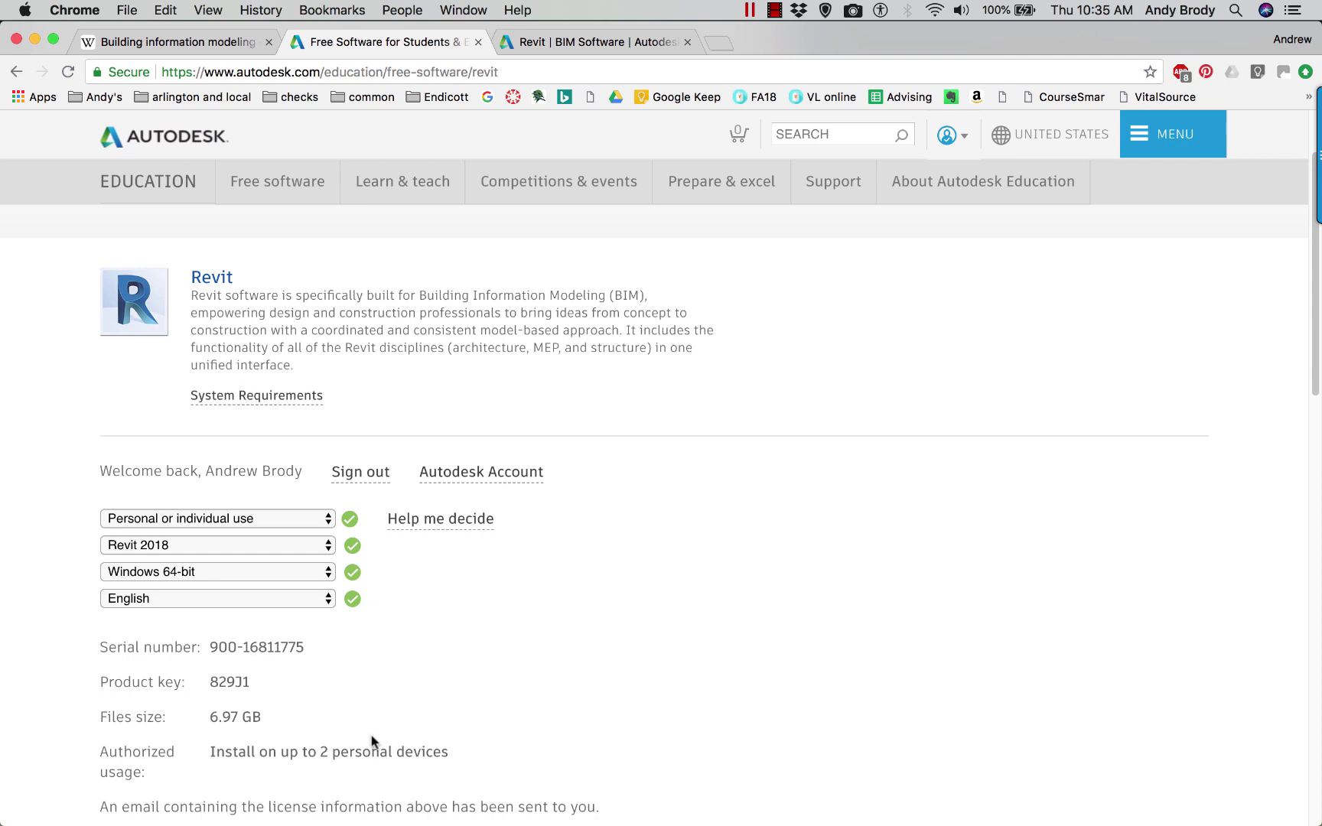
scroll(362, 739, down, 2)
scroll(459, 716, up, 1)
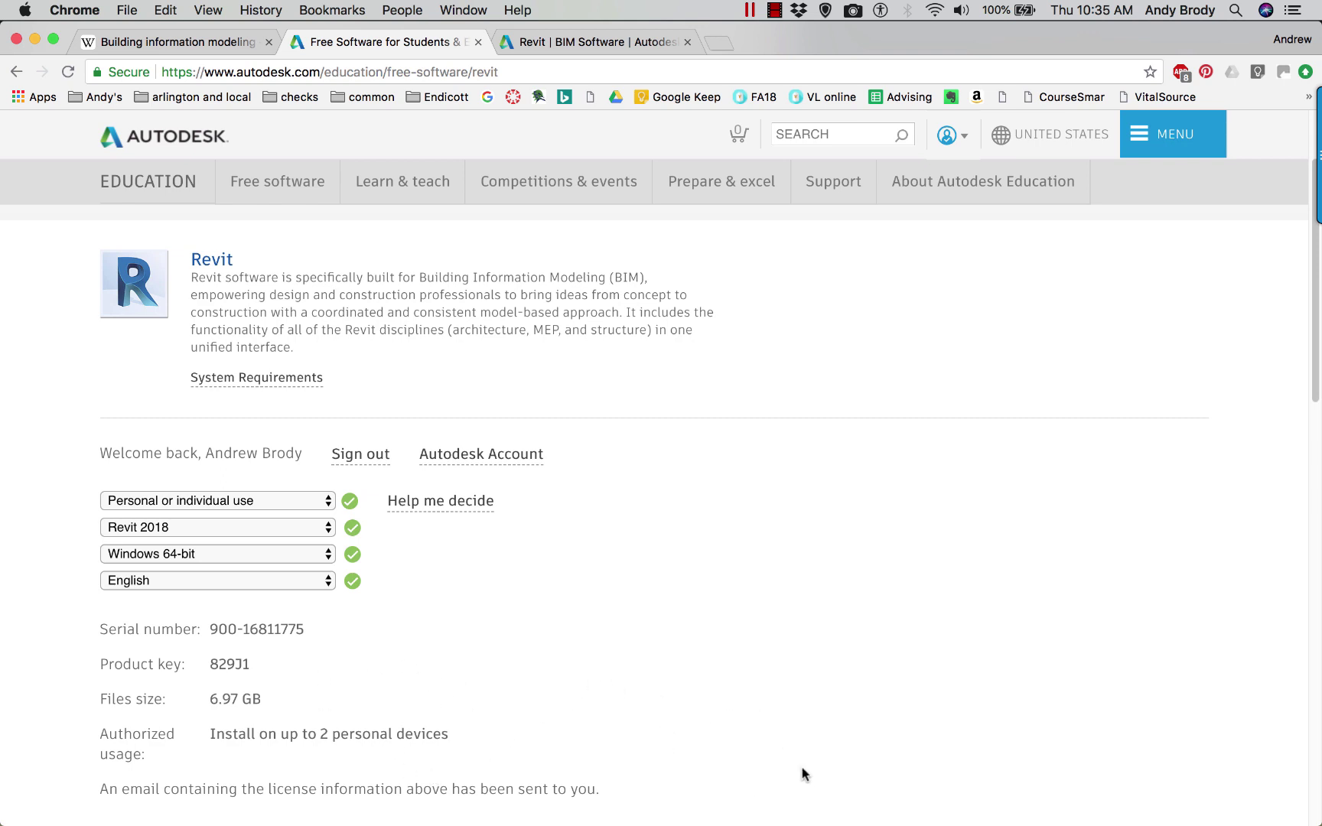
Step: Switch to Autodesk Revit and open the Sample Architecture Project
mouse_move(847, 824)
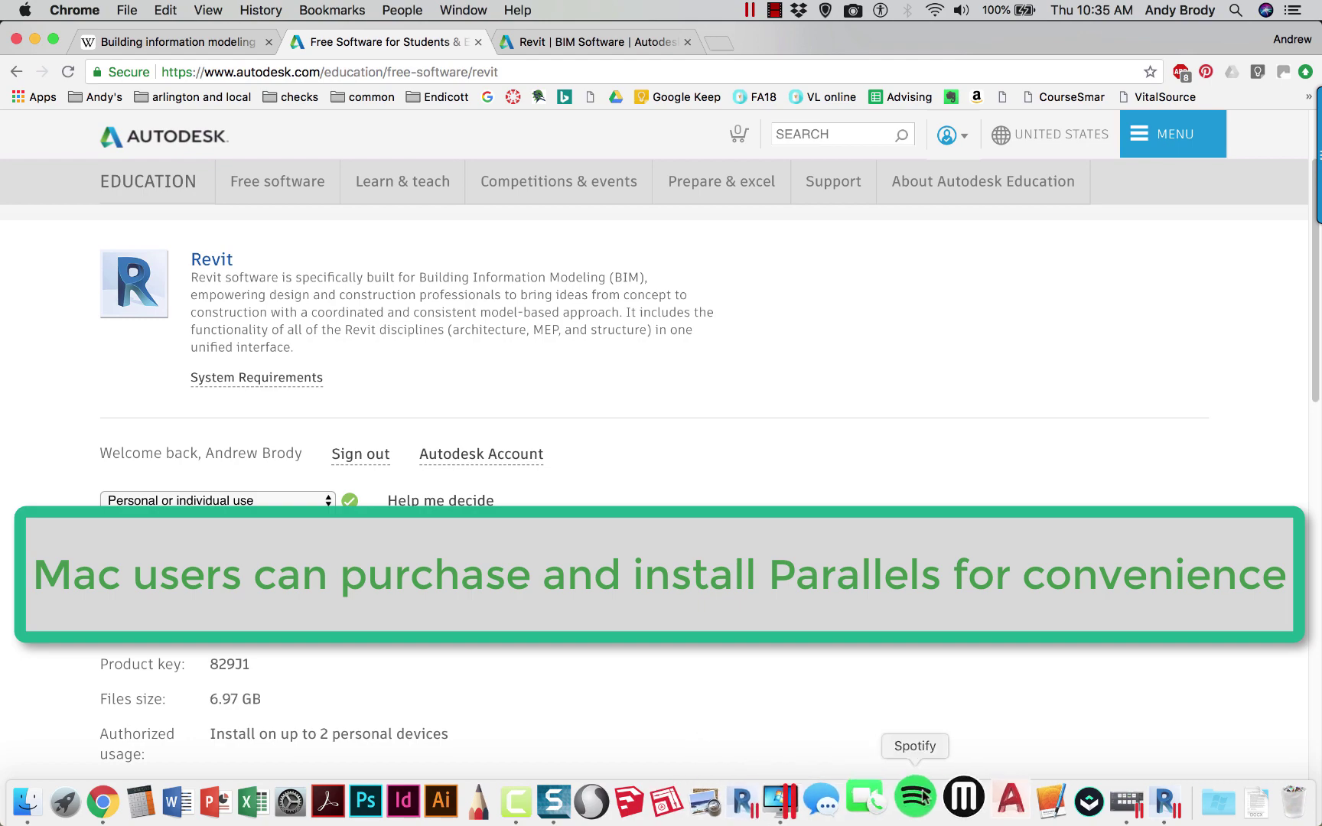
click(1153, 799)
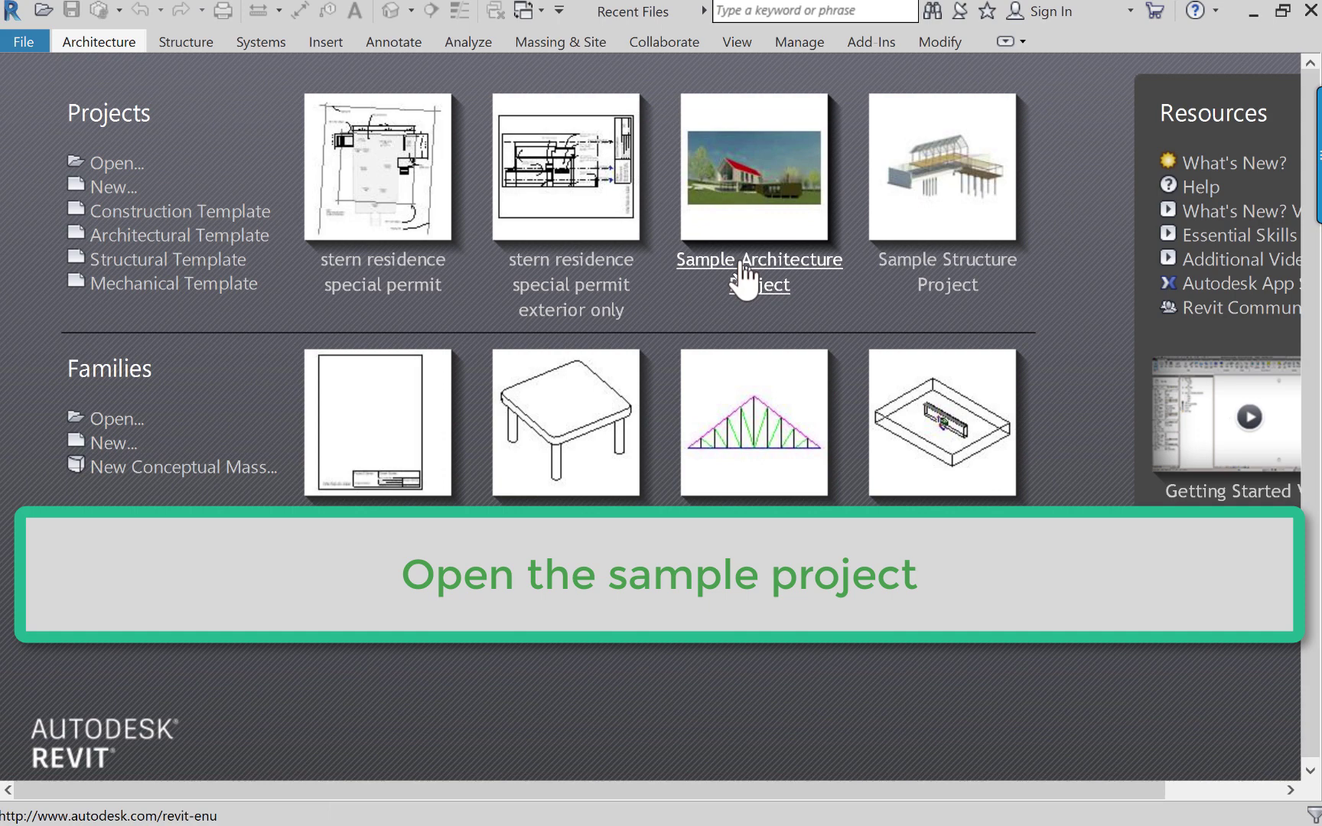
click(739, 264)
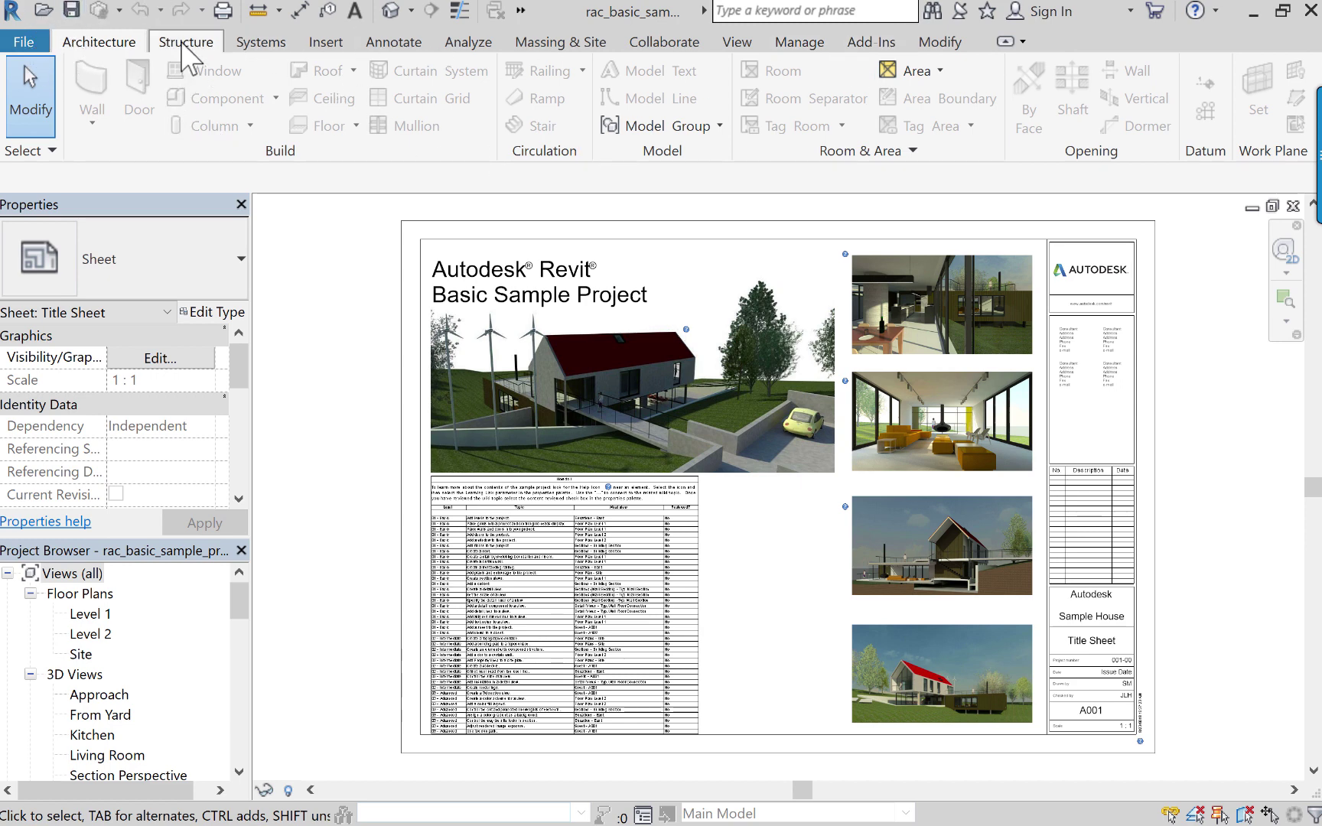
Step: Look through the Structure, Systems, Insert, Annotate, Analyze and Massing & Site tool groups, returning to the Architecture tools
click(216, 46)
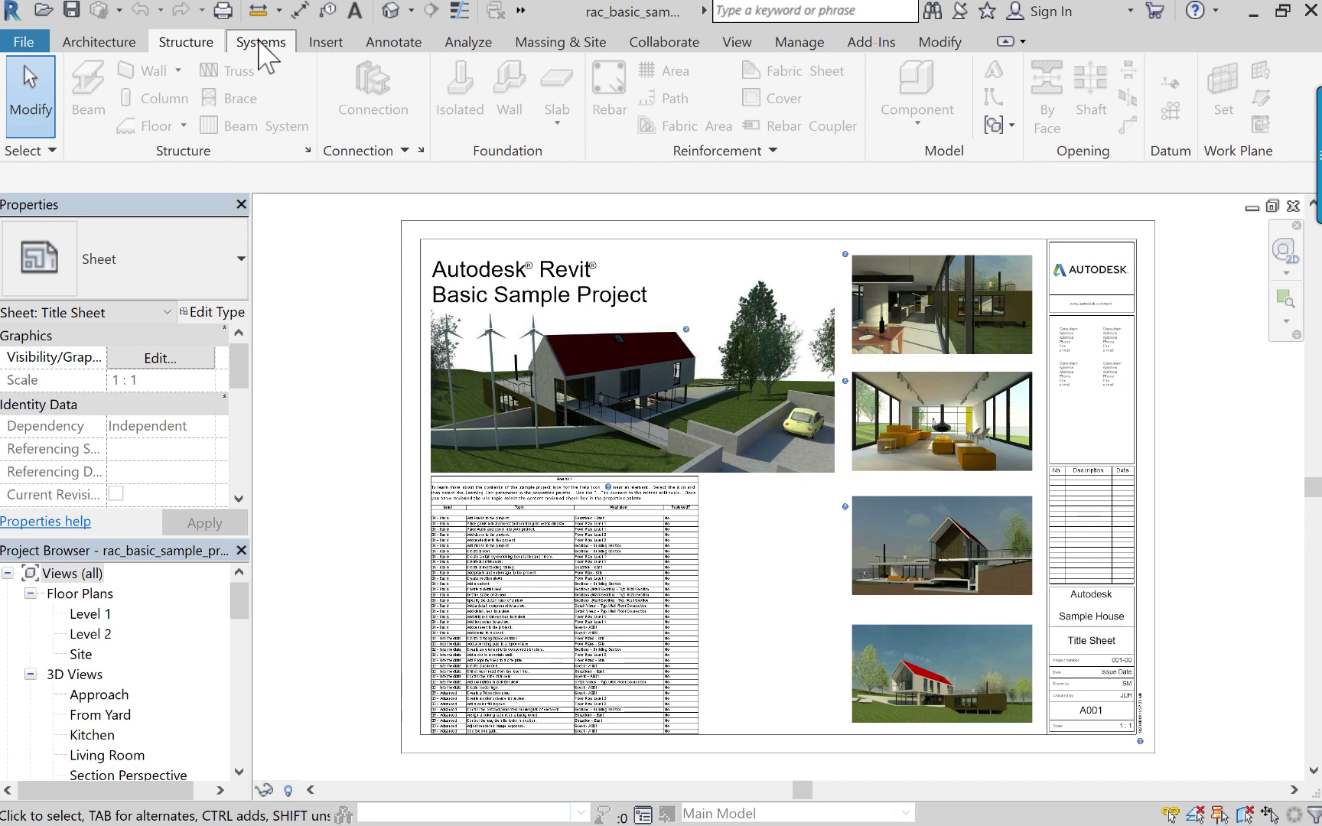
click(260, 43)
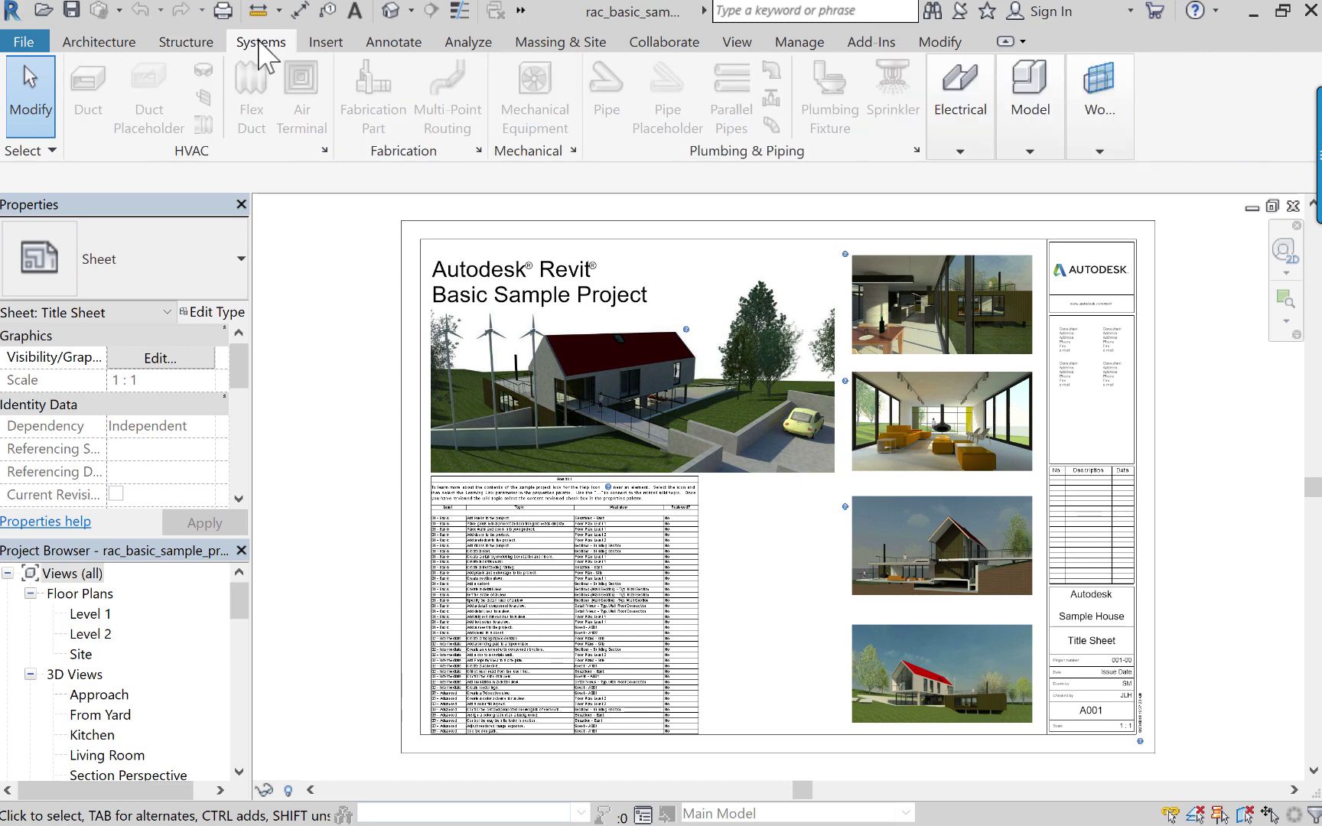
click(321, 48)
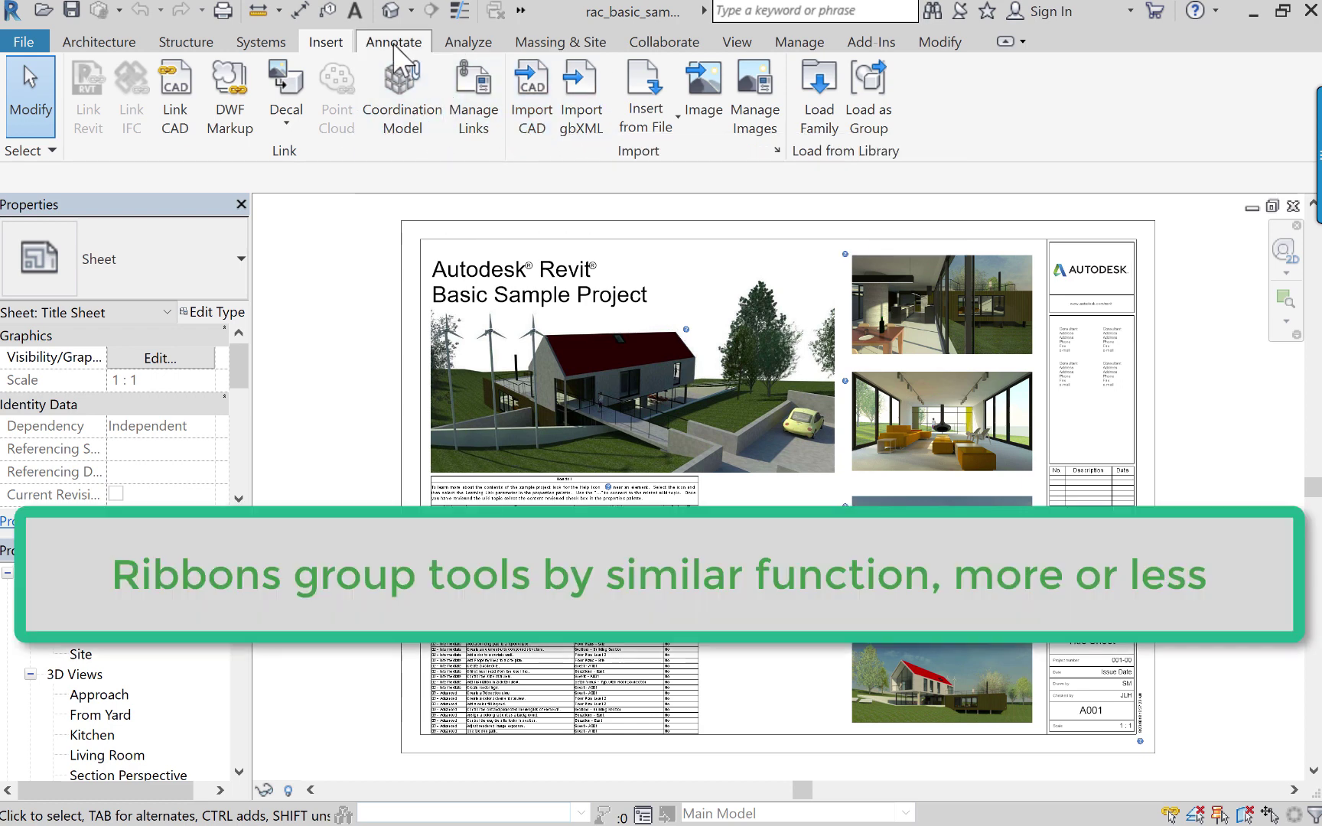
click(392, 43)
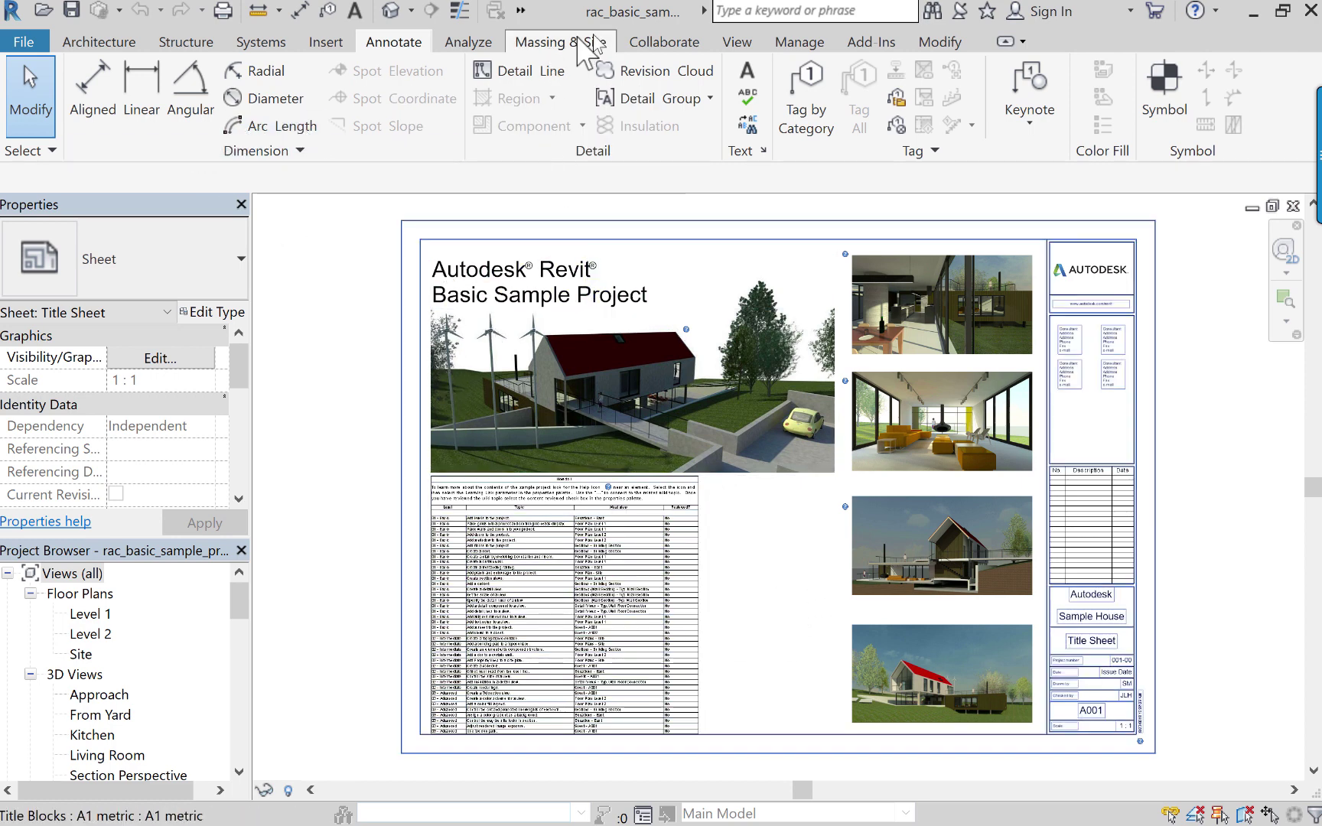
click(484, 46)
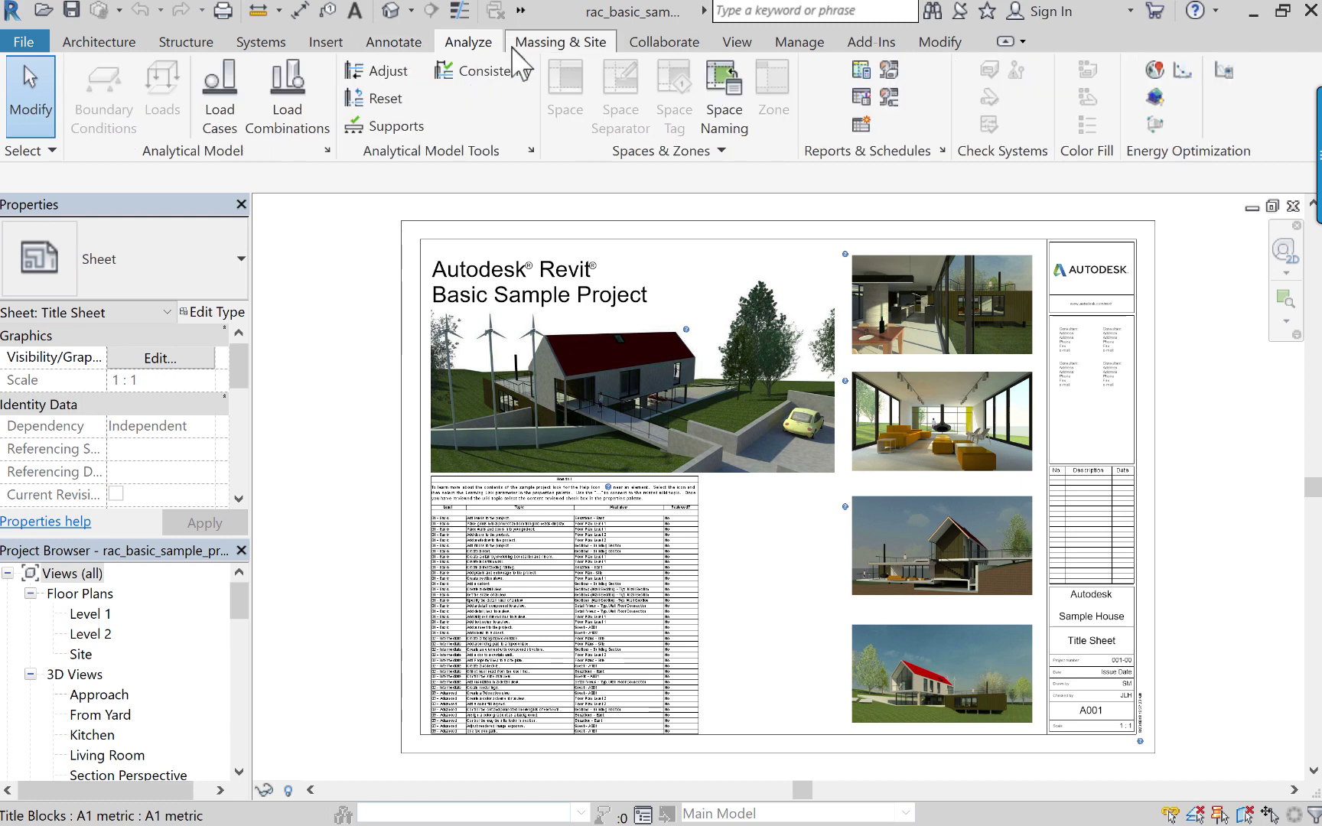
click(535, 45)
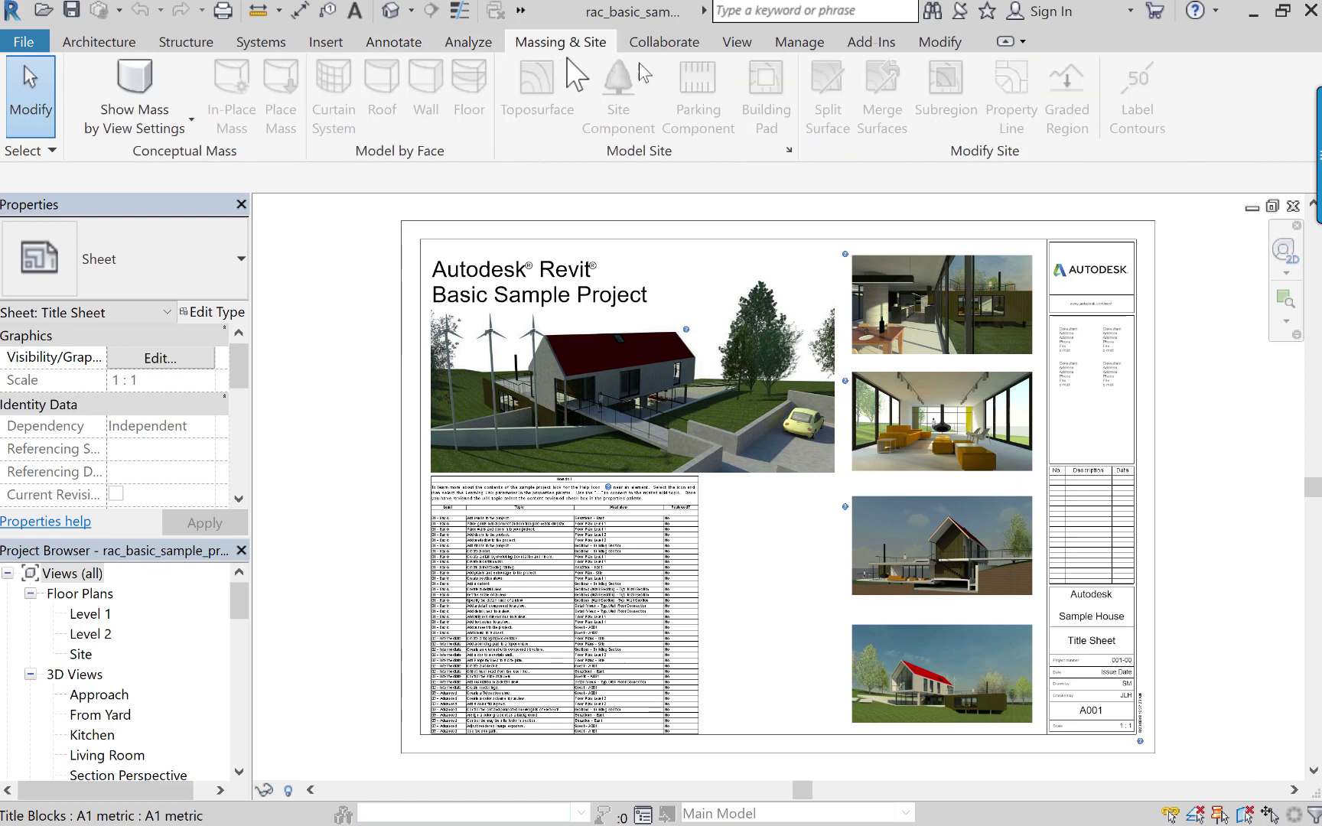
click(100, 43)
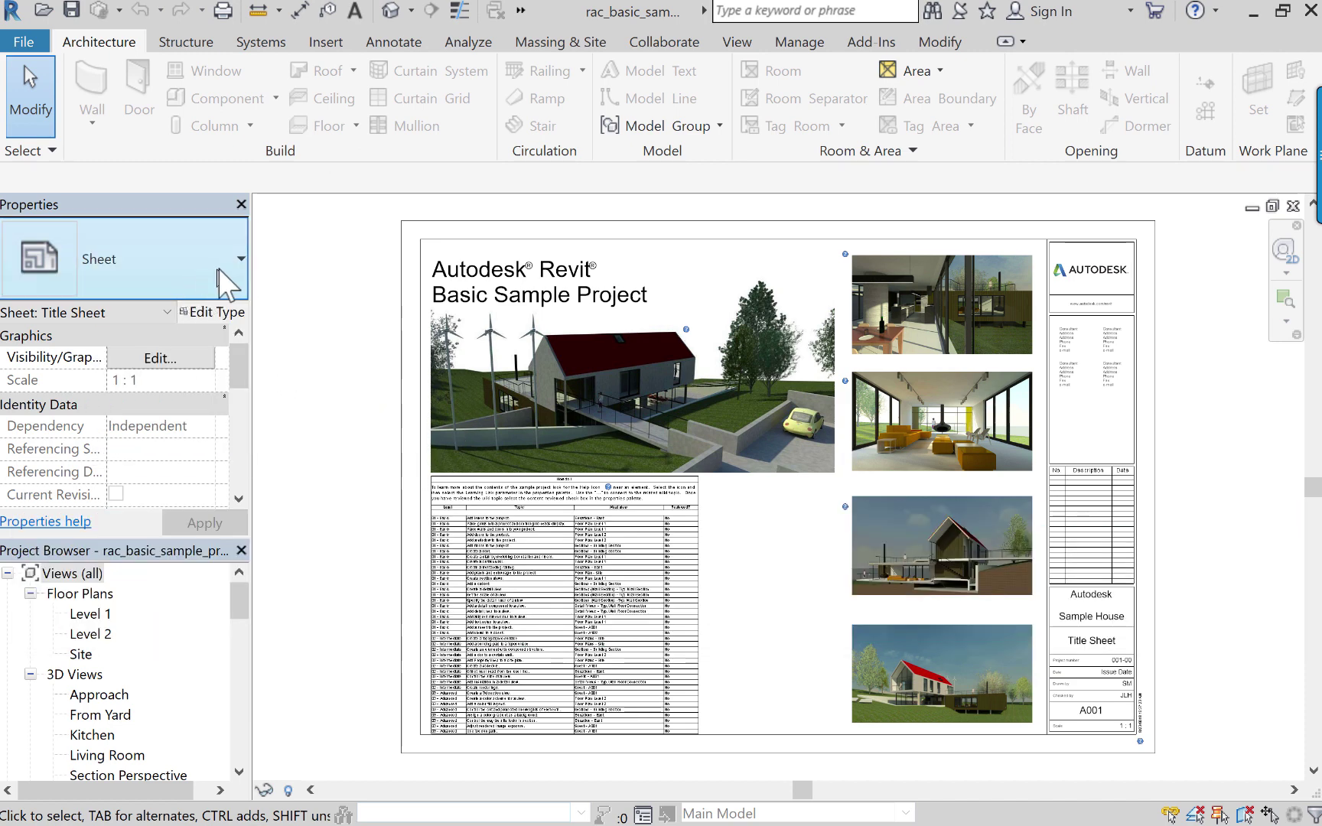
Step: Examine the title sheet's available types and its properties down to the Other section
click(238, 261)
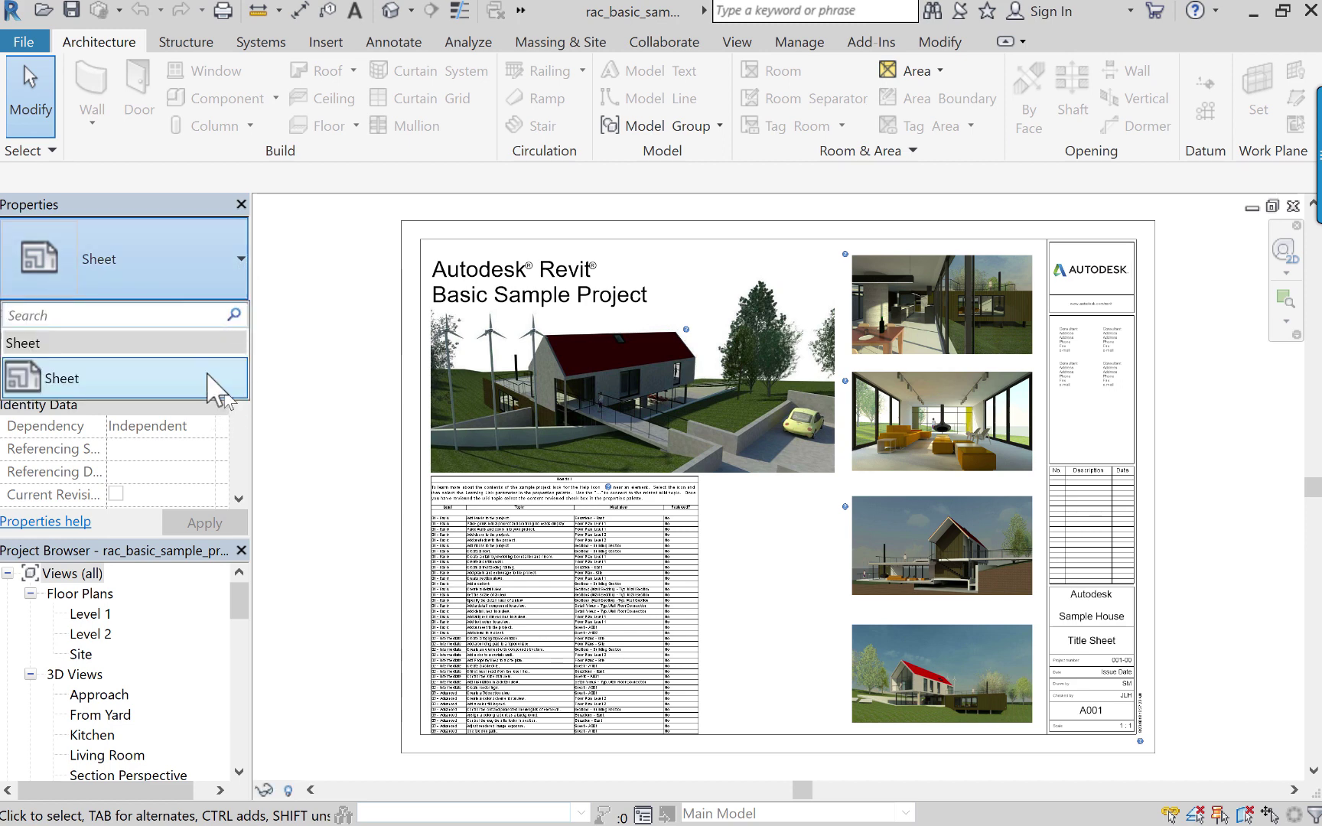
click(288, 259)
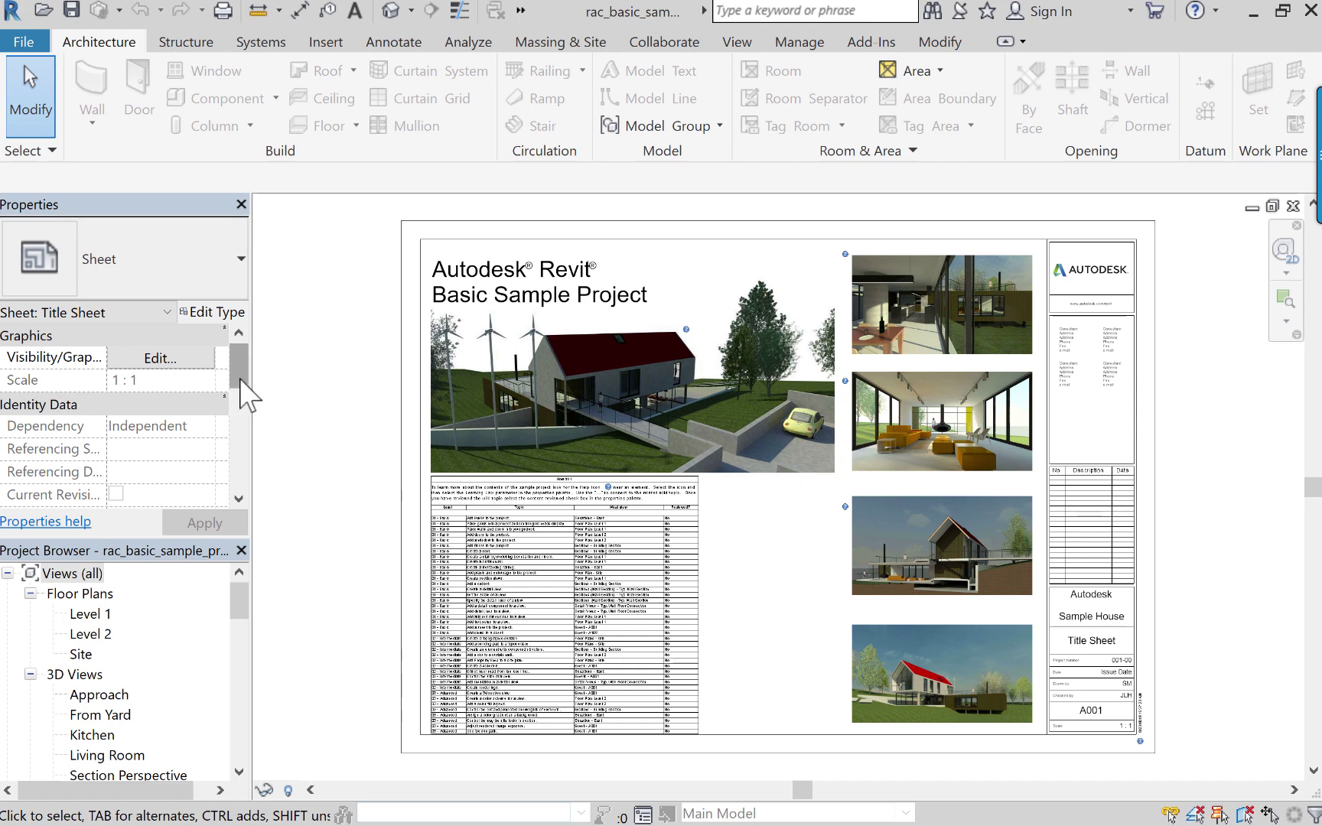
drag(243, 391, 266, 450)
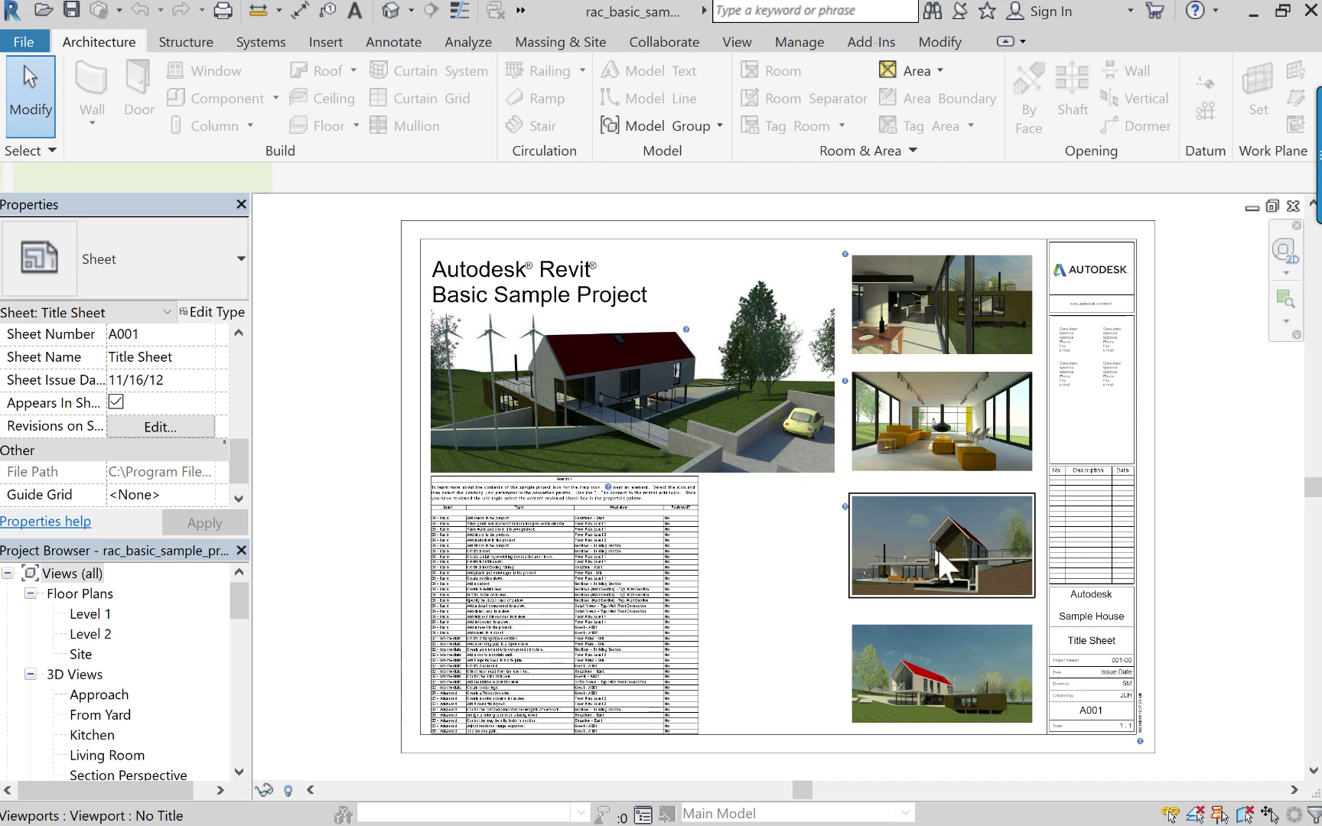
Step: Select the section perspective viewport on the title sheet, review its parameters, and clear the selection
click(937, 548)
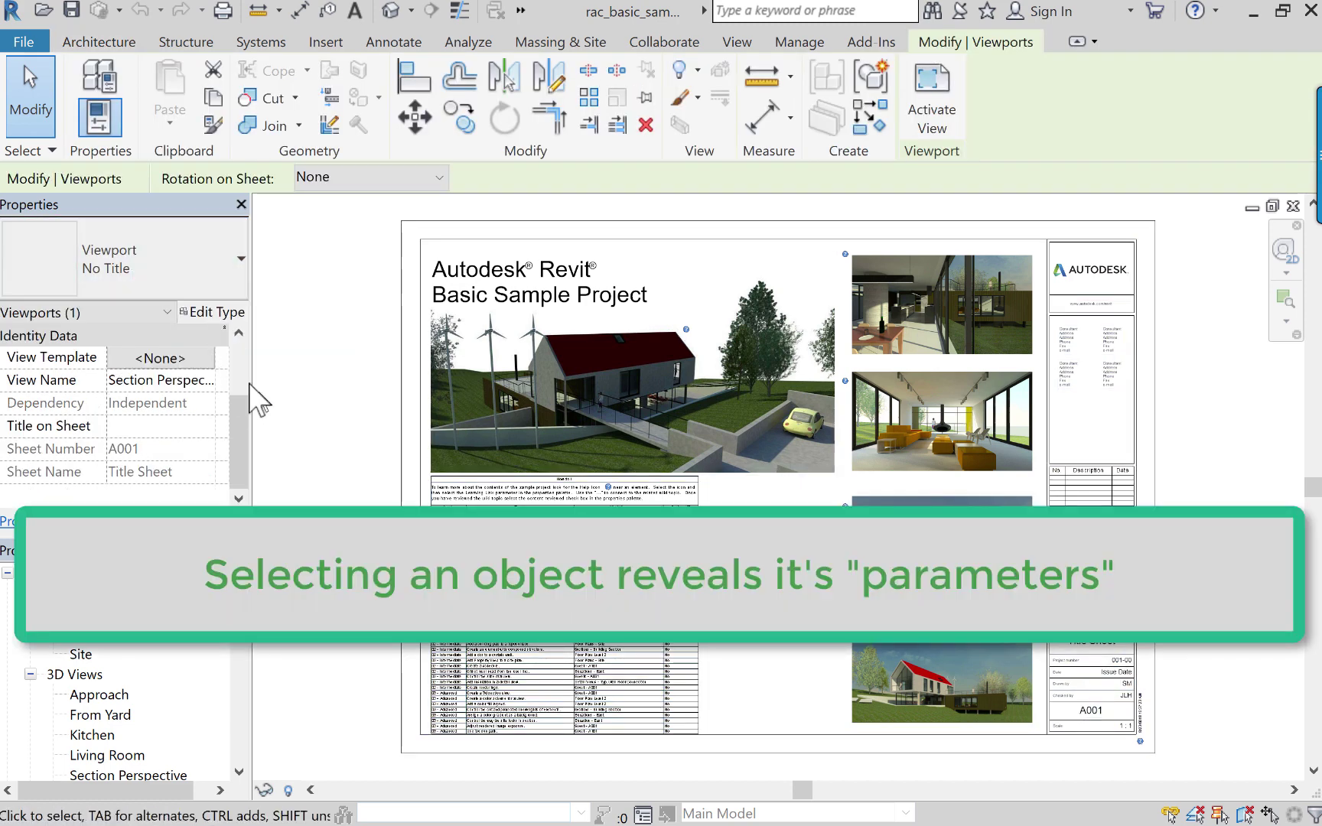
scroll(236, 399, up, 3)
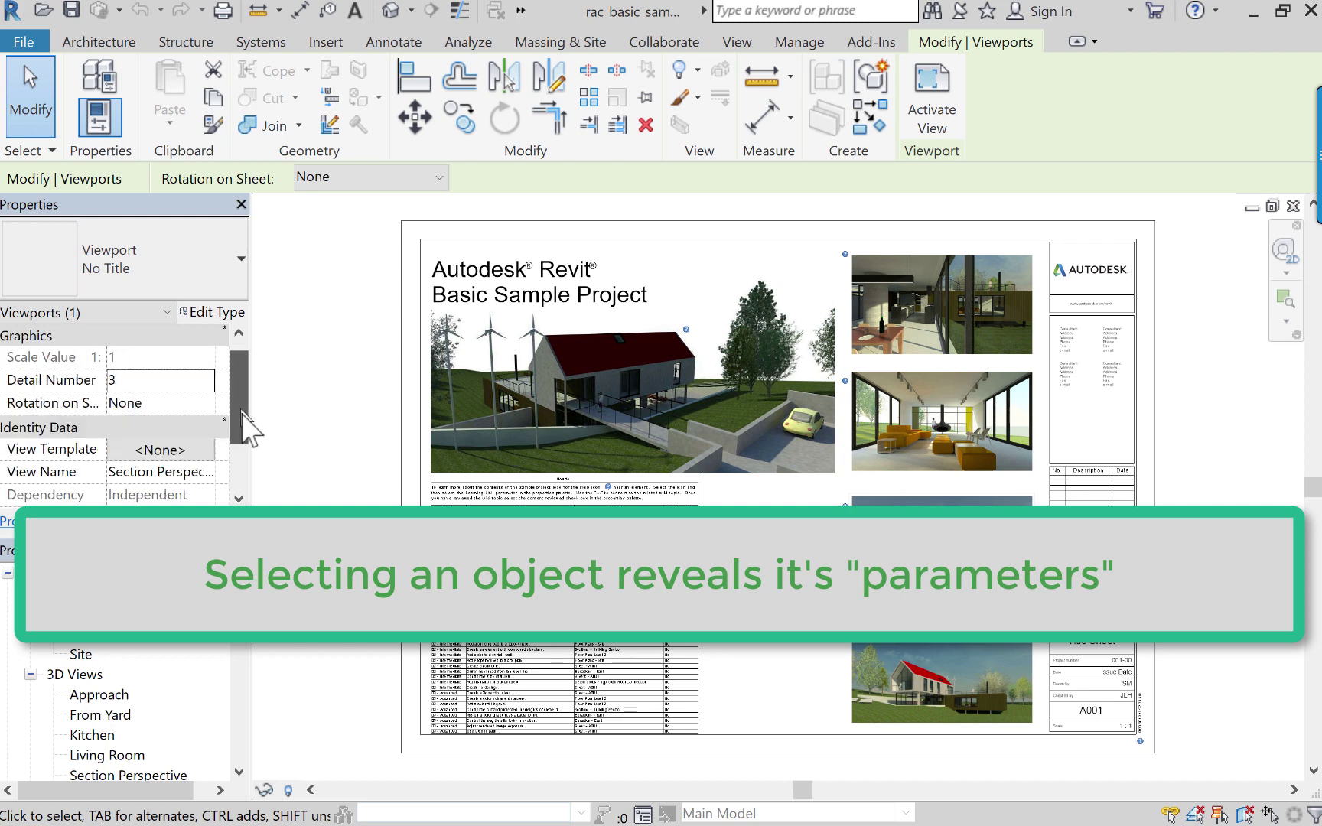
drag(241, 413, 255, 462)
click(337, 458)
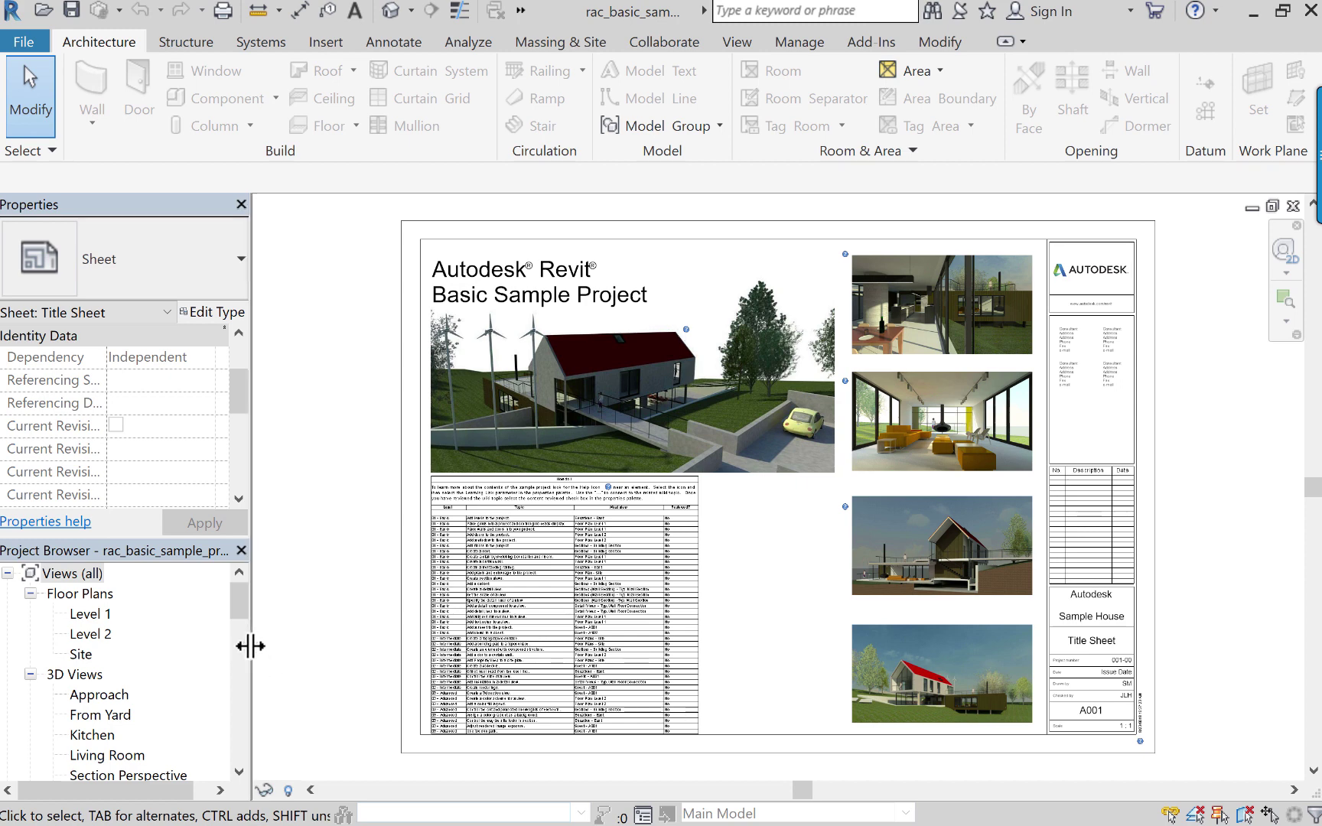
Step: Widen the Properties and Project Browser palettes slightly and open the Level 1 floor plan to inspect the area around the Hall
mouse_move(251, 647)
mouse_down()
mouse_move(226, 637)
mouse_move(272, 652)
mouse_move(259, 652)
mouse_up()
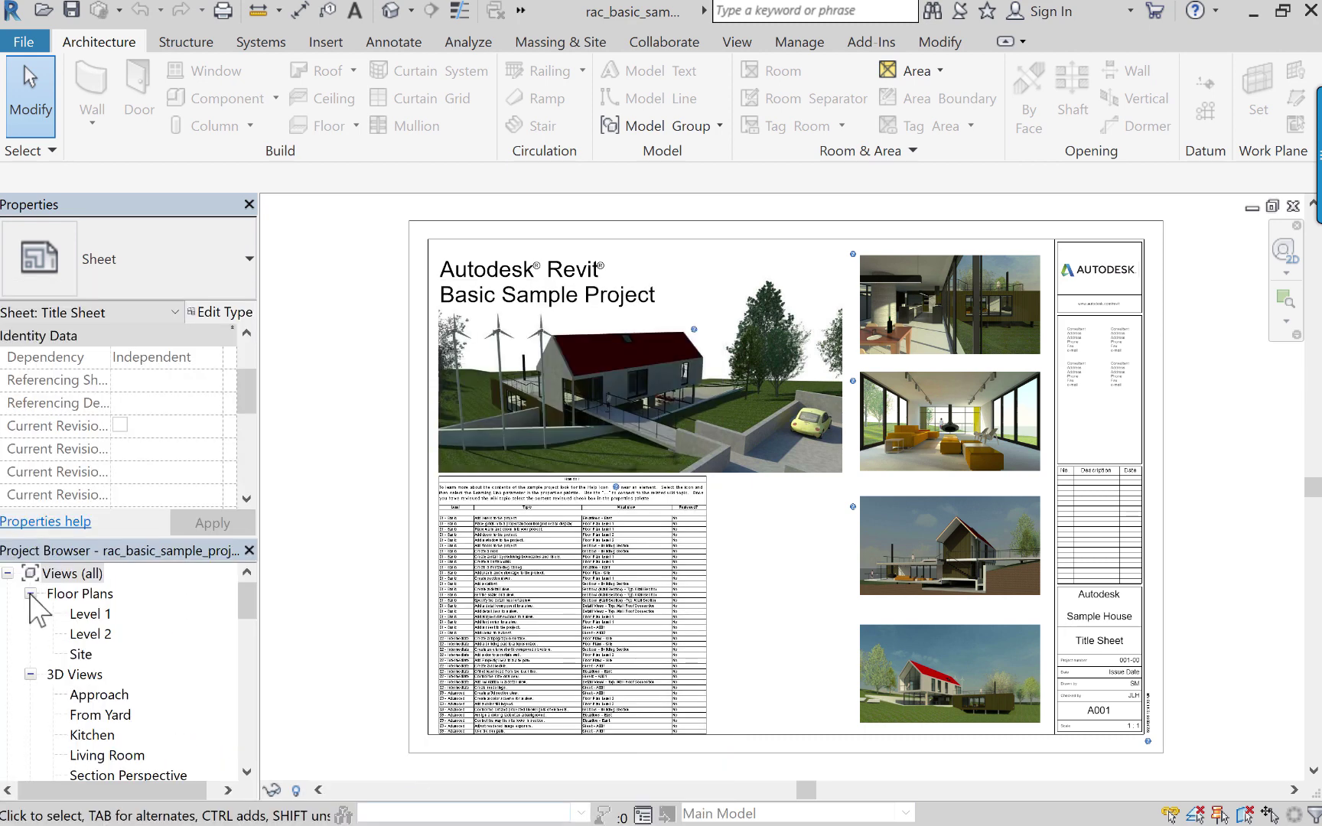
click(30, 594)
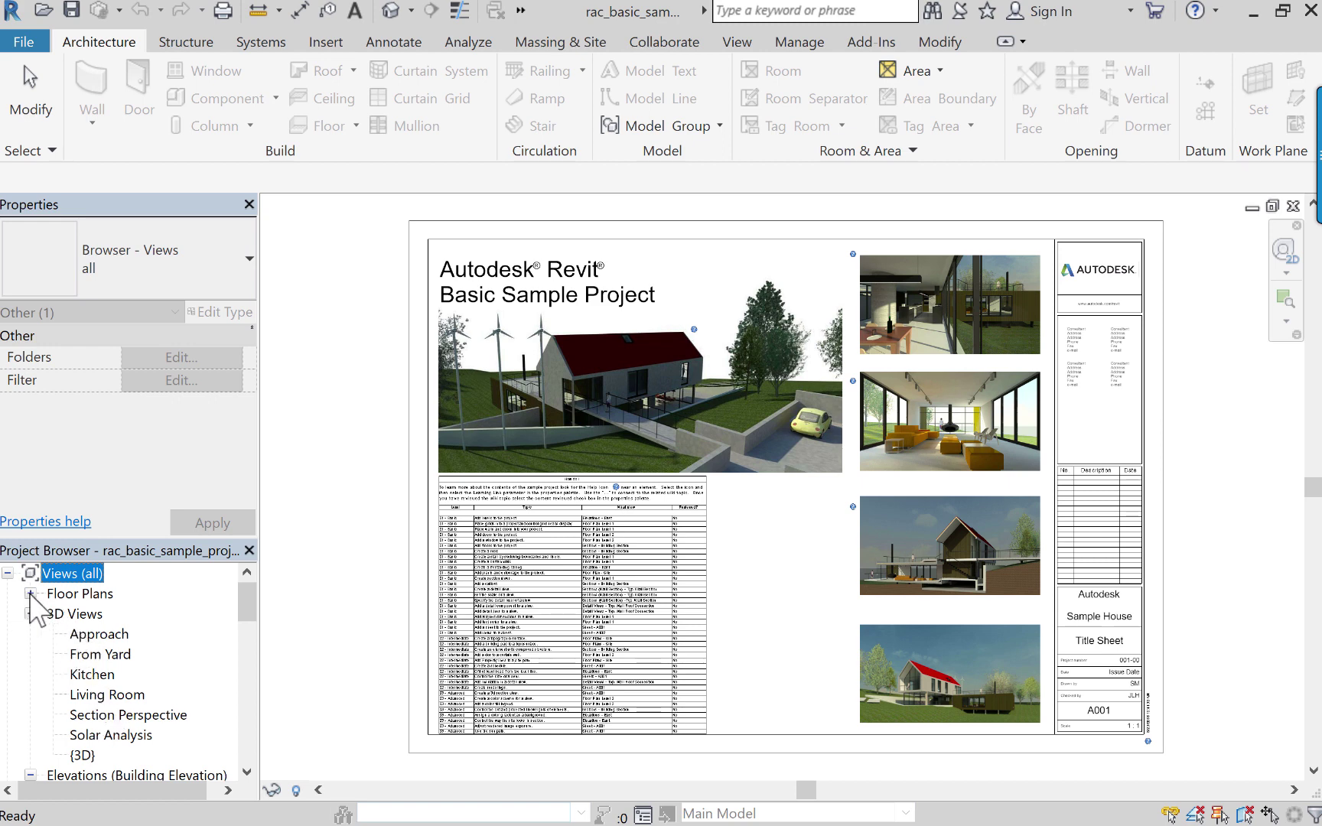
click(31, 595)
click(83, 616)
double_click(93, 614)
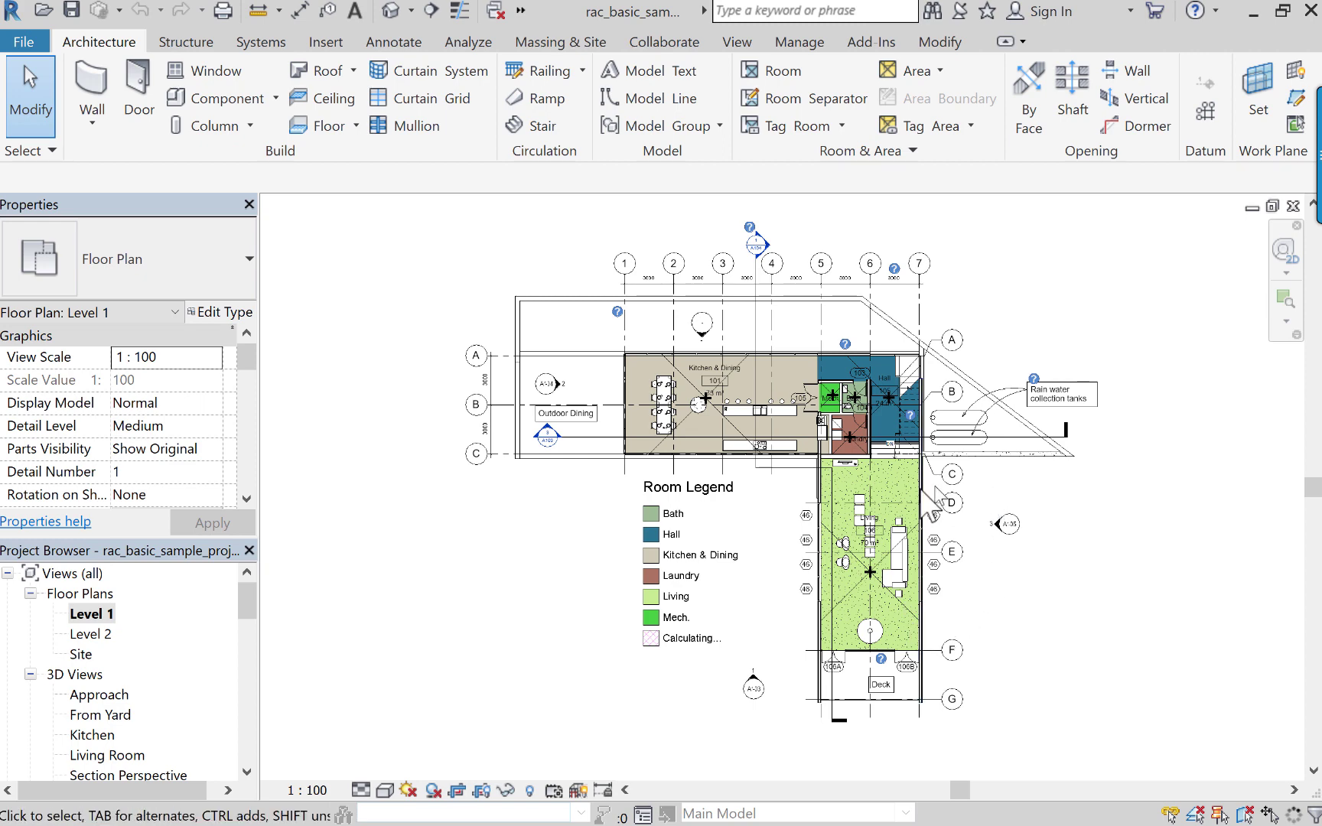
scroll(887, 481, down, 4)
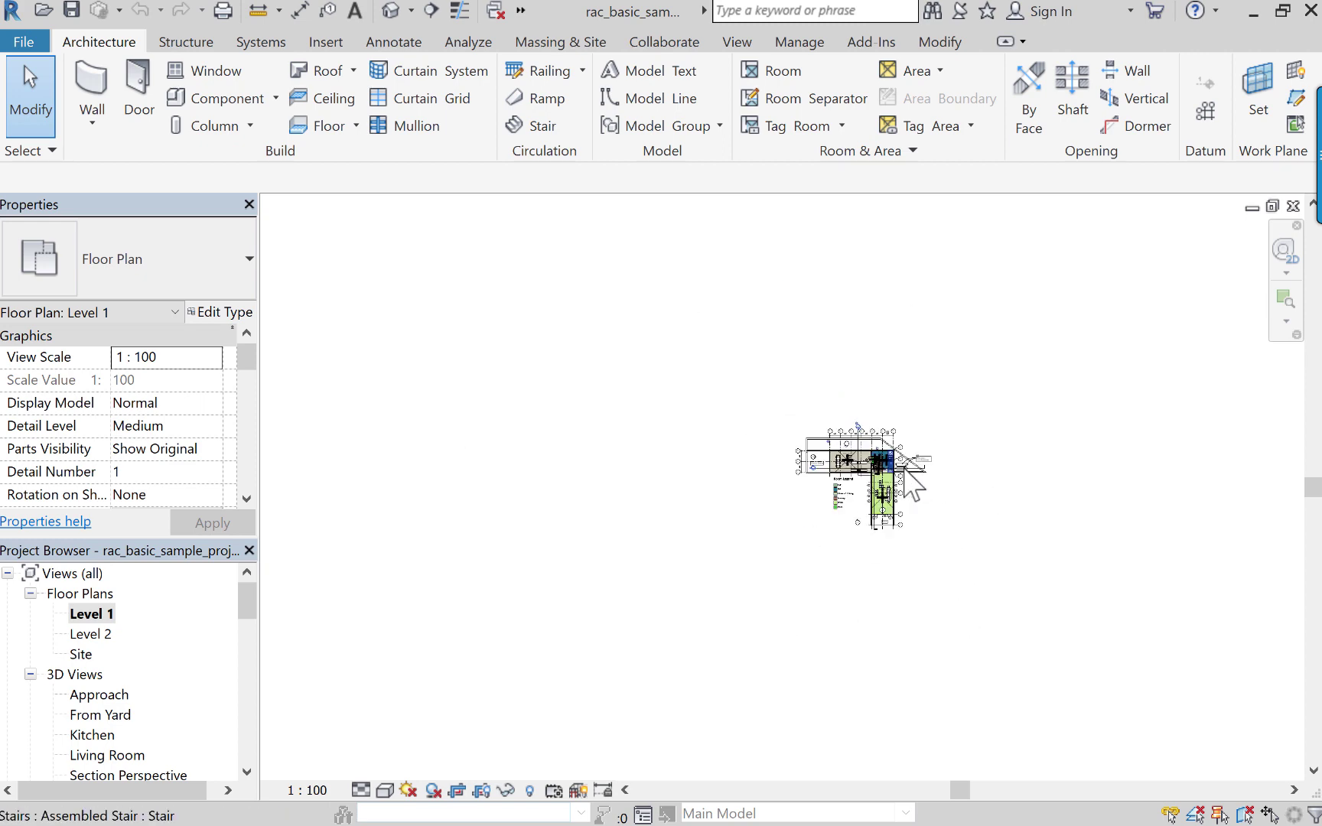
scroll(887, 481, up, 8)
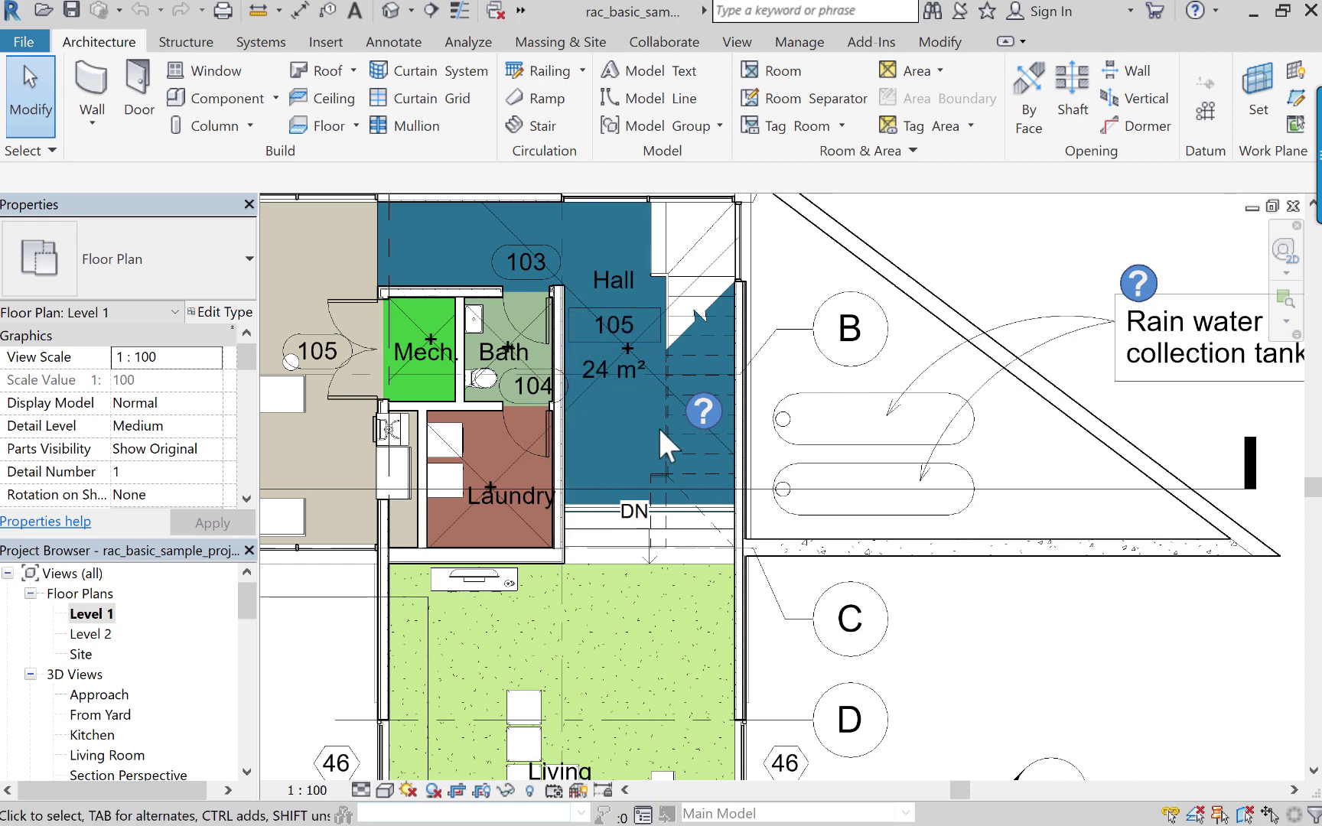
scroll(658, 426, down, 2)
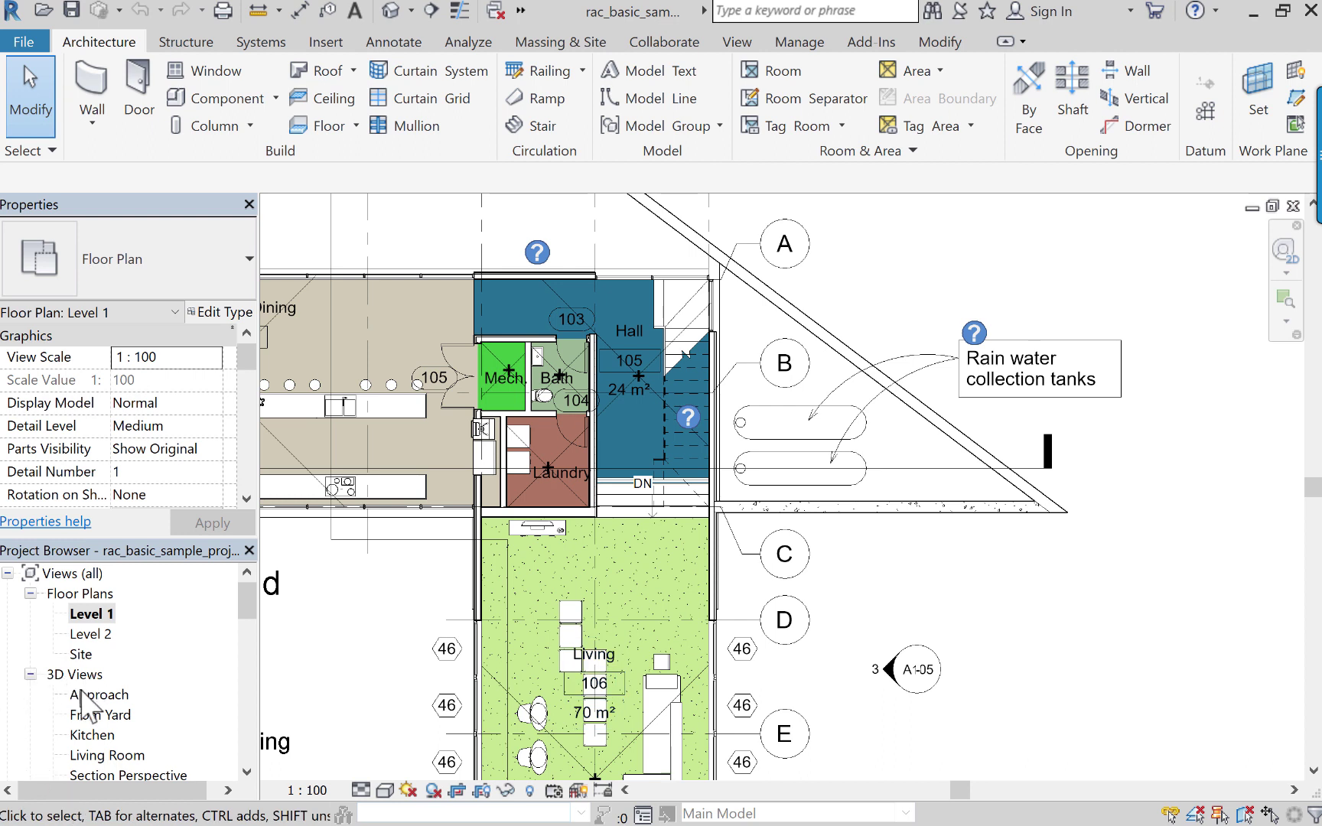
Step: Open the Kitchen 3D view, review the pendant lighting fixture's properties down to the Other section, and clear the selection
double_click(93, 736)
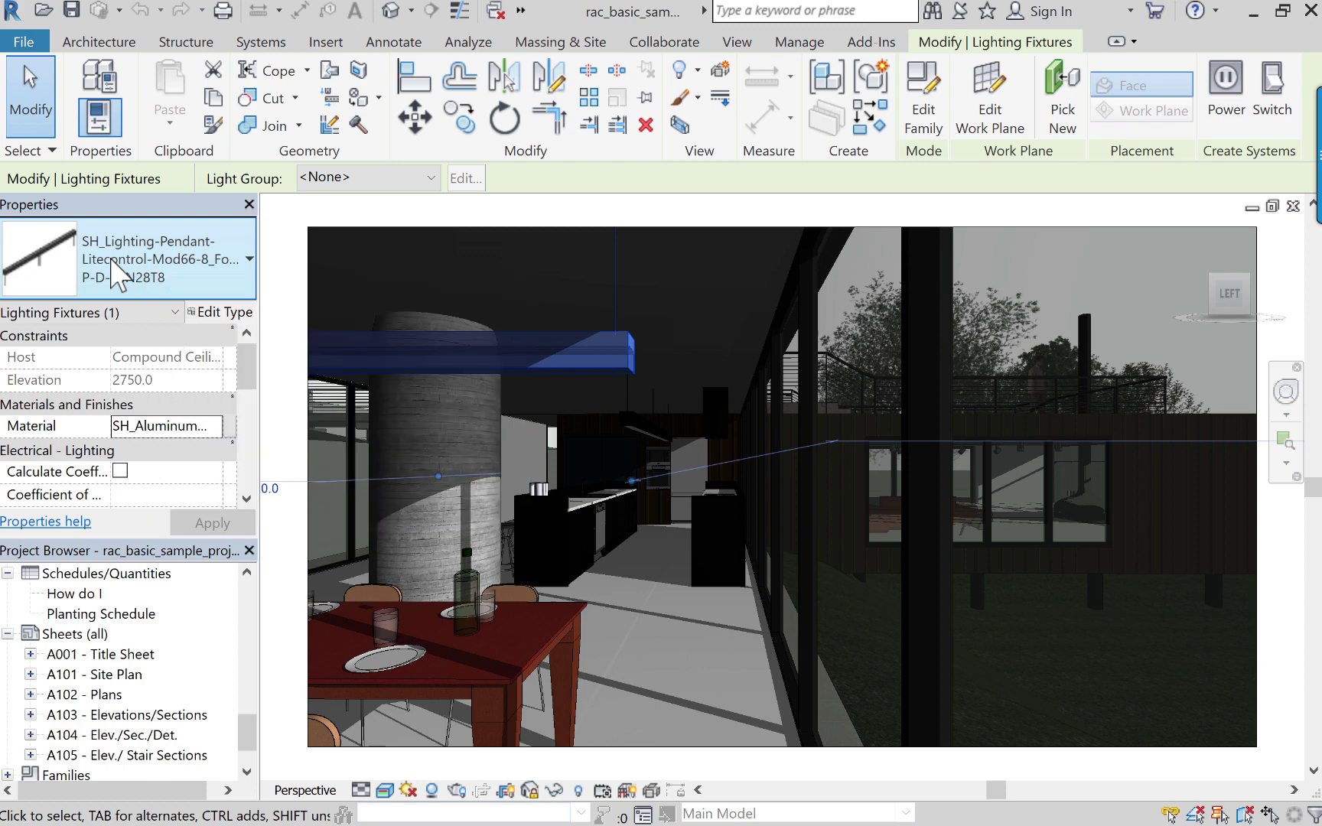
scroll(249, 380, down, 3)
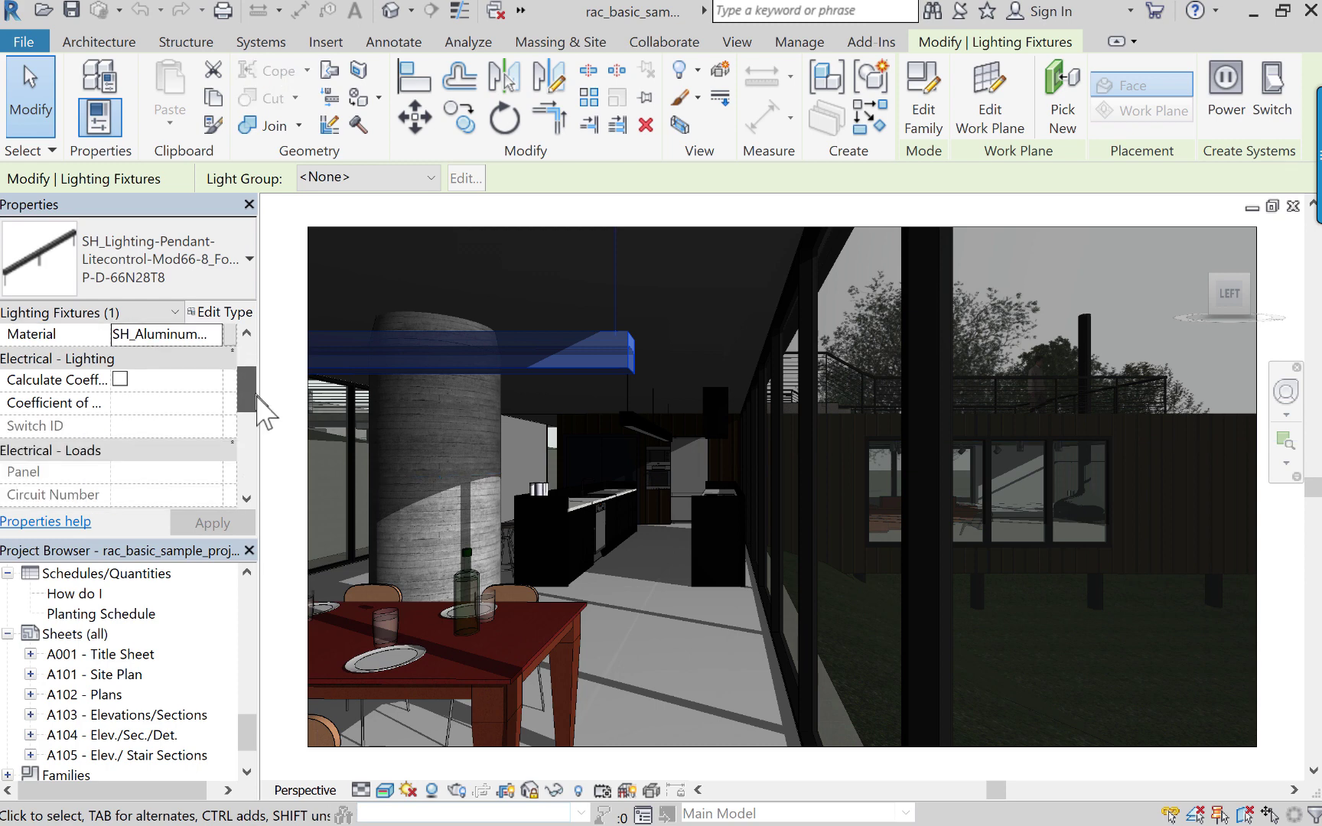
scroll(260, 404, up, 3)
drag(248, 368, 245, 466)
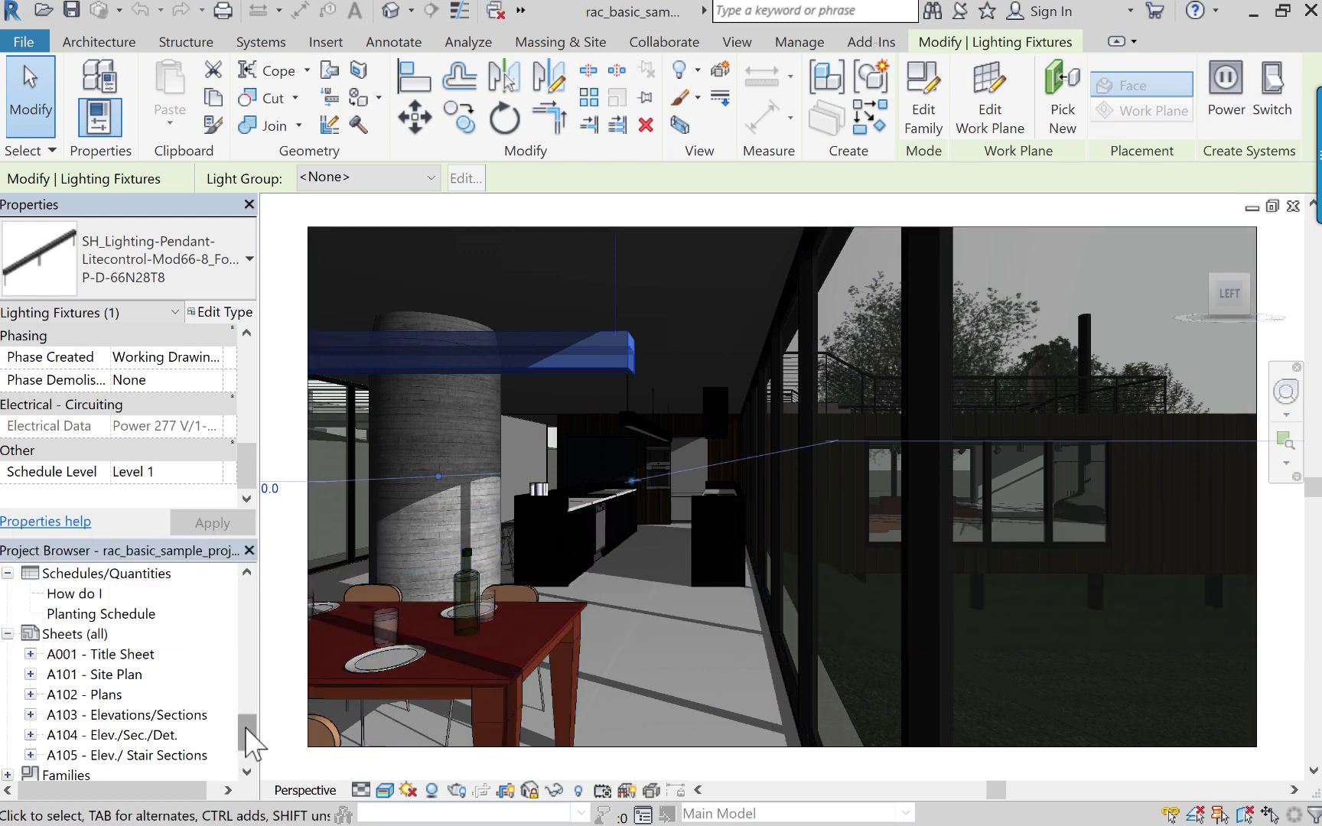
key(Escape)
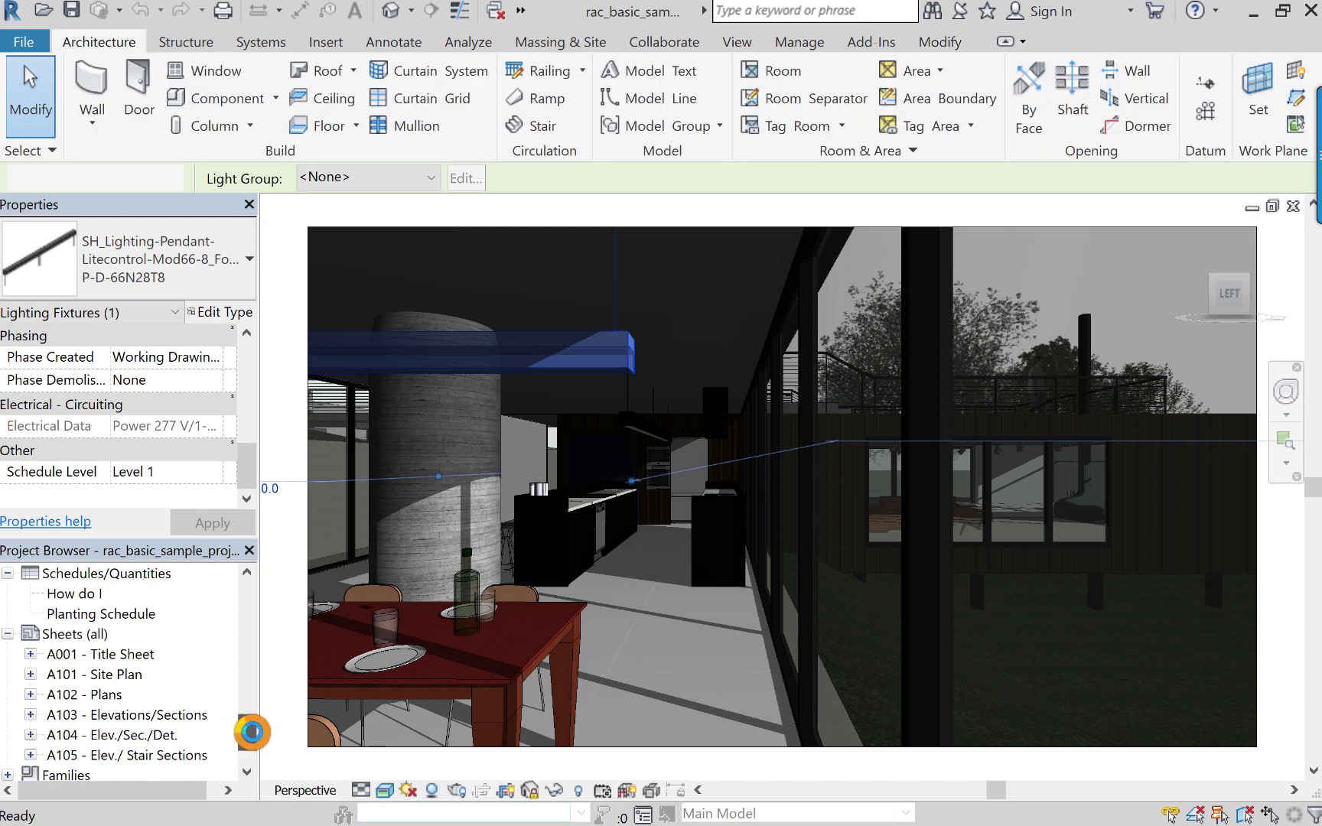
Step: Collapse the elevation, building section, wall section, detail view, rendering and schedule groups in the project browser
scroll(257, 727, up, 5)
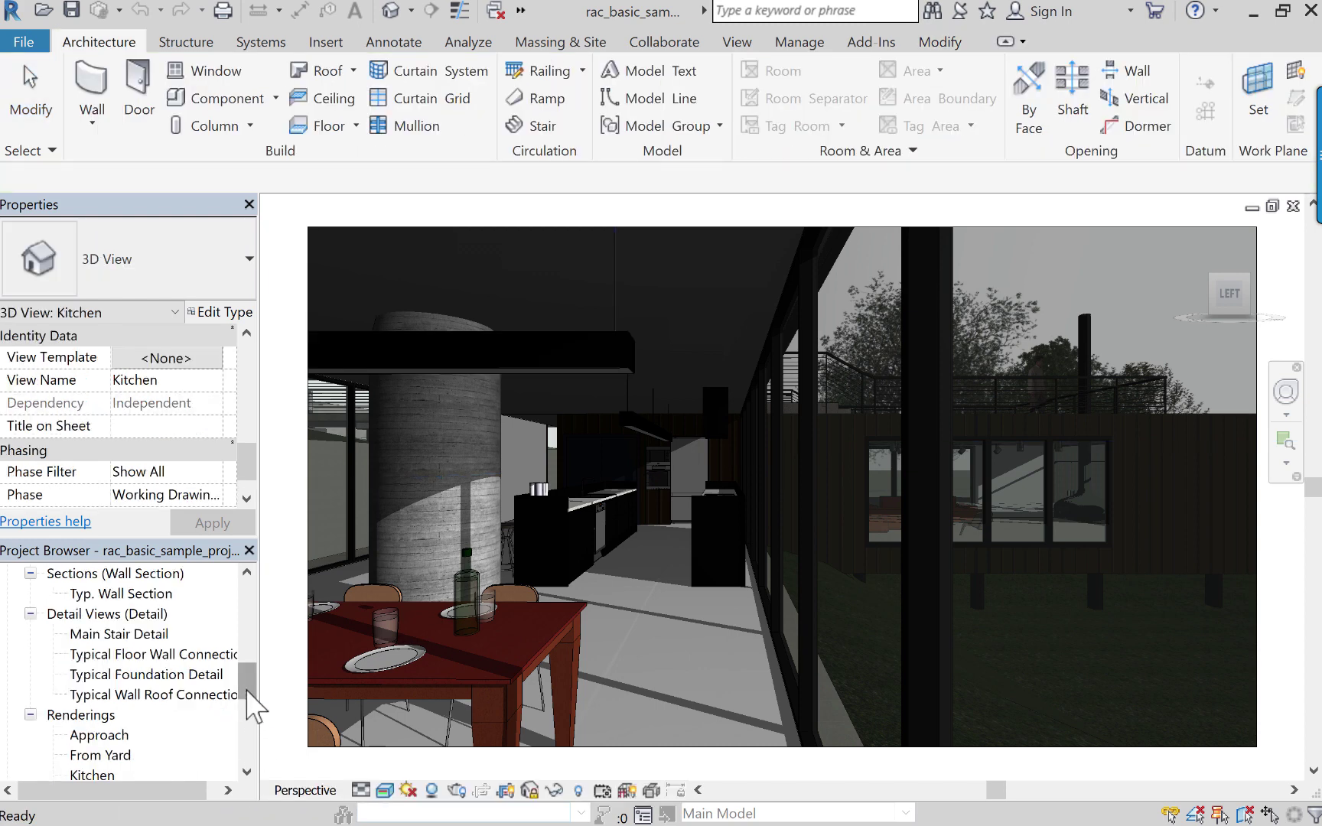
click(32, 575)
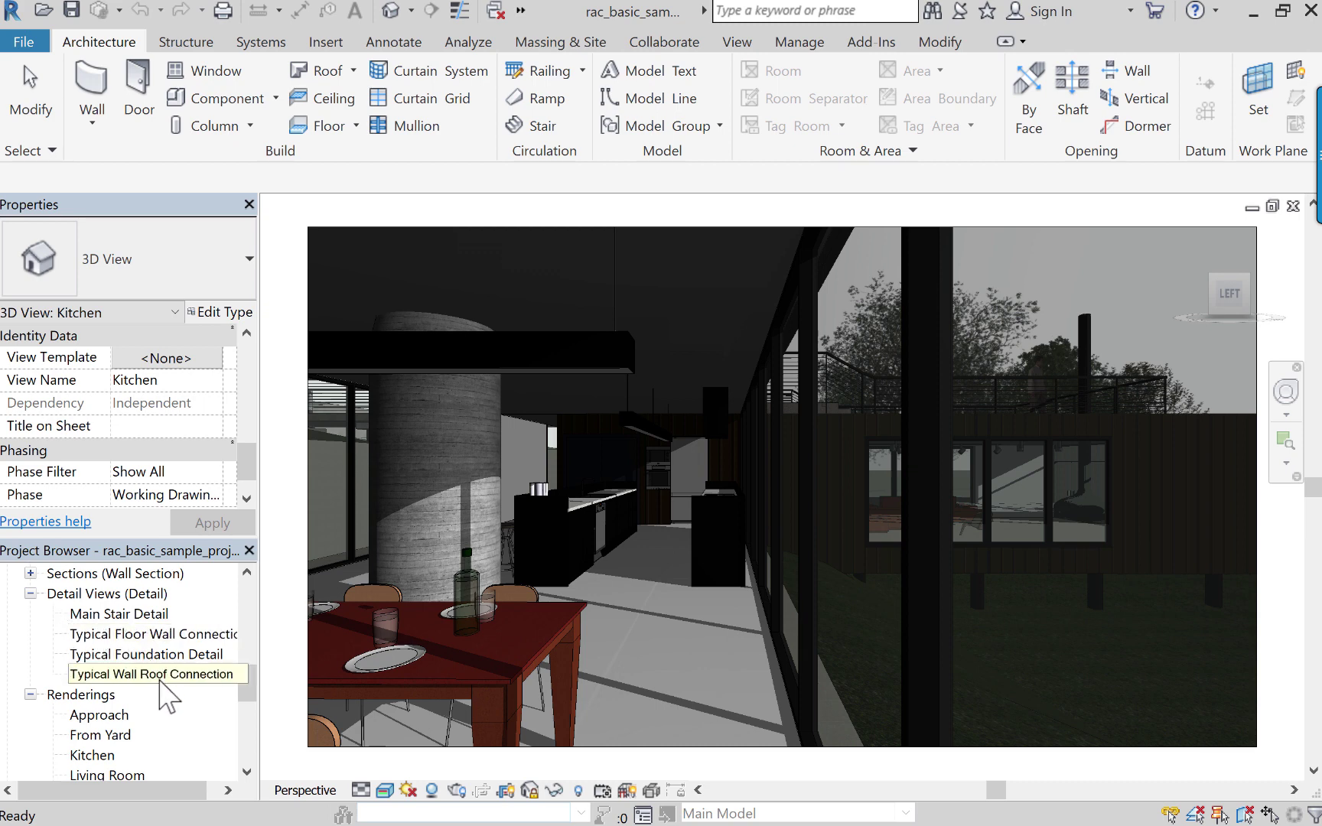
click(30, 594)
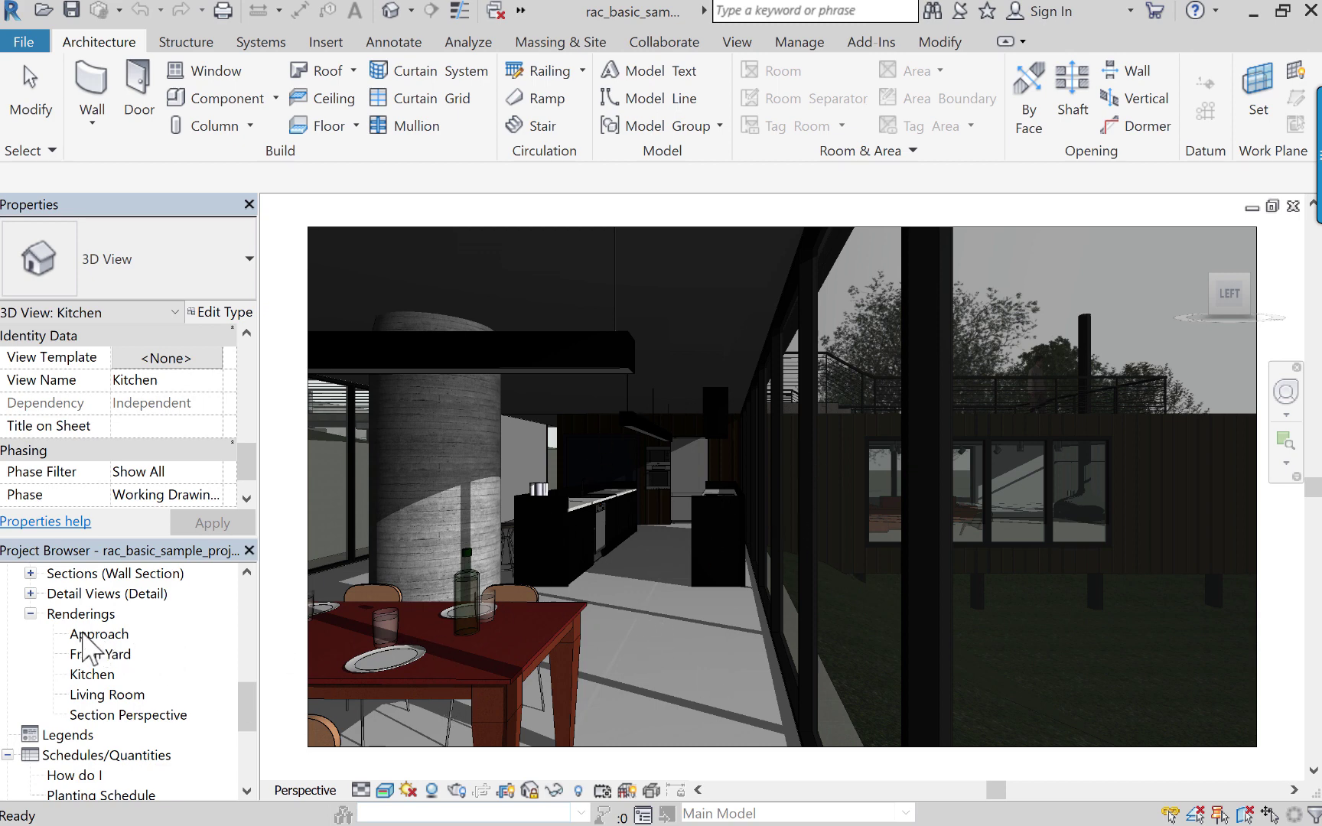
scroll(42, 645, down, 2)
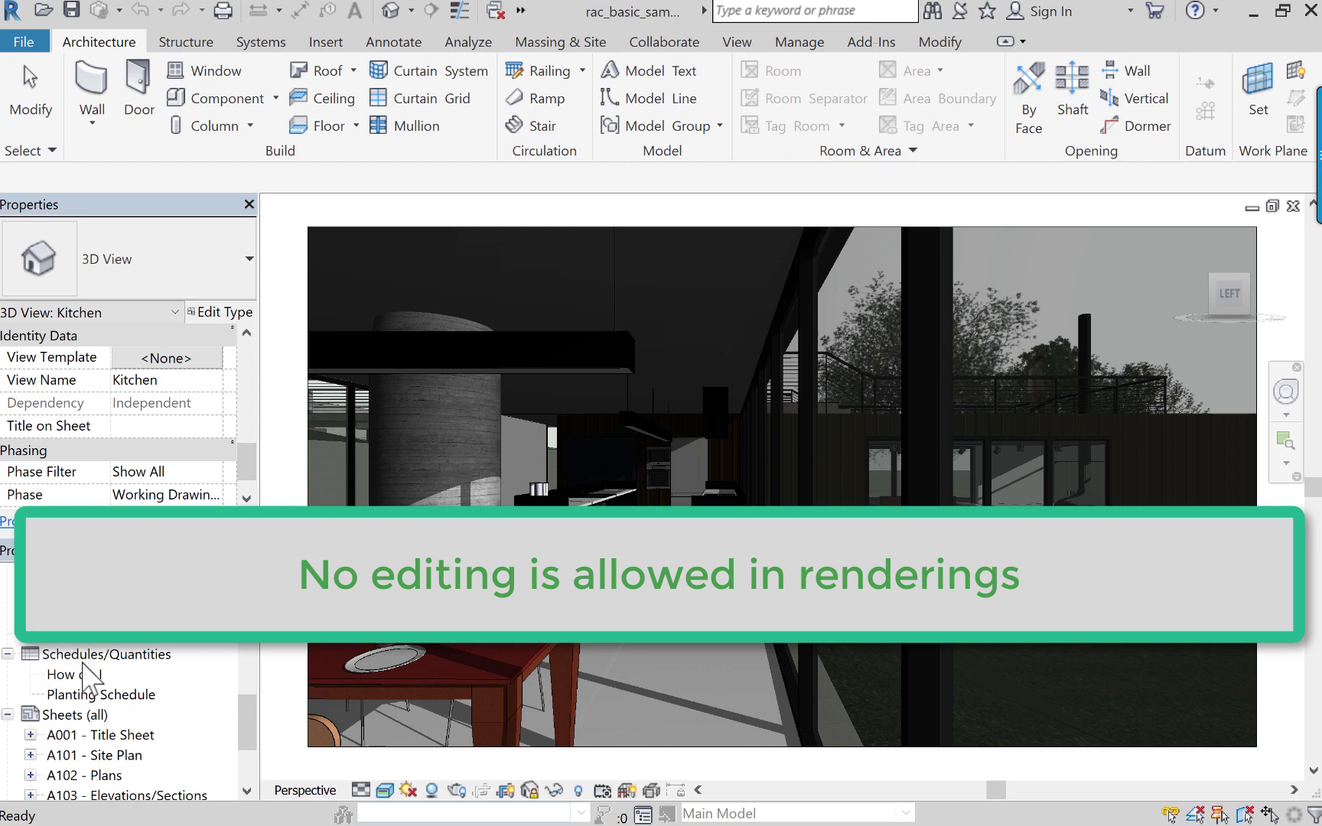
click(6, 654)
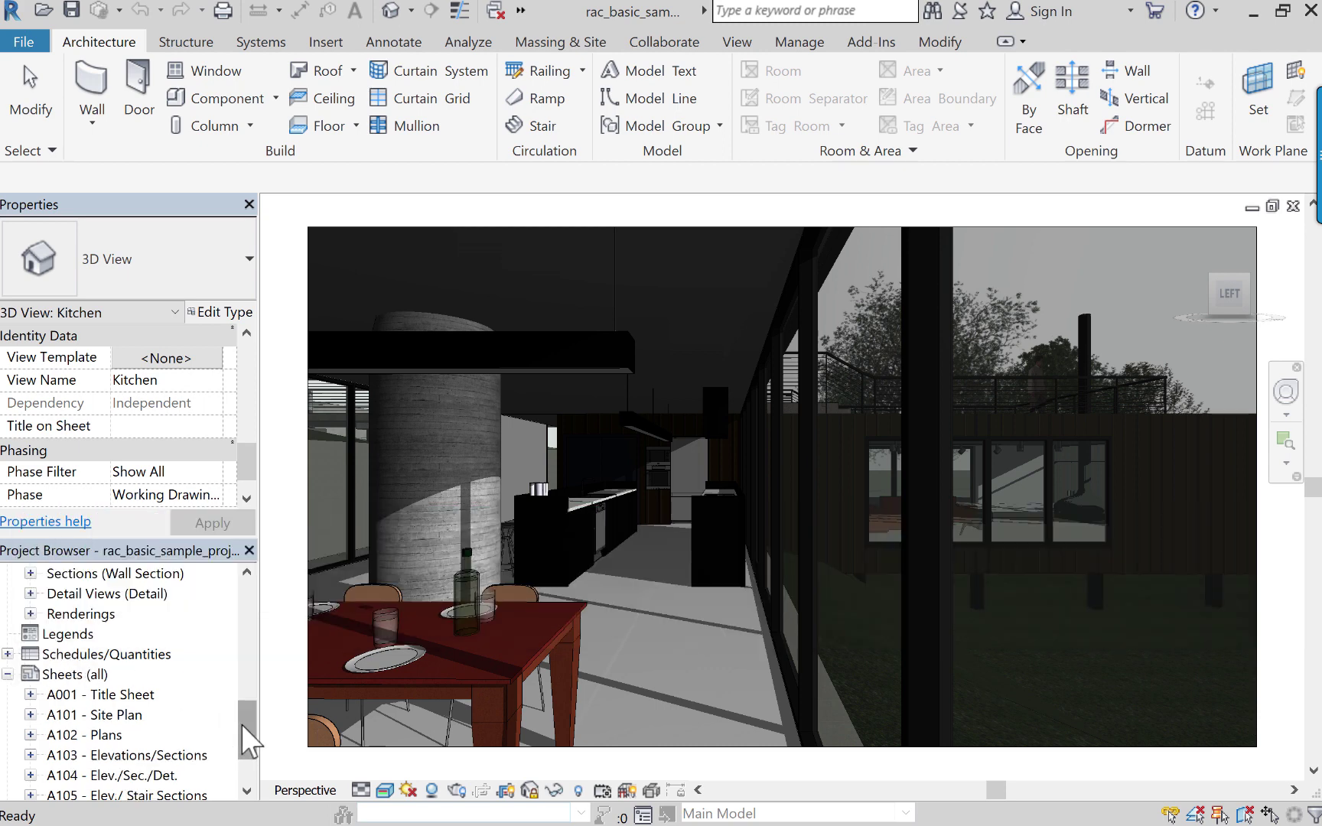
drag(245, 726, 238, 672)
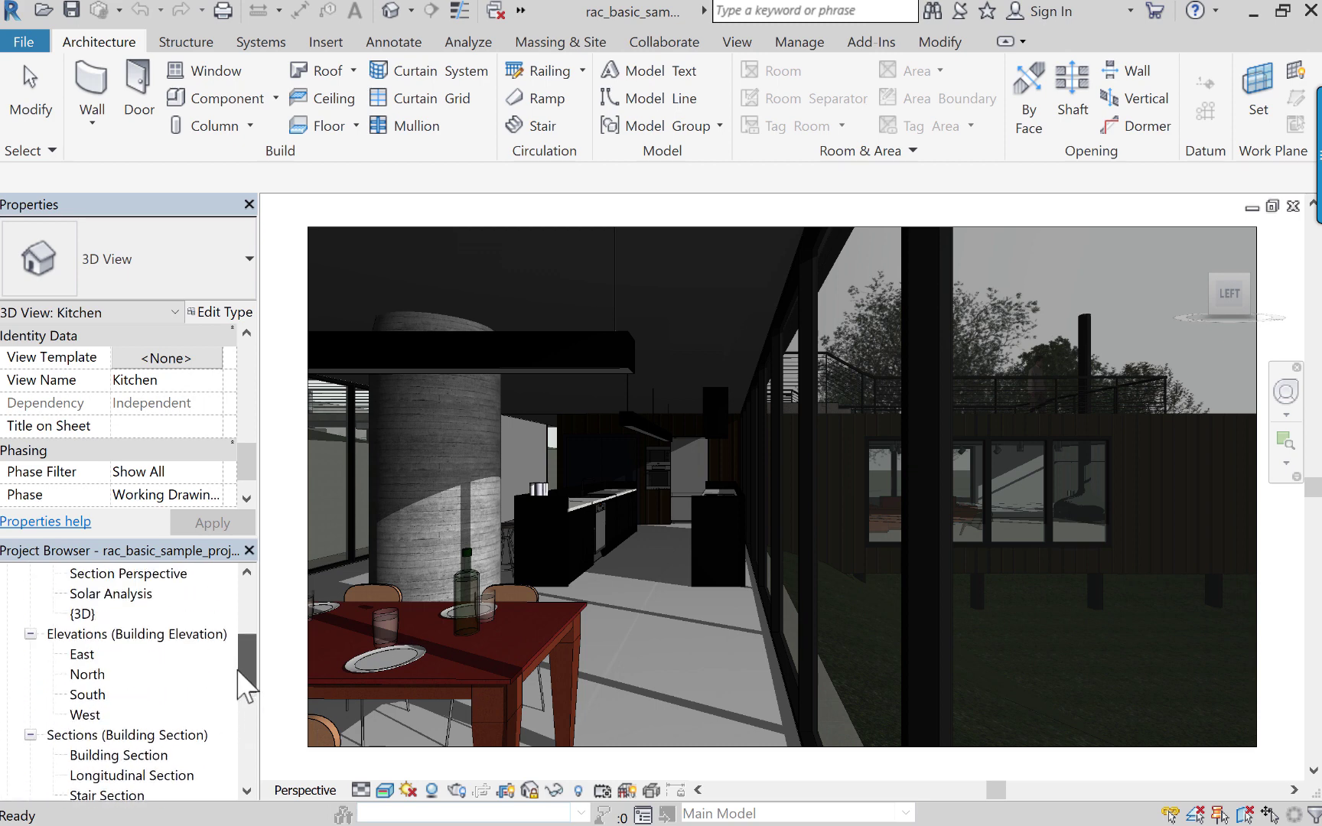
click(30, 634)
click(31, 654)
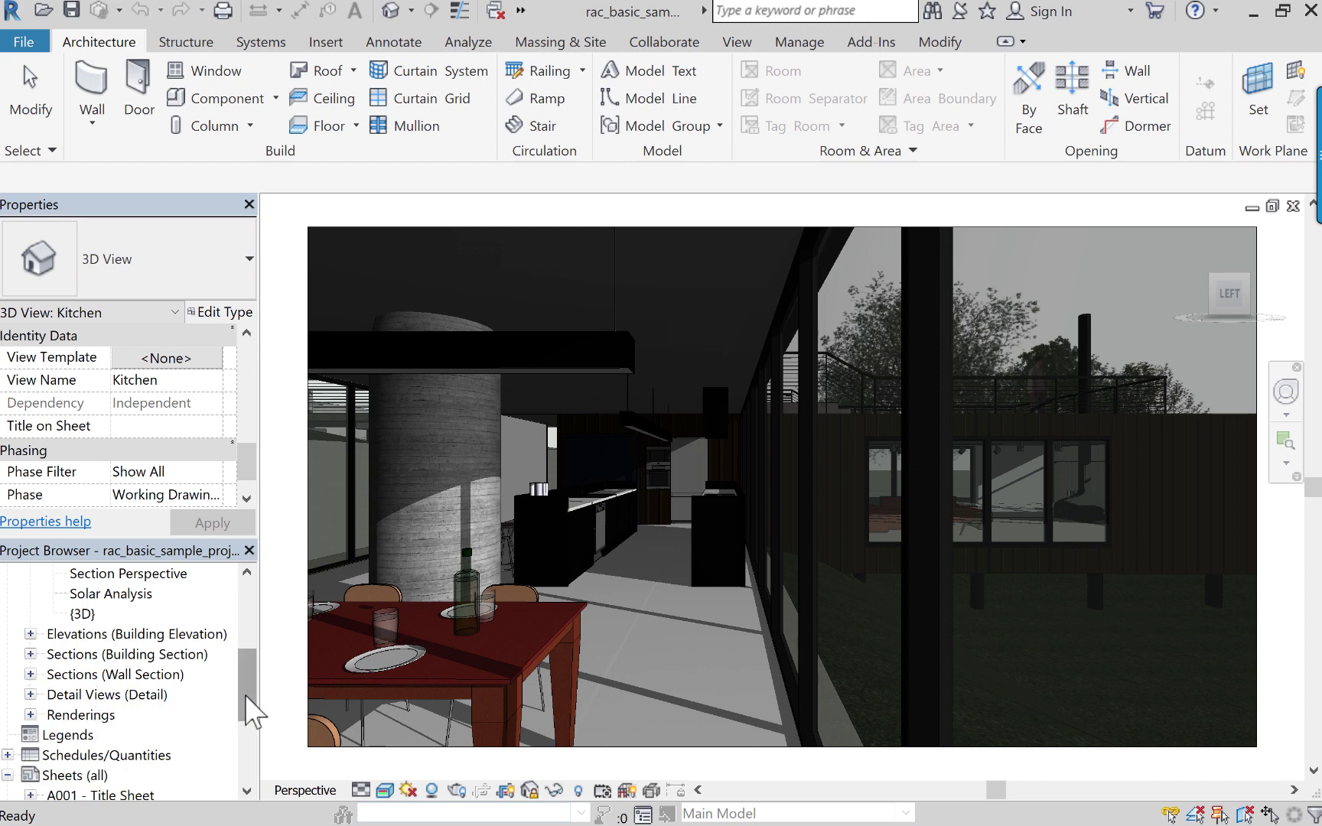
drag(245, 694, 259, 744)
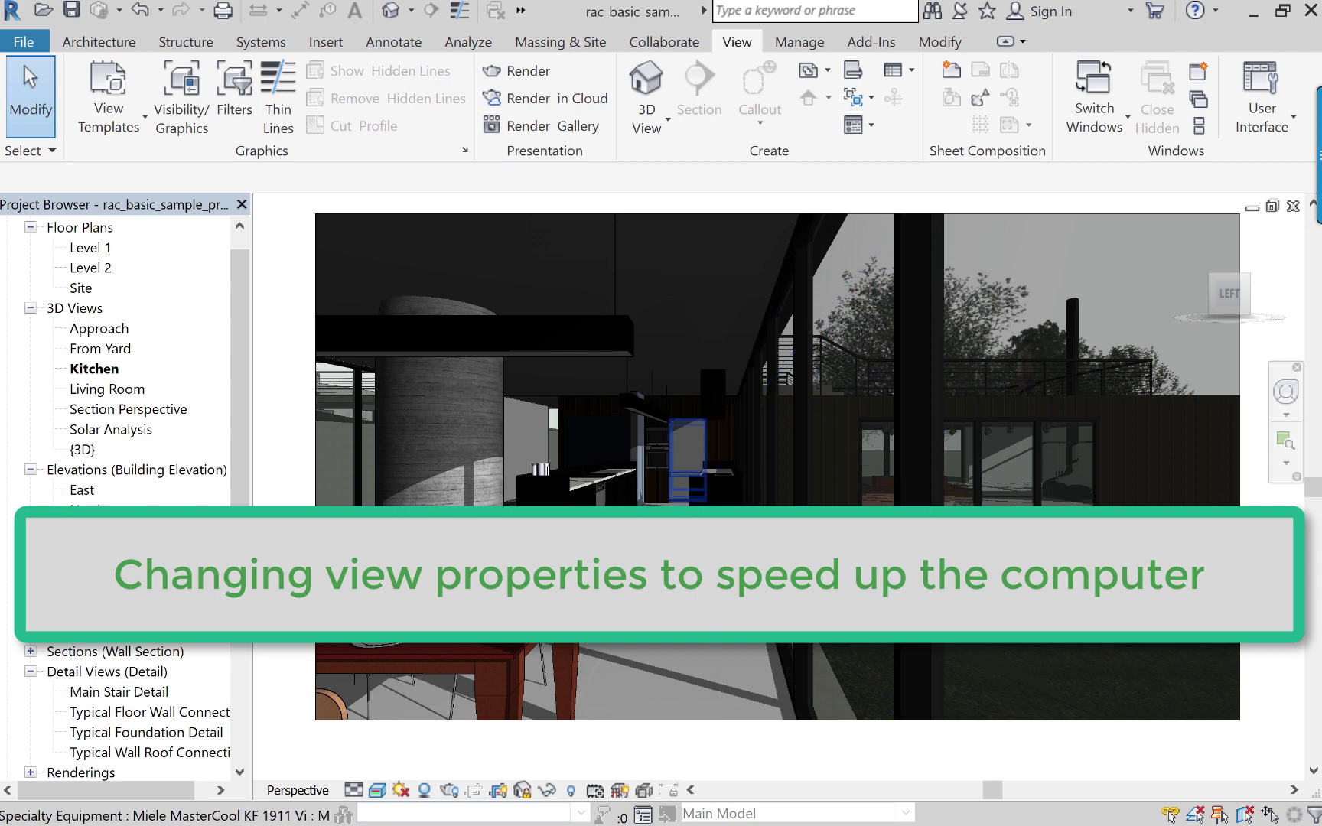
Step: Set the Kitchen view's visual style to Hidden Line and turn its shadows off
click(377, 792)
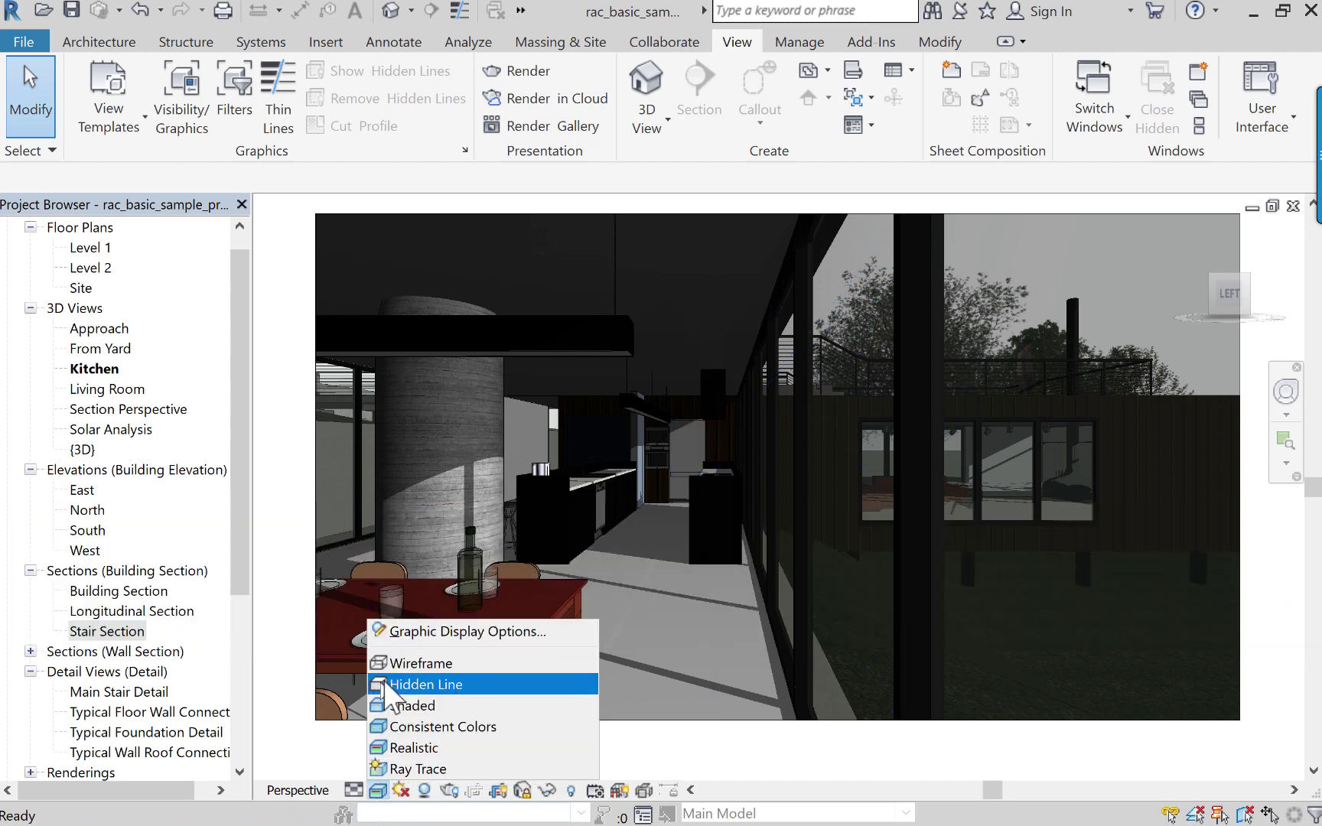
key(Escape)
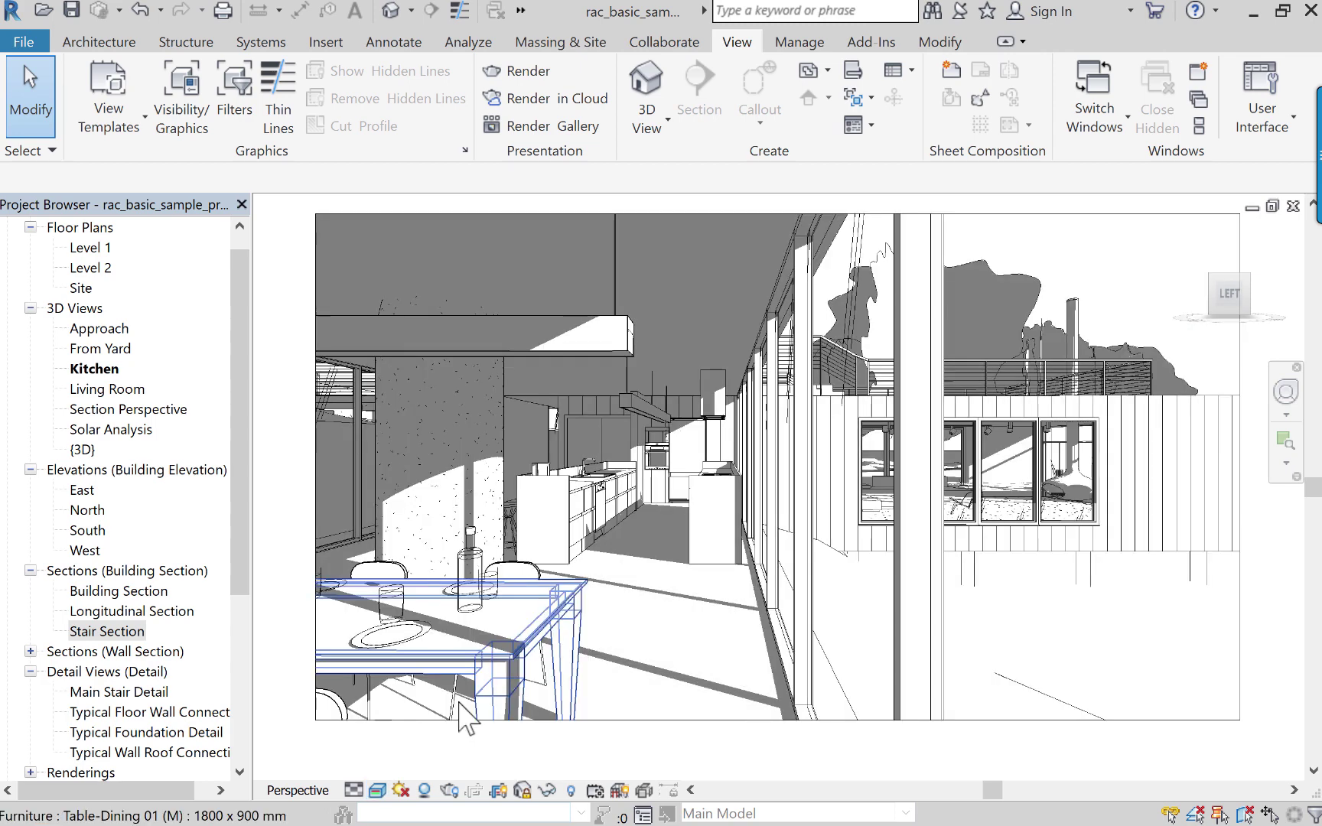
click(424, 791)
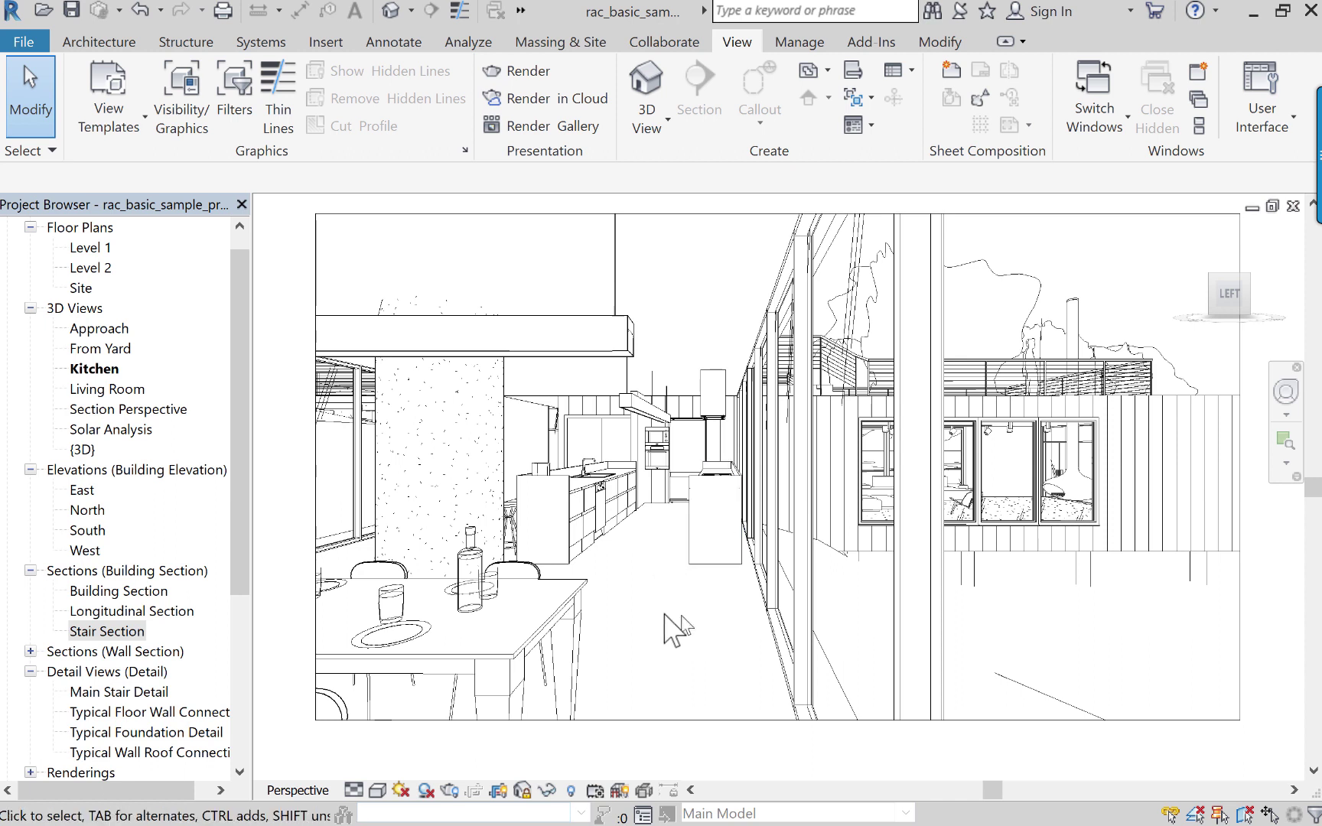
Step: Switch the active window to the Level 1 floor plan and back to the Kitchen 3D view
click(102, 42)
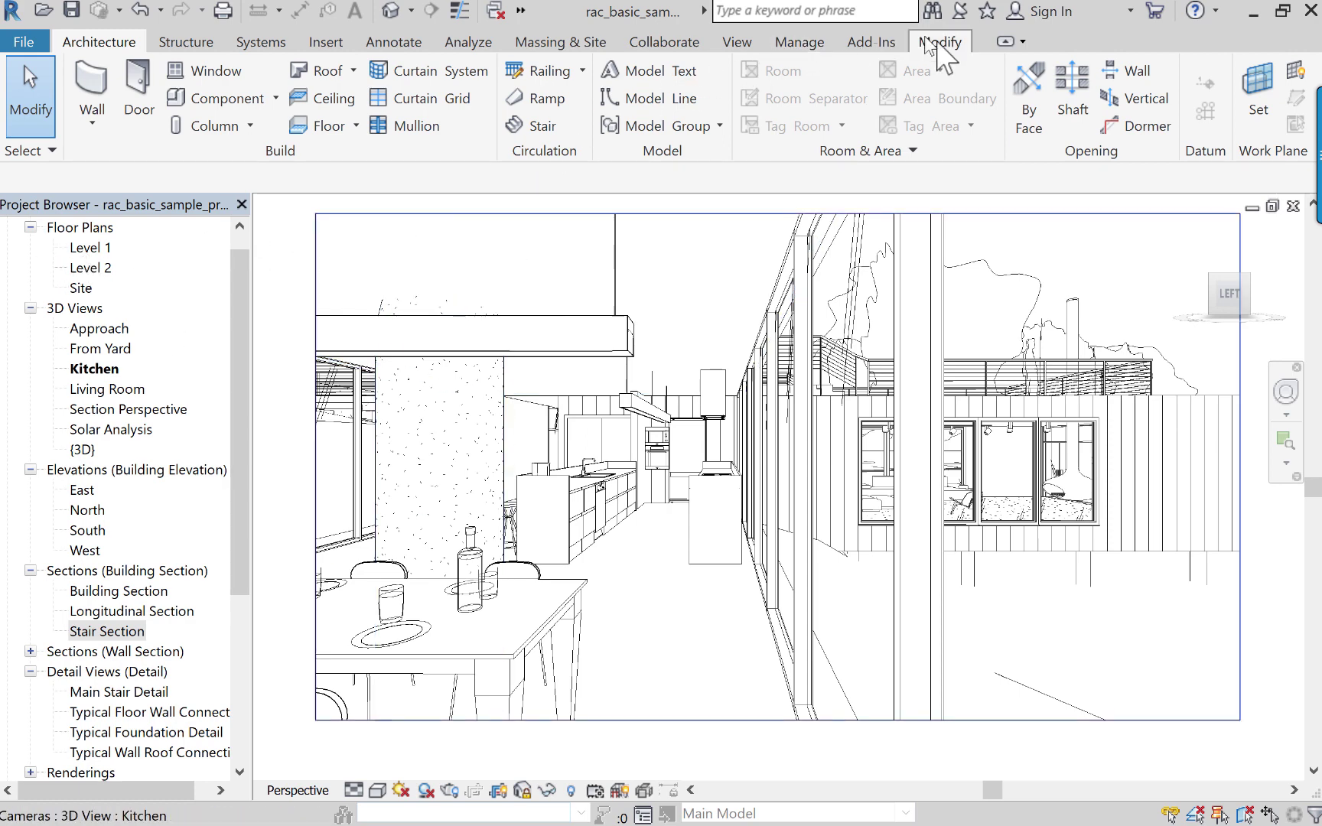
click(744, 43)
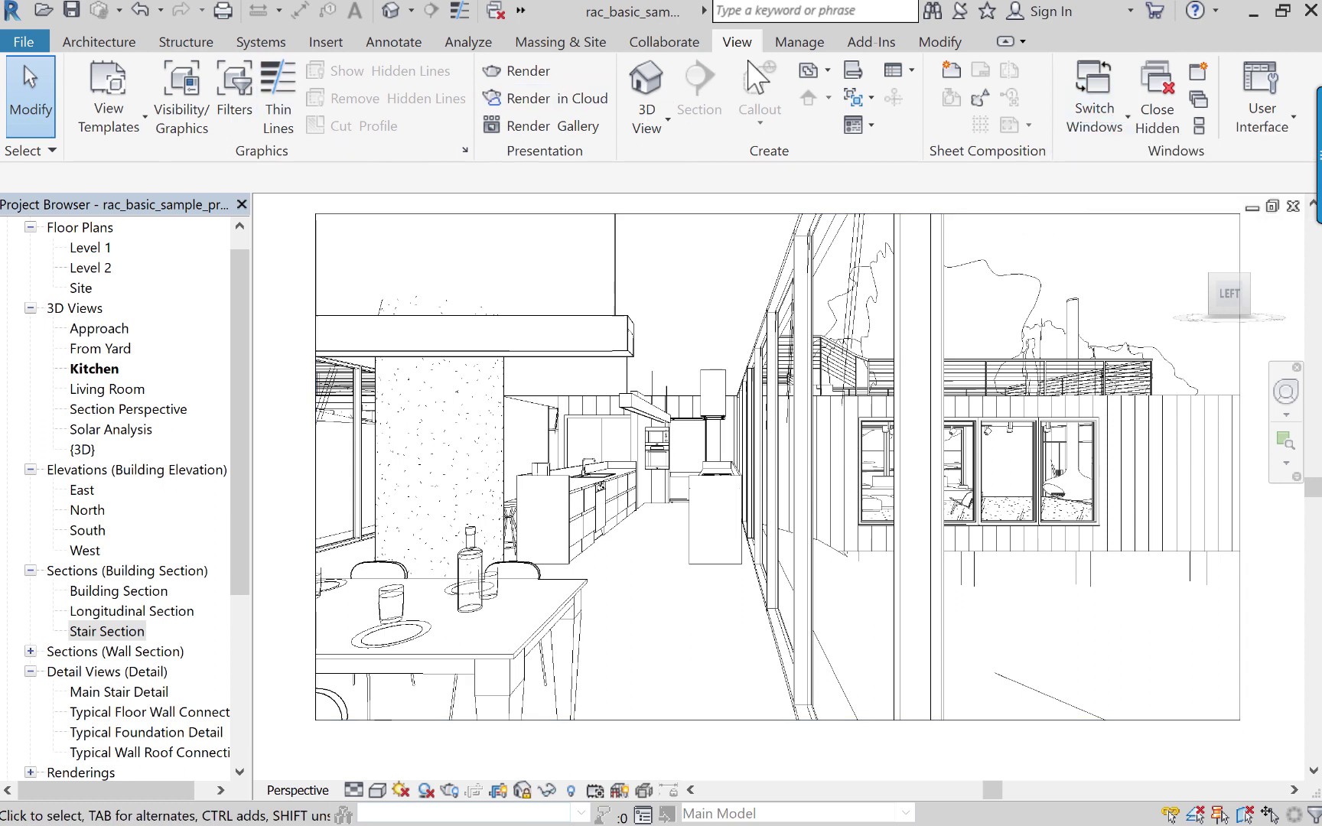
click(1123, 115)
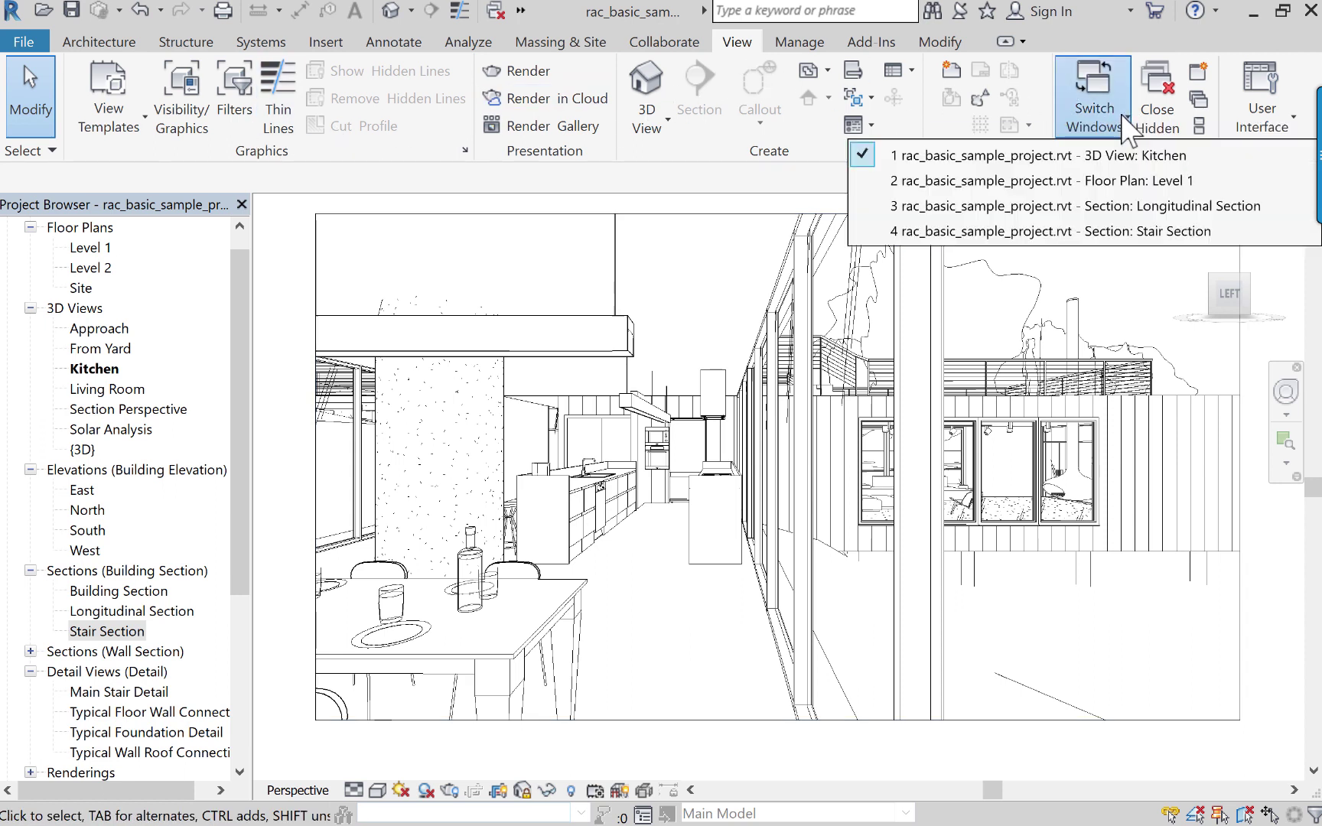
click(1127, 186)
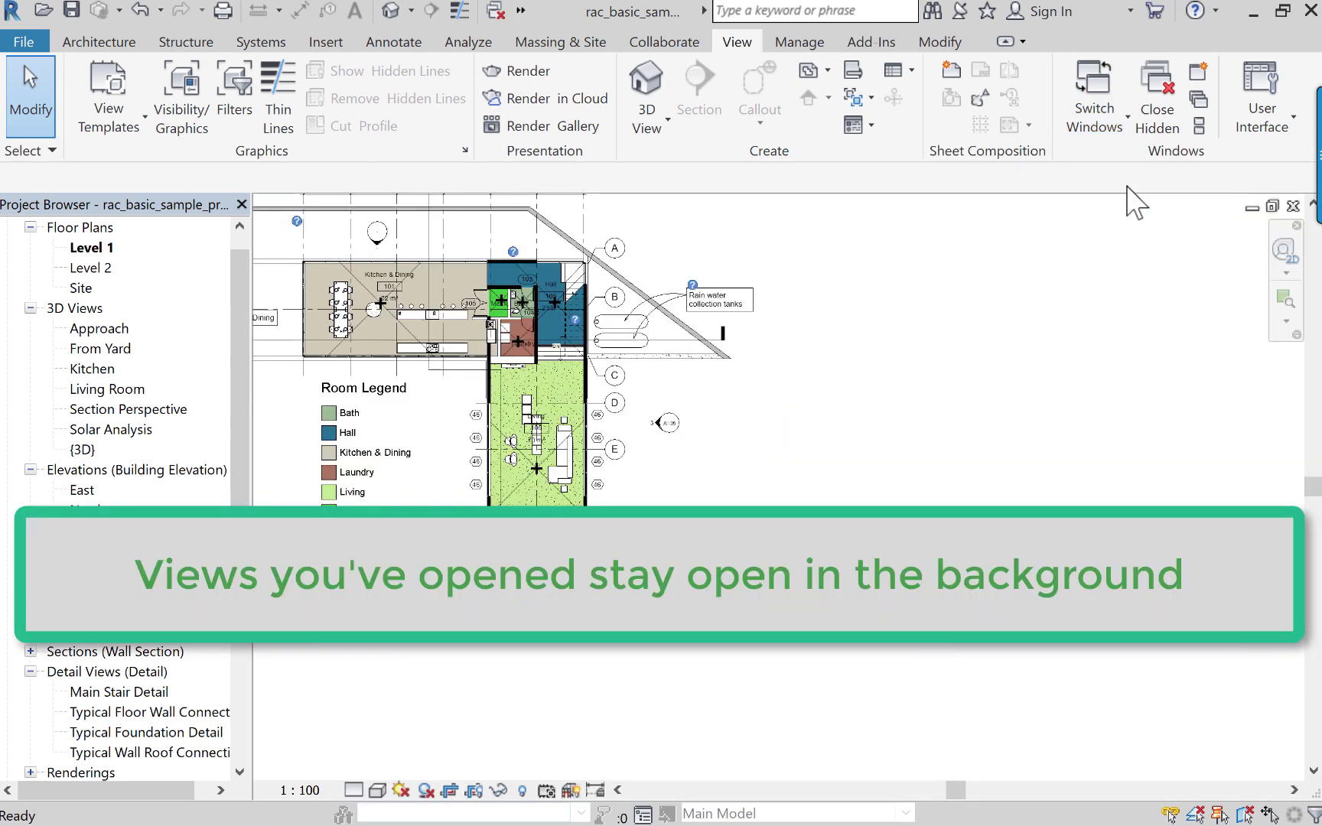
click(1116, 139)
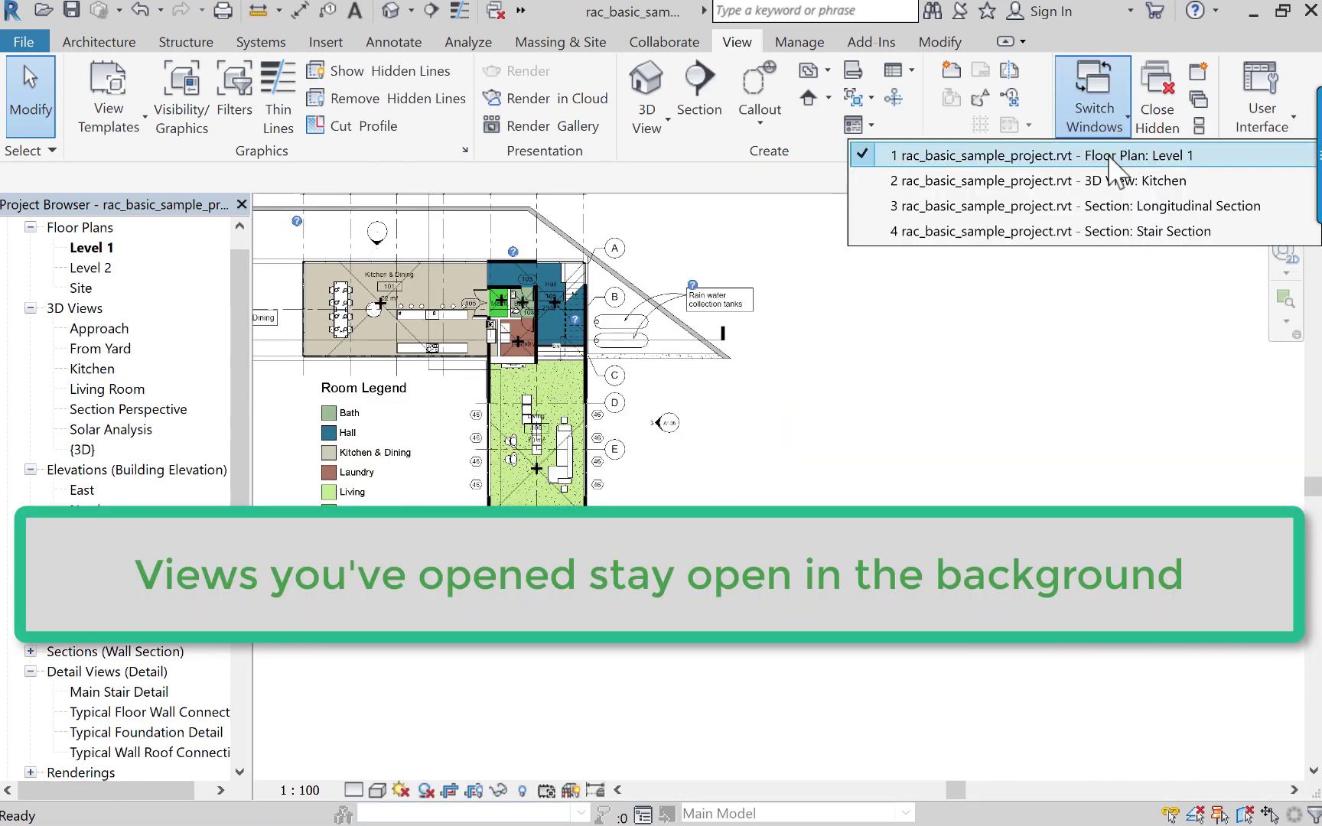
click(1109, 182)
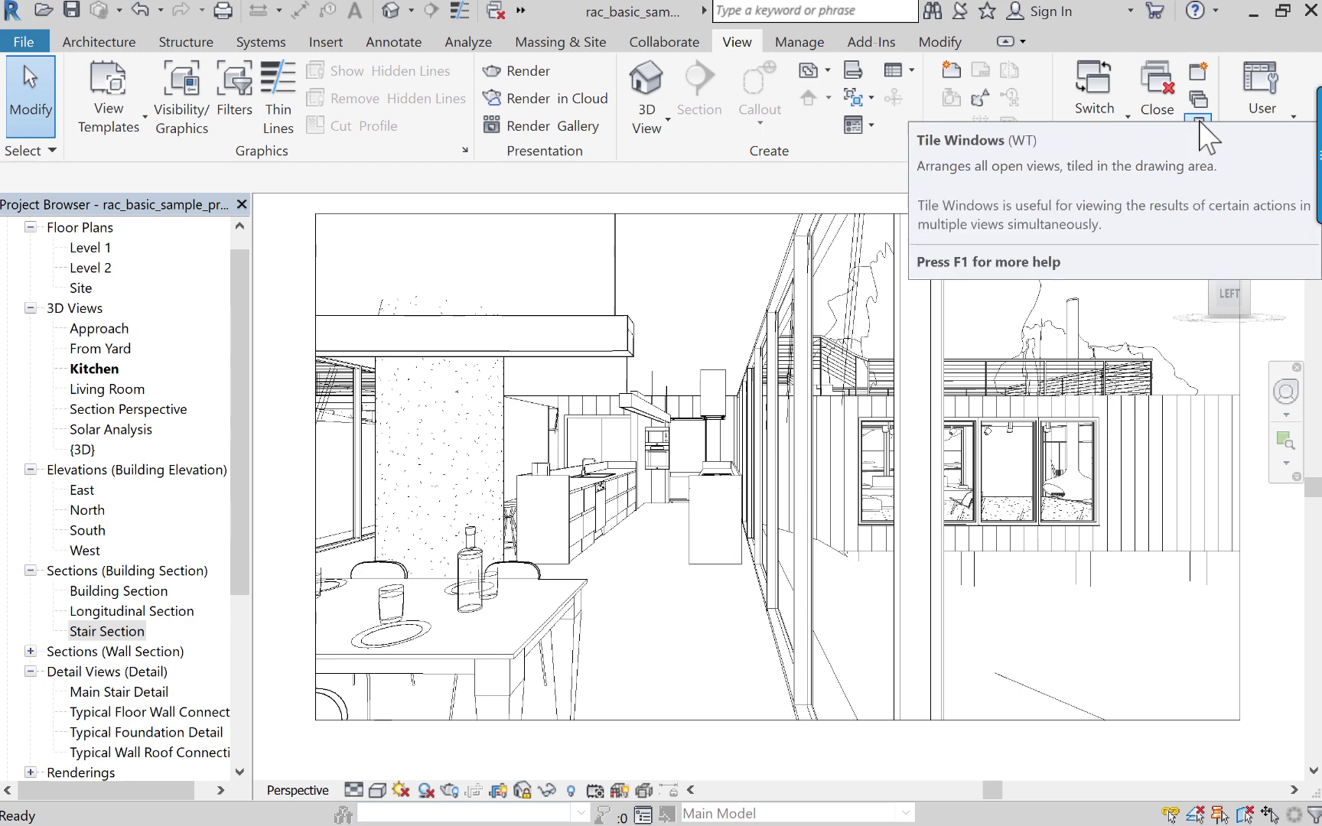
Step: Tile all open views and select the stairs and the floor in the Stair Section to compare them across views, clearing the selection
click(1198, 123)
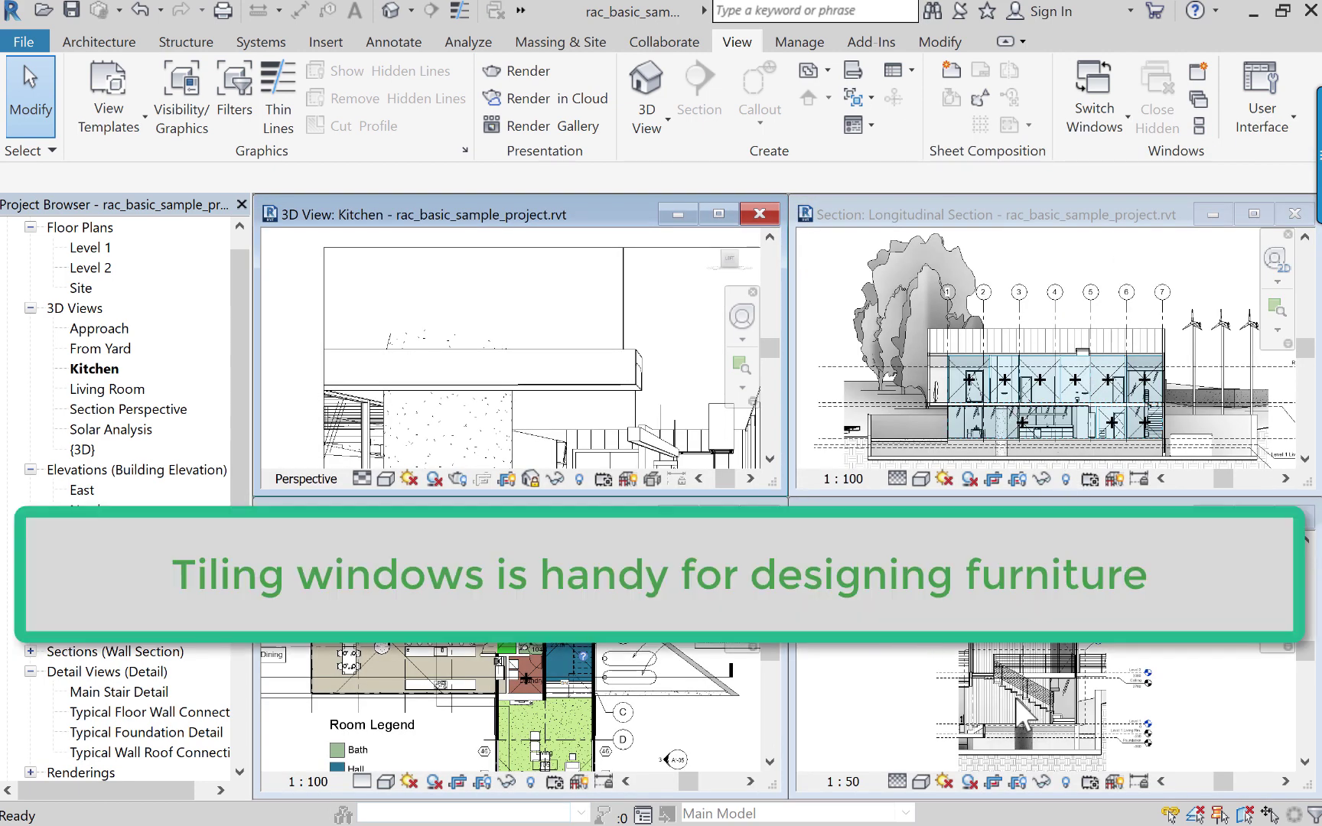
click(1041, 682)
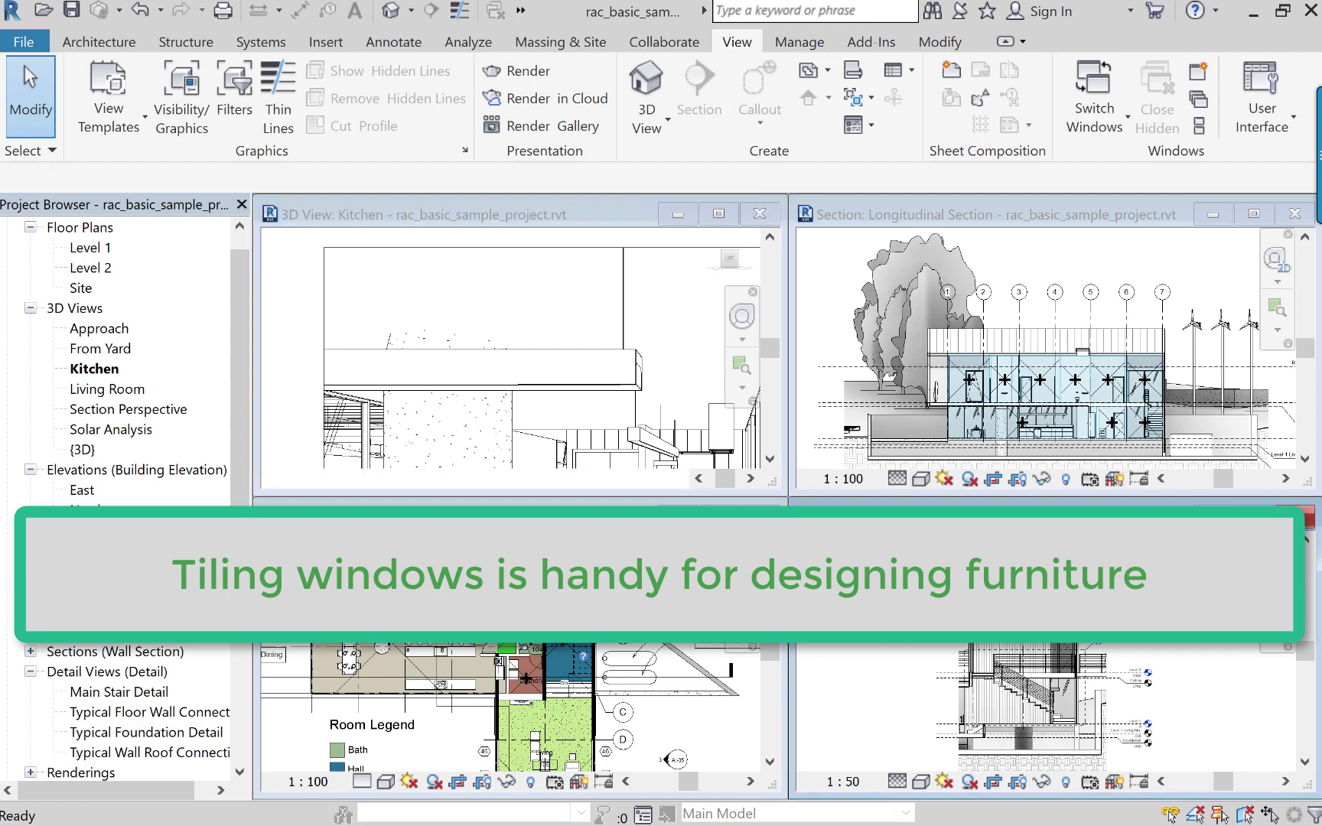
click(1027, 705)
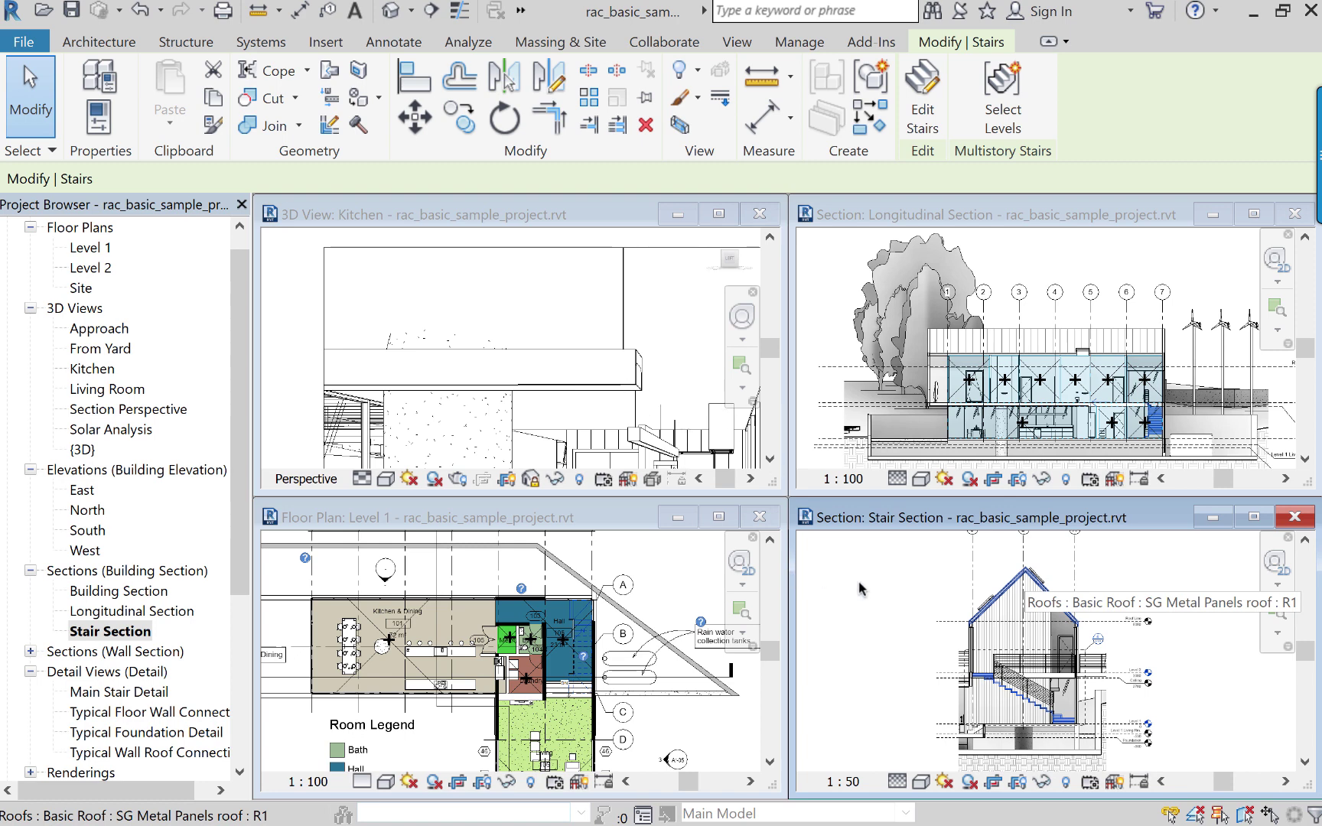
click(1051, 678)
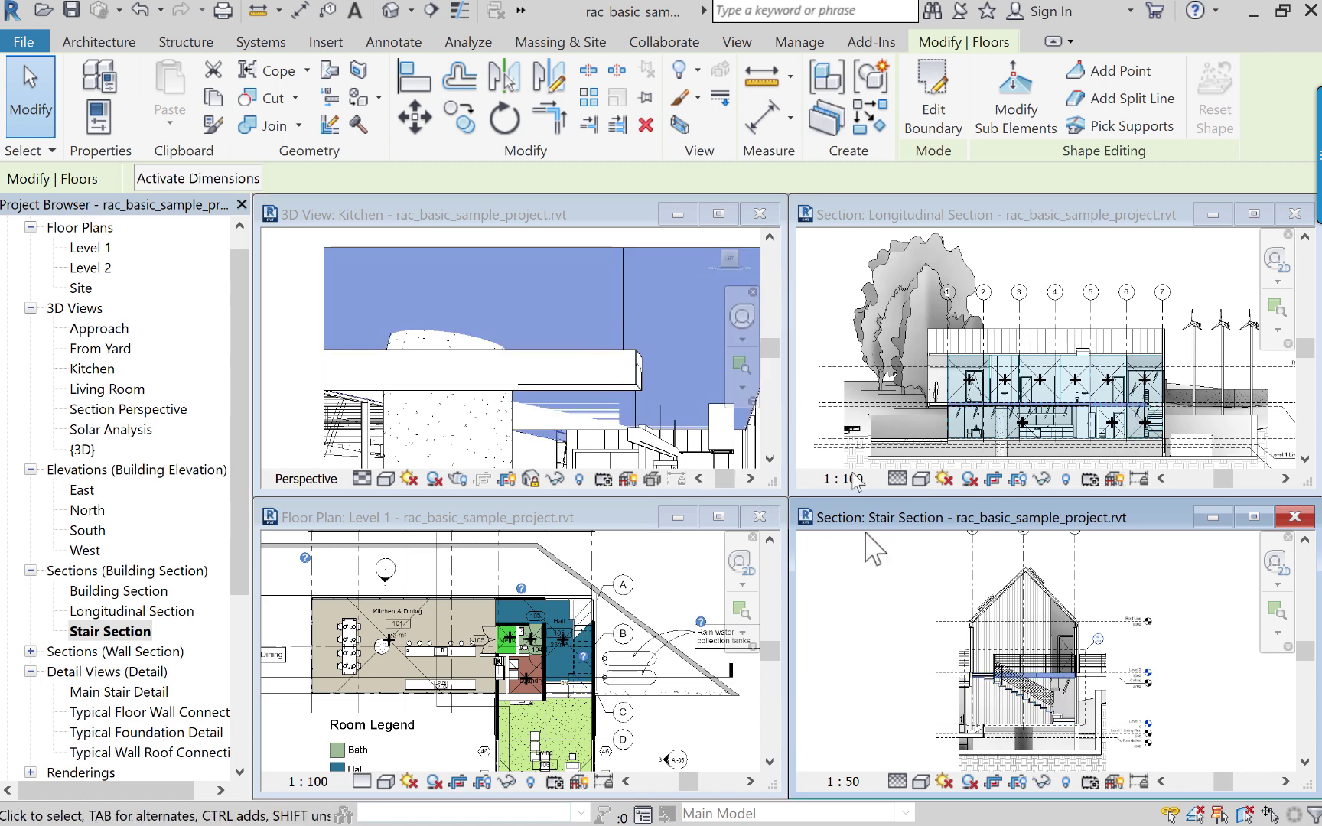
click(850, 641)
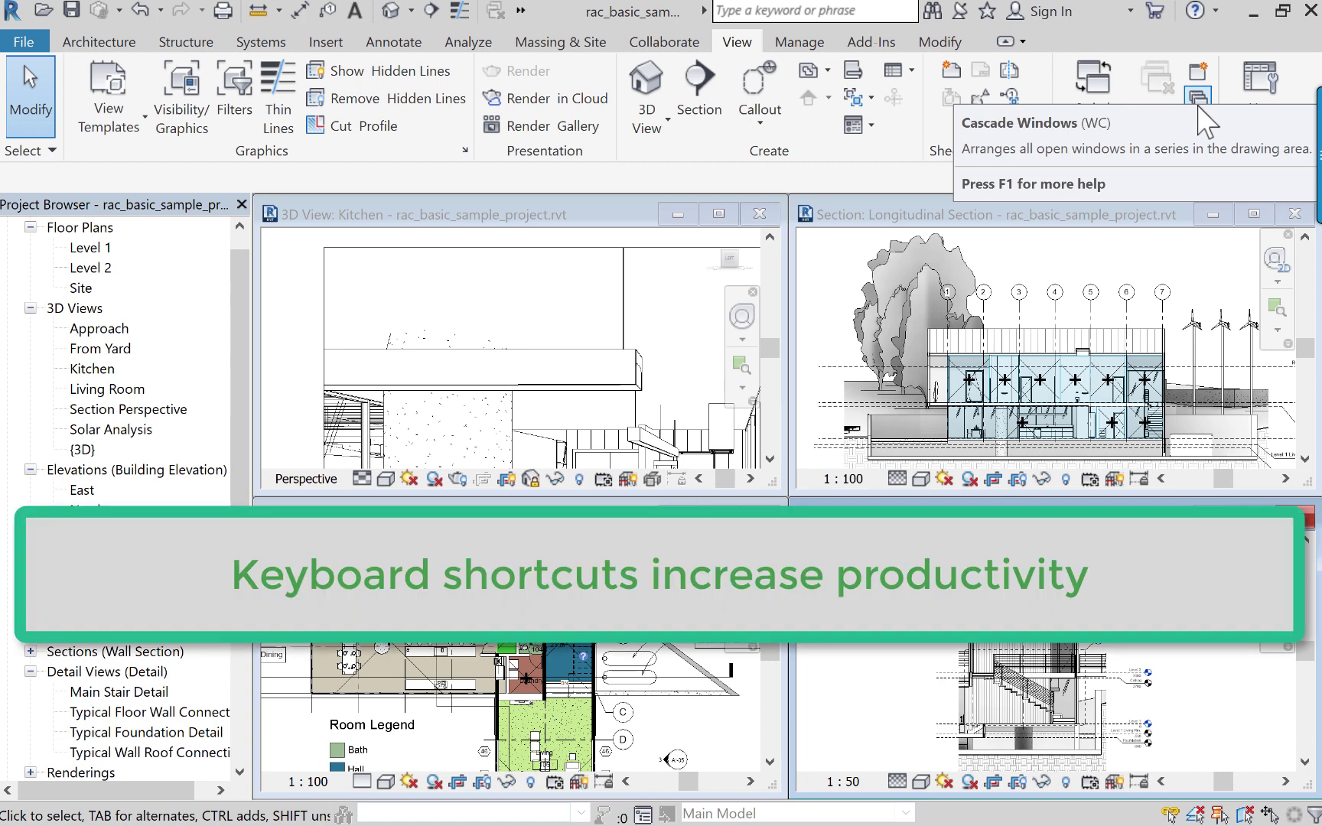
Step: Cascade all open view windows in the drawing area and return them to a tiled layout
click(1202, 103)
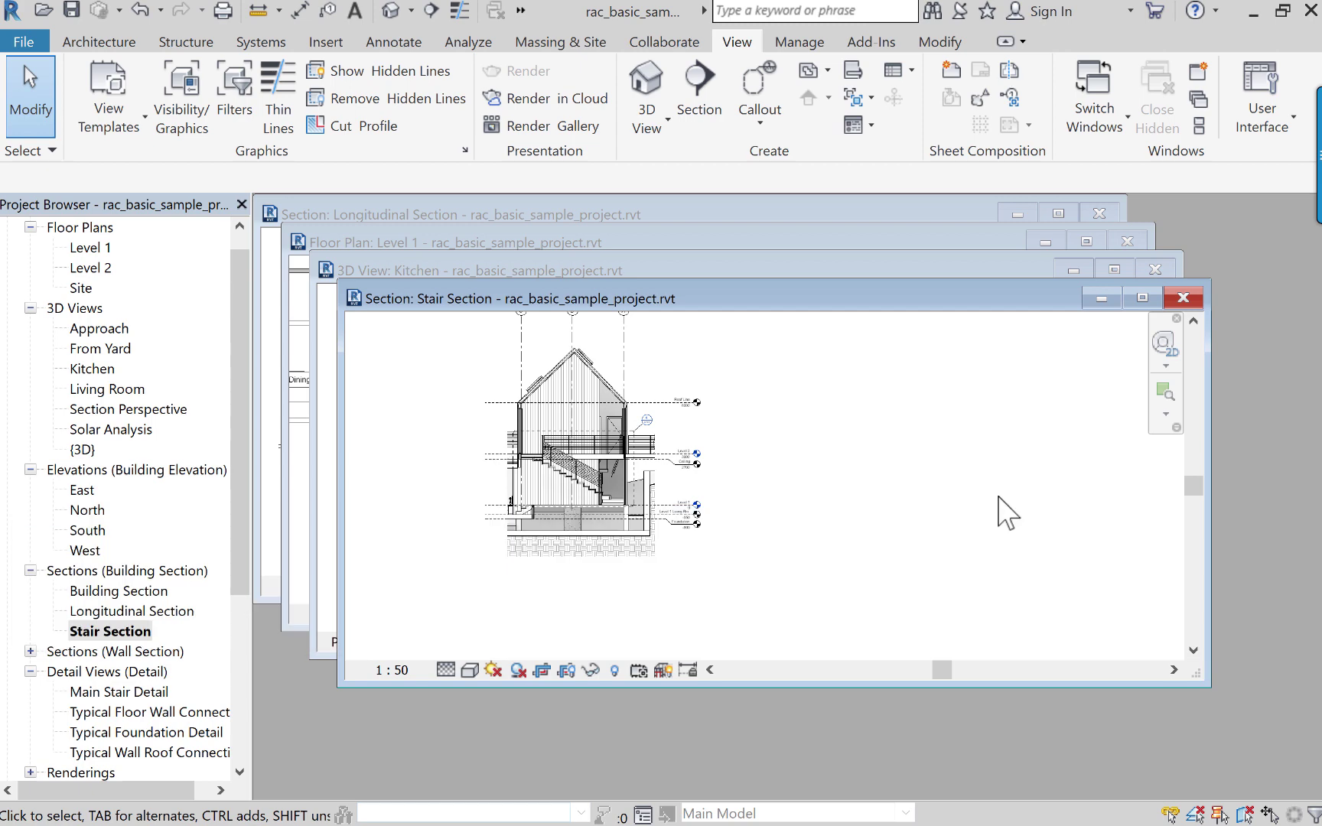
key(w)
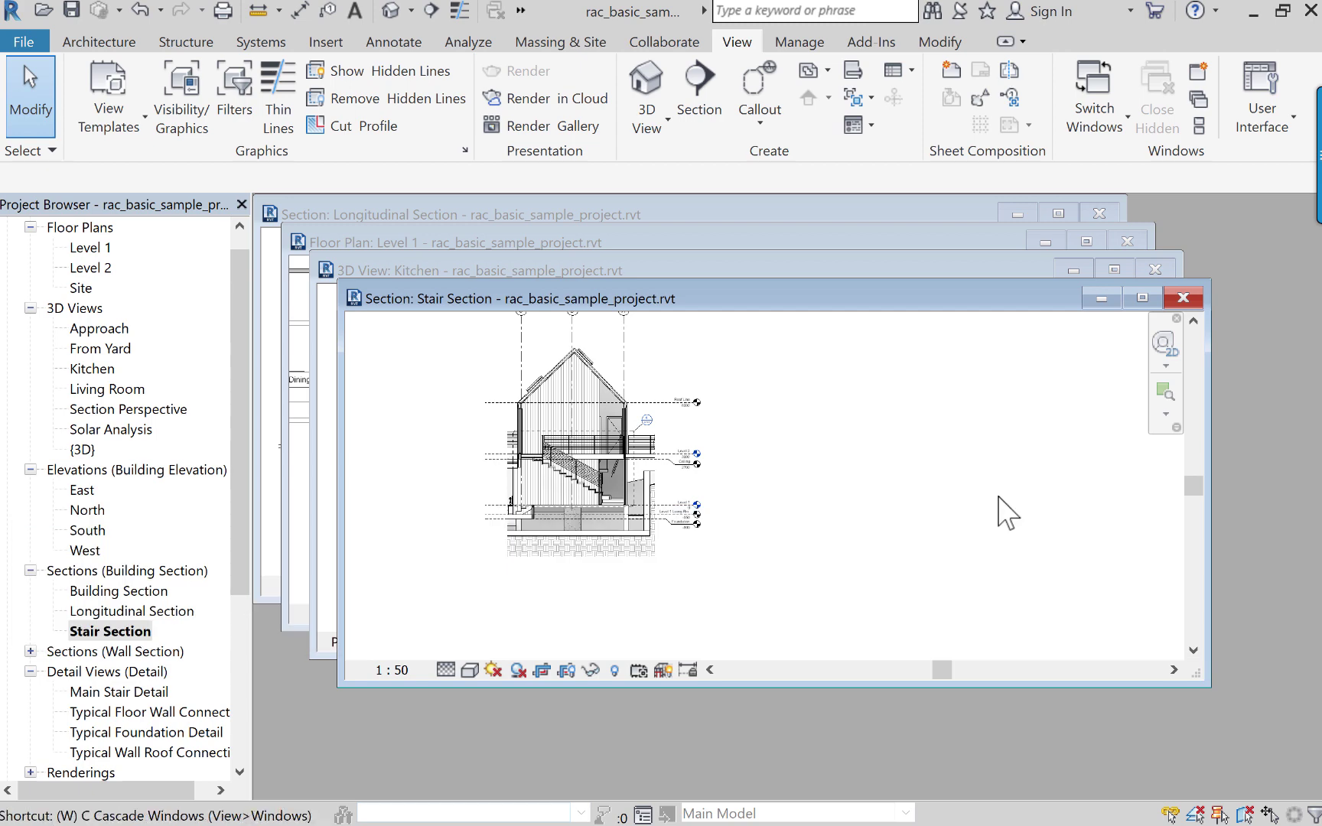
key(t)
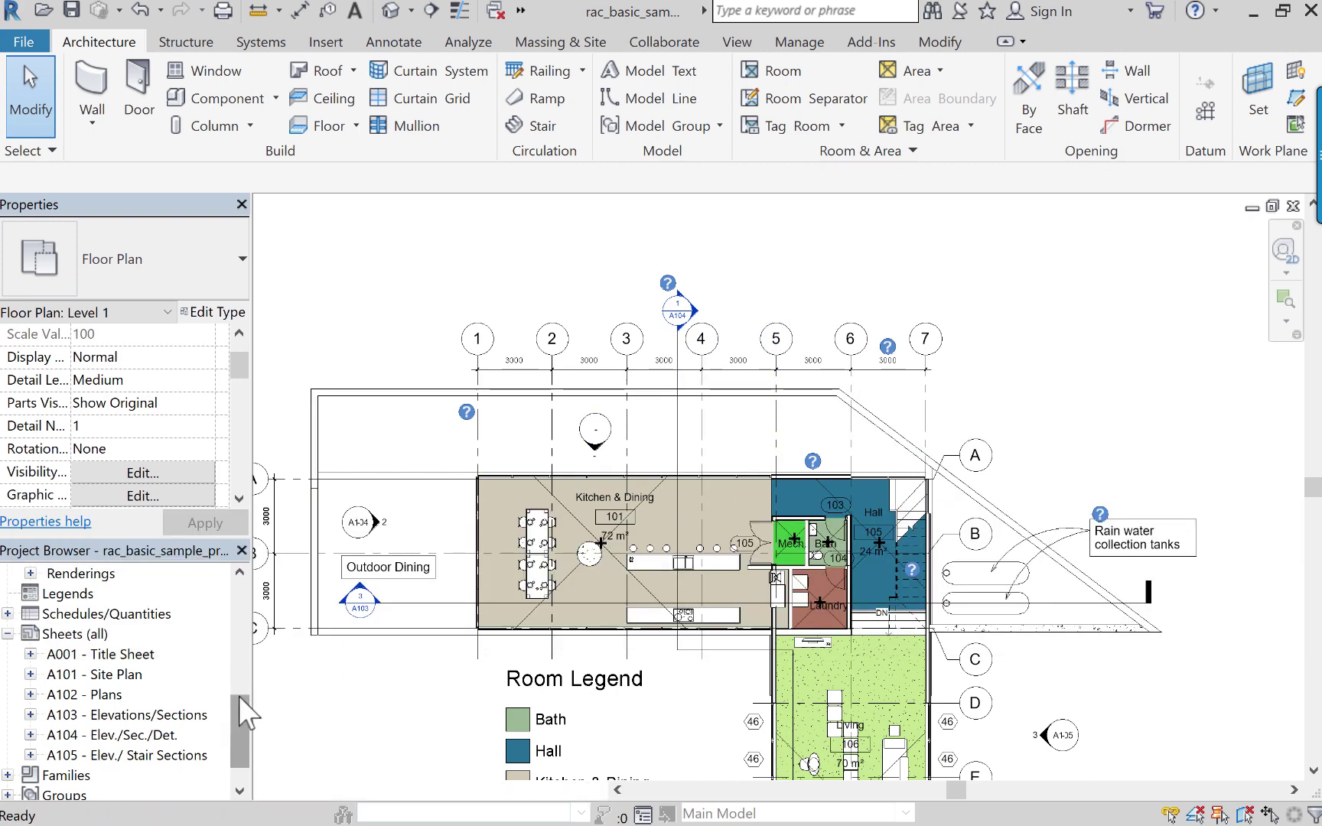
Step: Check the list of open windows with Switch Windows and try to close the hidden ones
drag(238, 697, 241, 567)
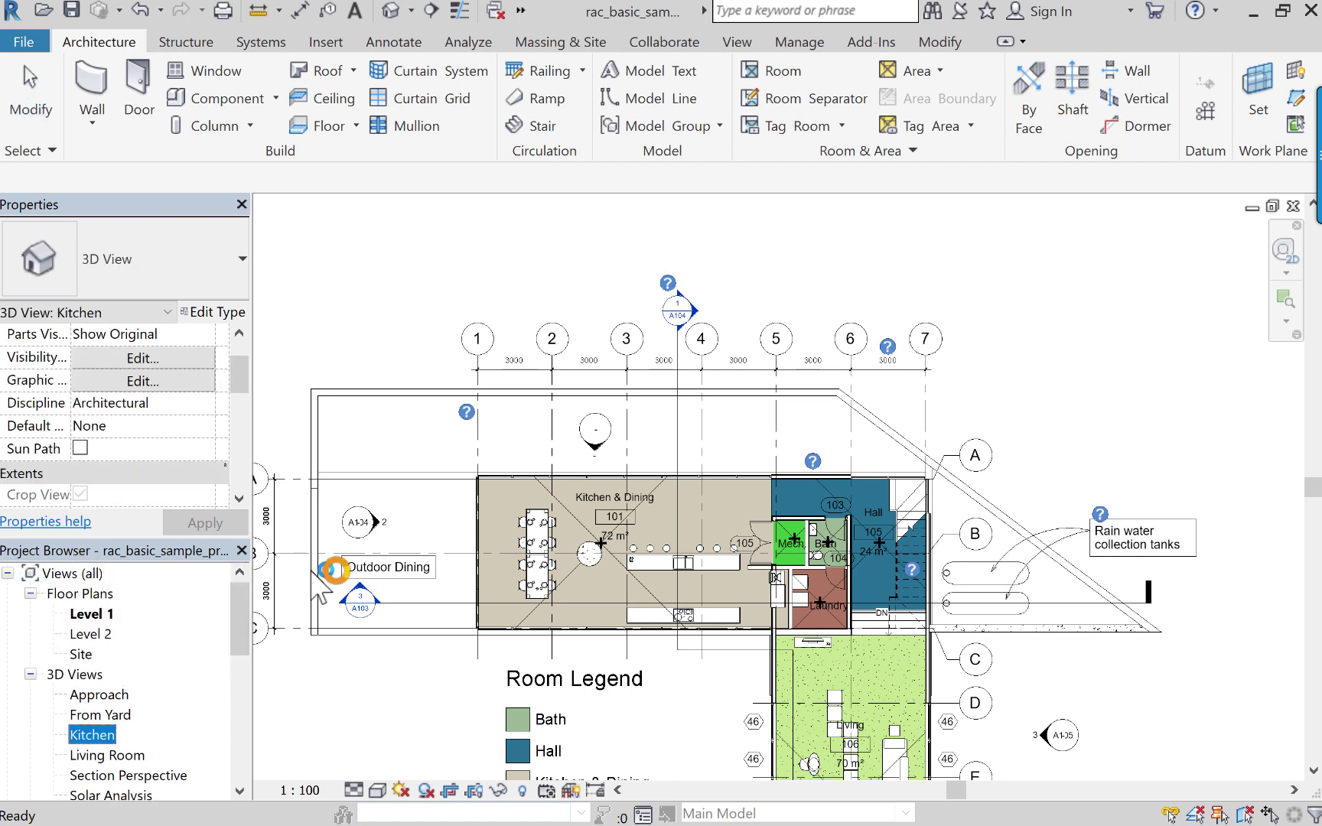
click(521, 11)
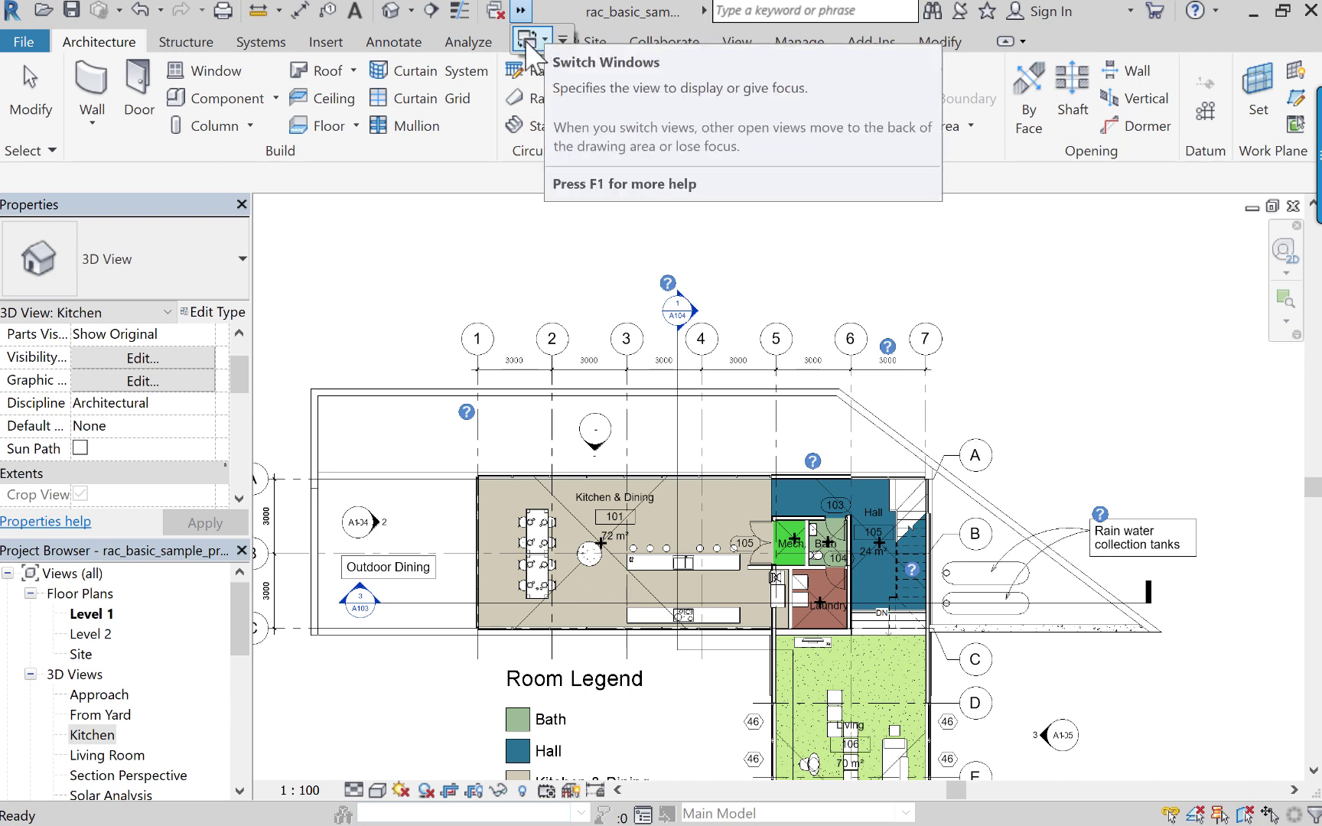
click(542, 40)
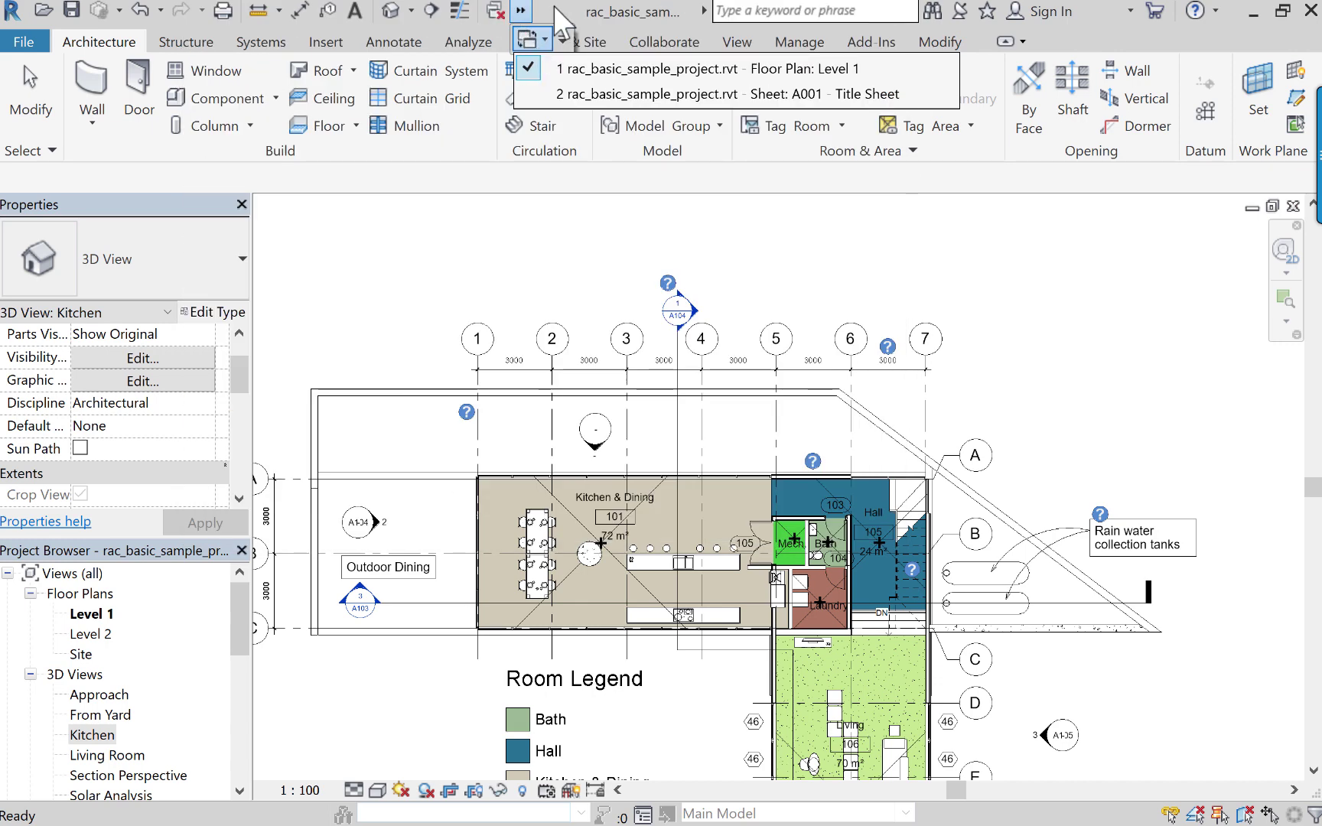
click(495, 11)
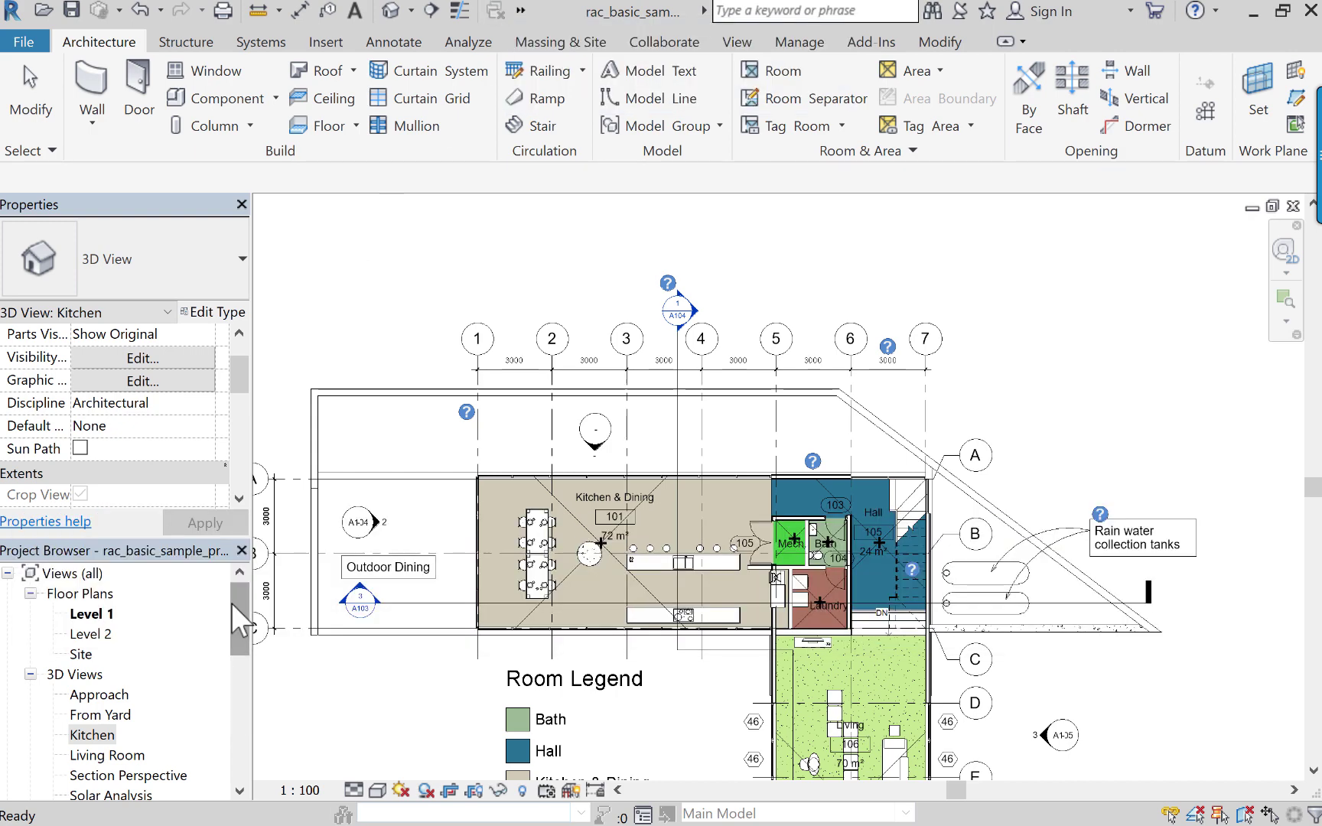
Step: Close the Project Browser palette and inspect the whole Level 1 floor plan
click(244, 552)
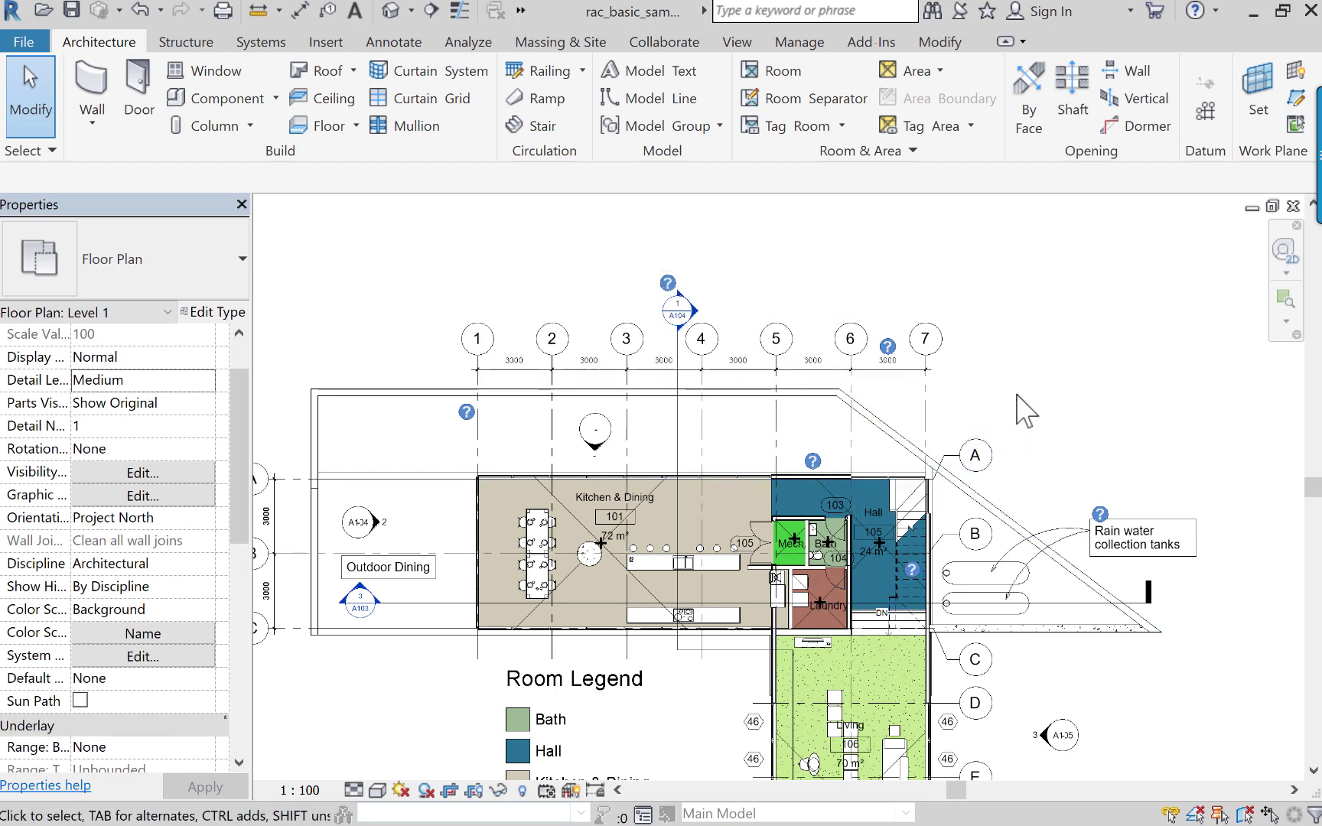
middle_drag(1022, 398, 1117, 398)
scroll(749, 462, down, 3)
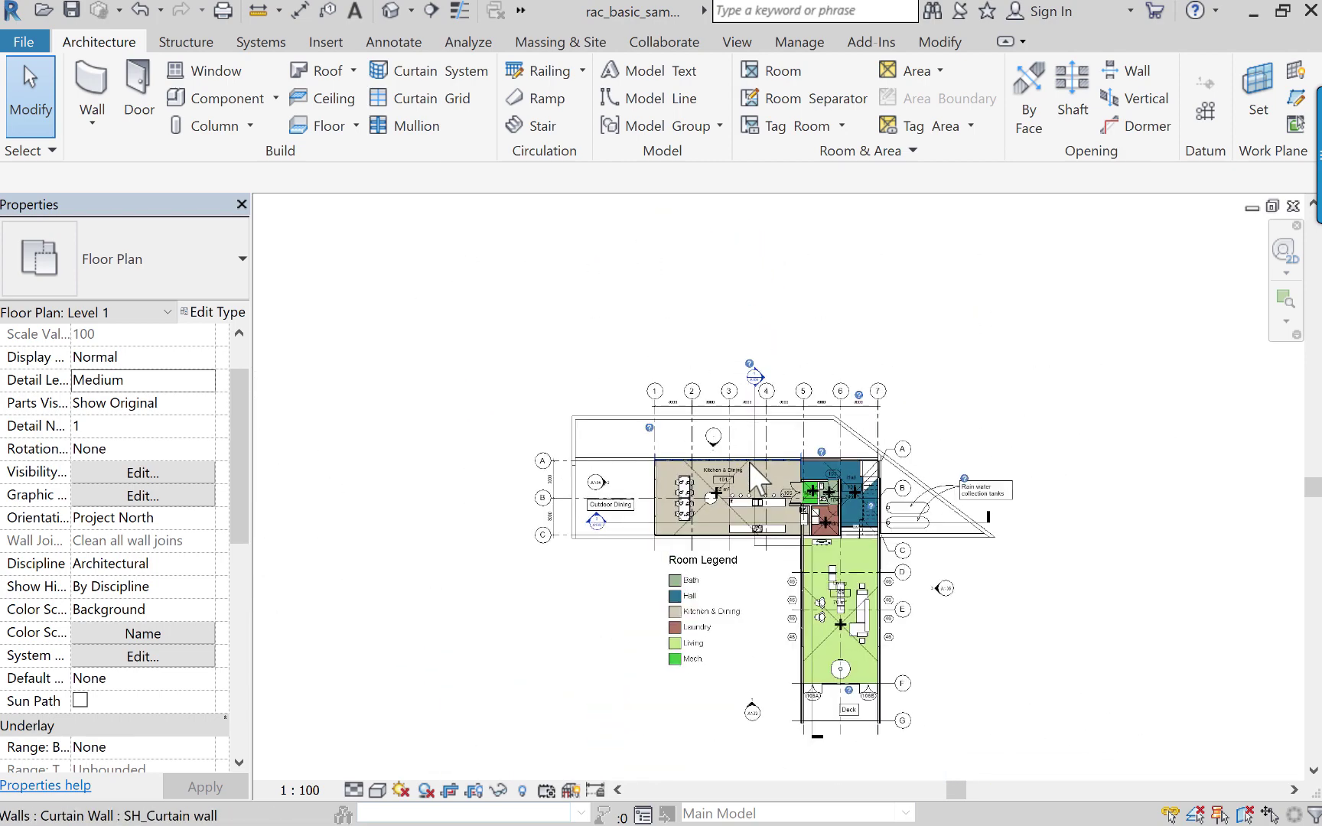
Step: Select the help button beside the building section marker above the plan and bring up its linked help page in the browser
scroll(749, 461, up, 1)
scroll(749, 461, up, 2)
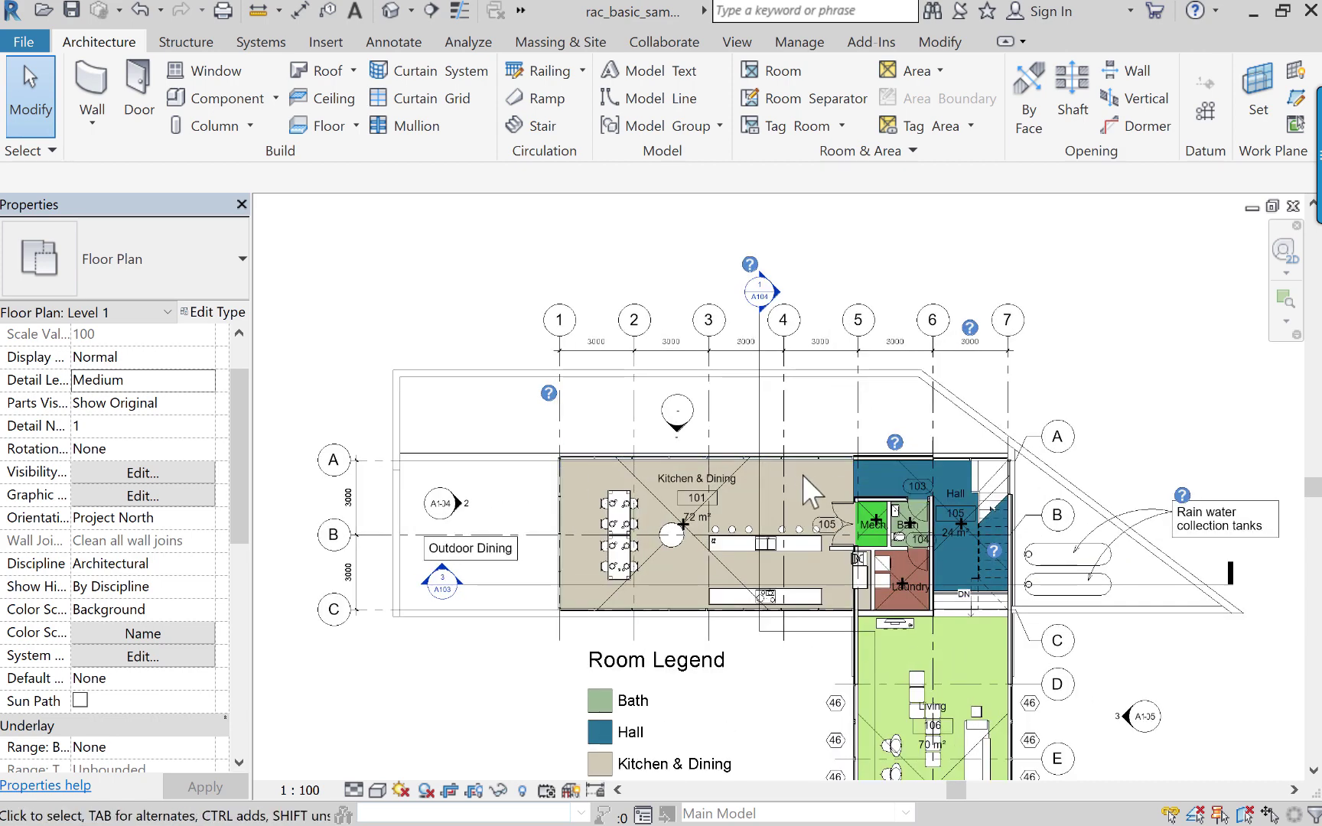
scroll(803, 476, down, 1)
middle_drag(803, 476, 763, 411)
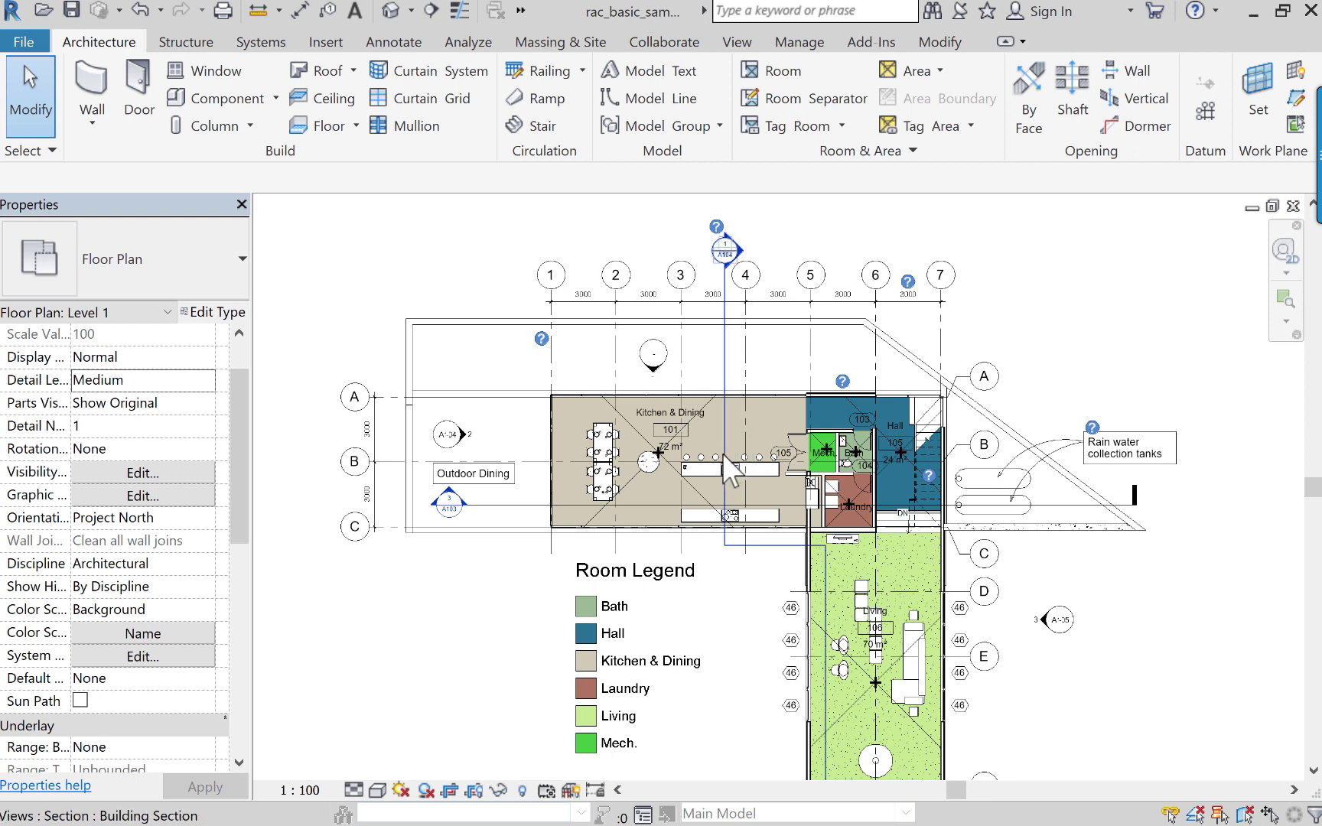
mouse_move(1306, 23)
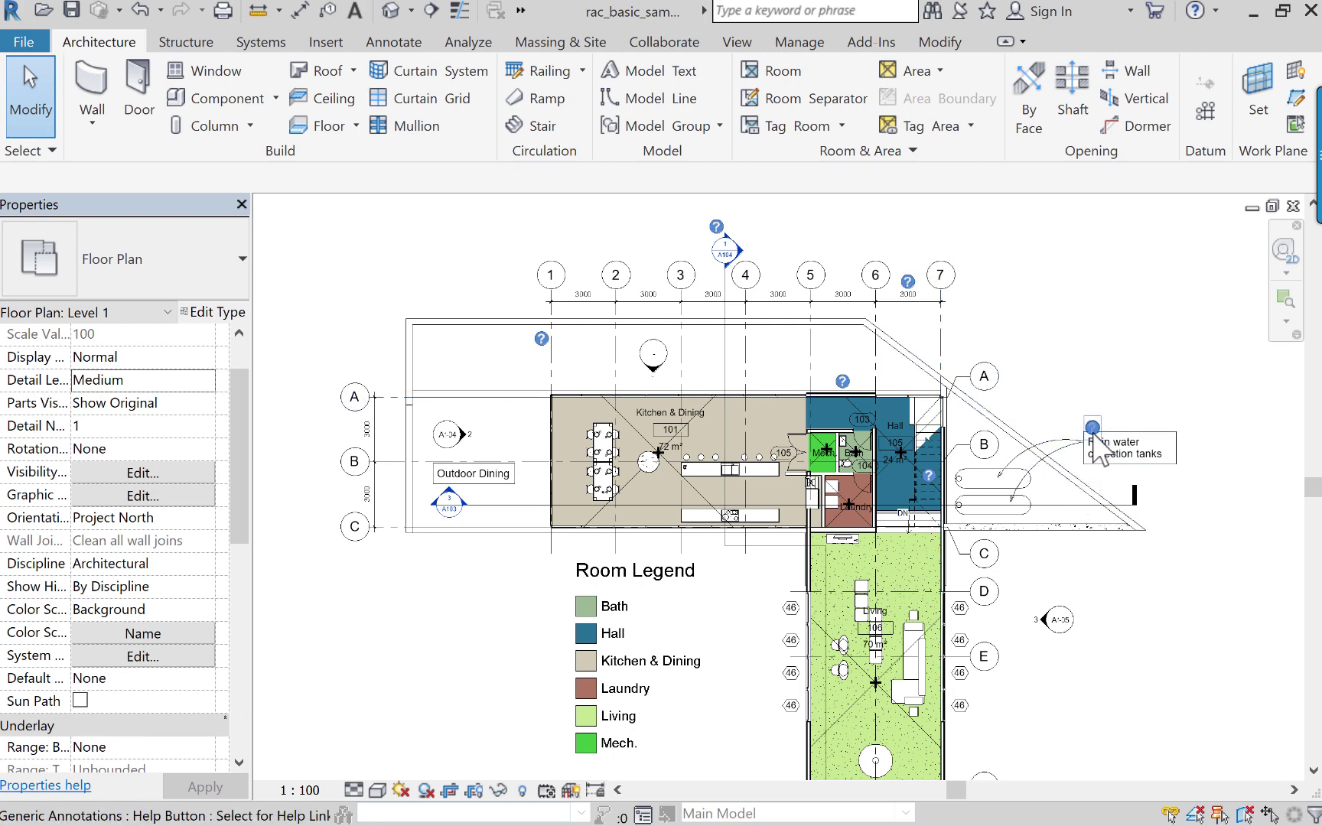
click(717, 228)
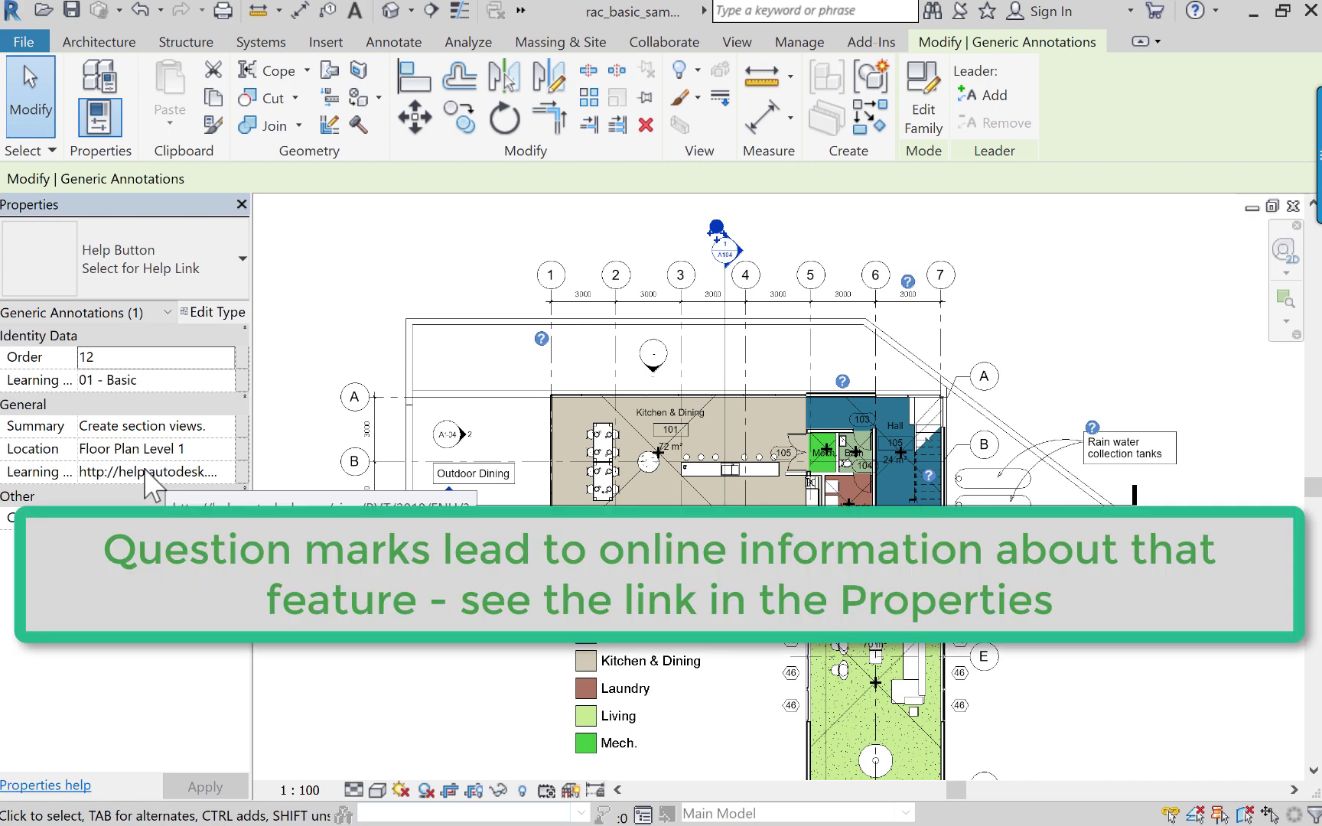
key(alt+Tab)
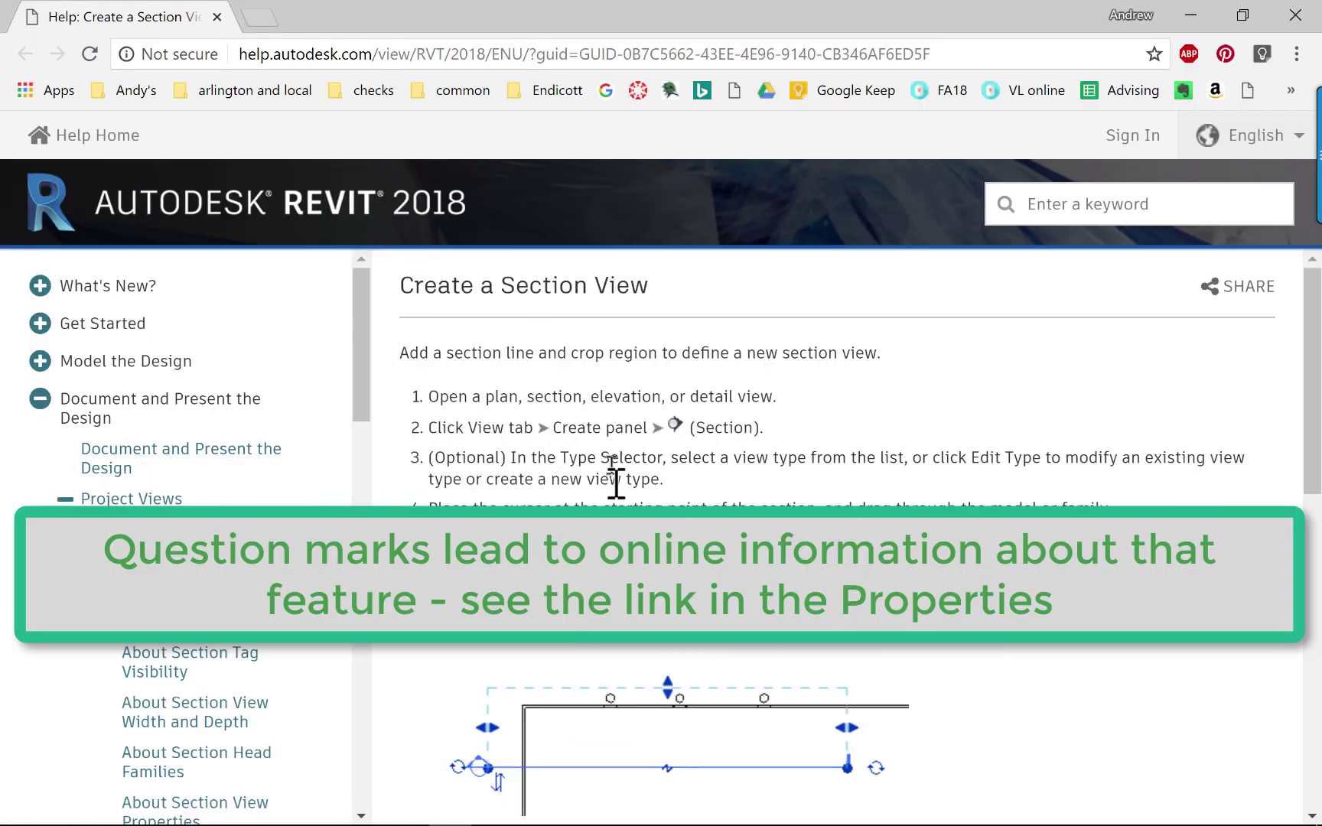
Step: Read through the Create a Section View help article, return to the Revit floor plan and clear the selection
scroll(744, 621, down, 5)
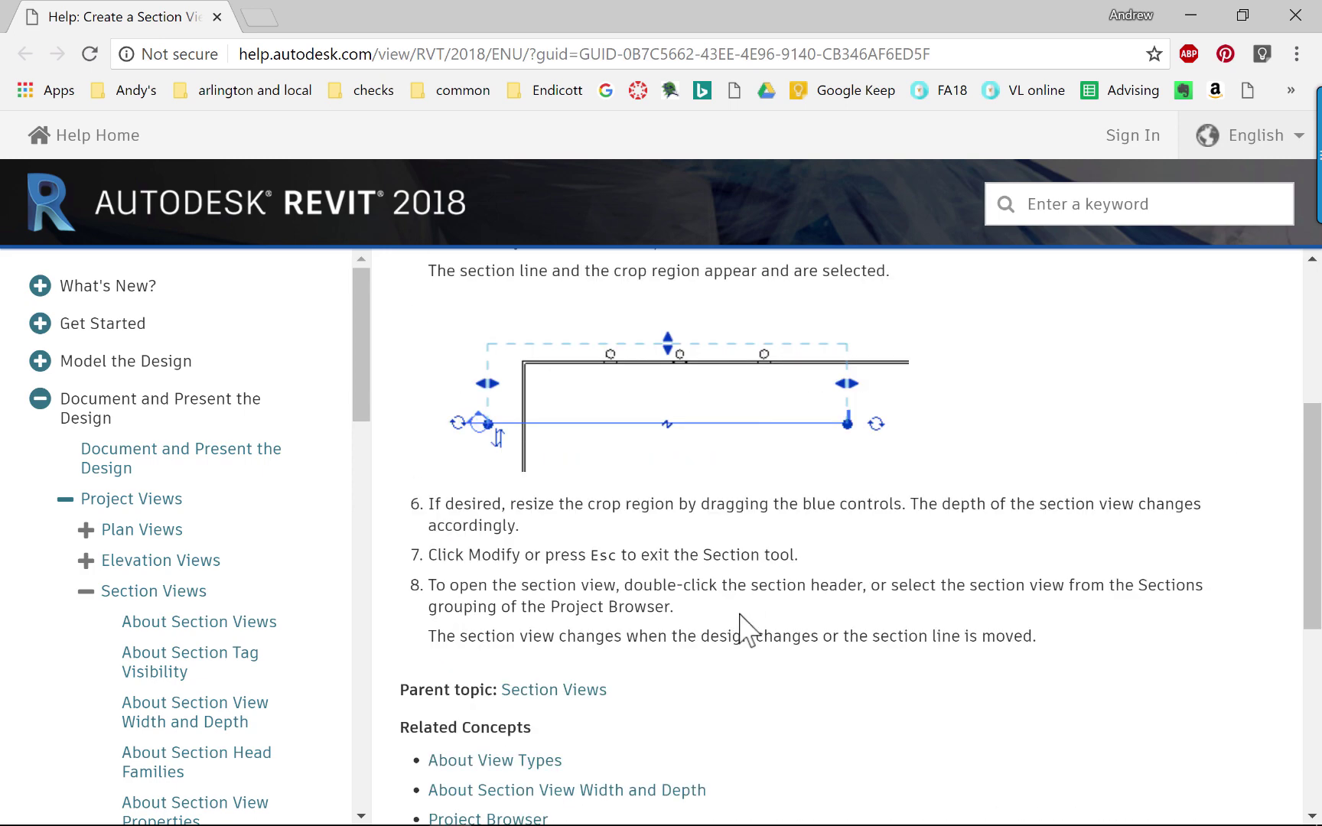
scroll(741, 616, down, 5)
scroll(740, 616, up, 10)
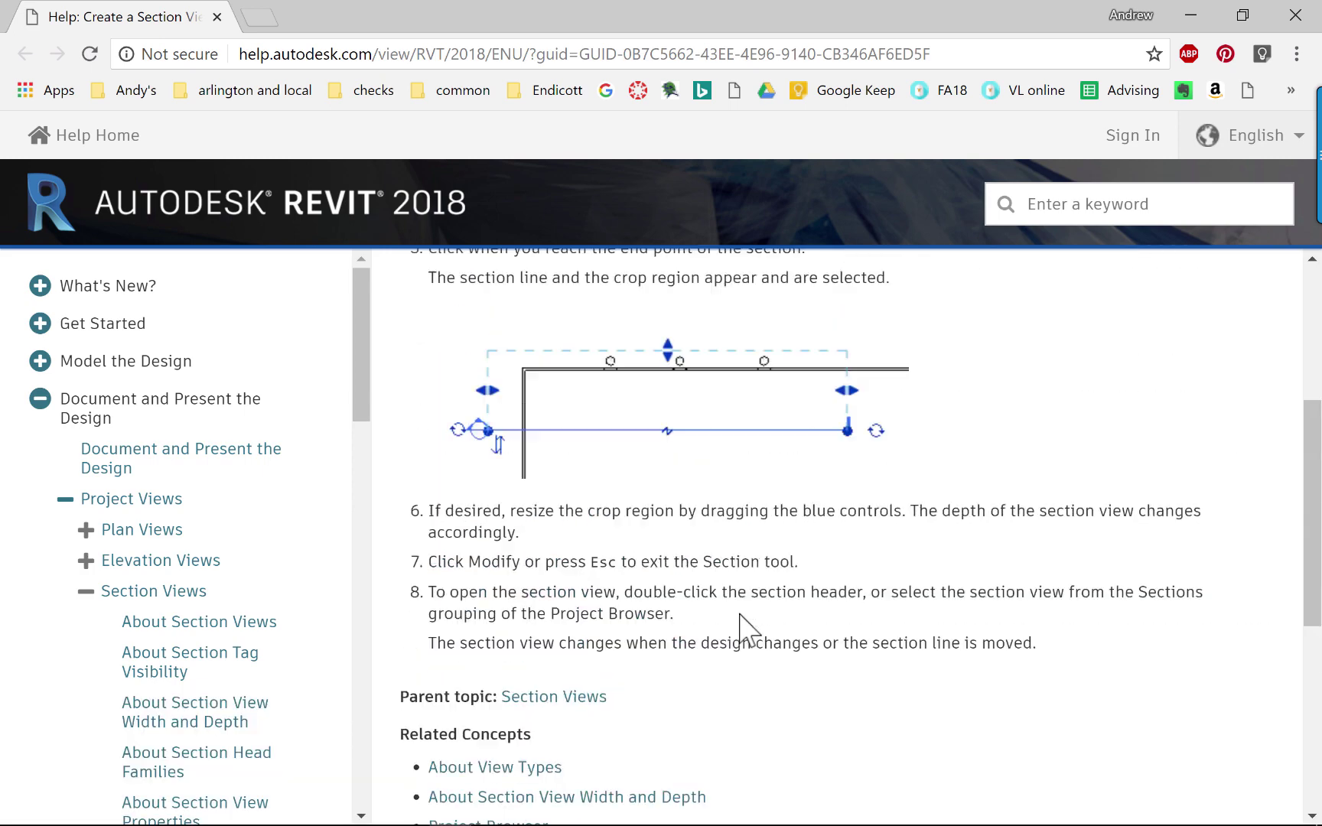
scroll(740, 616, up, 2)
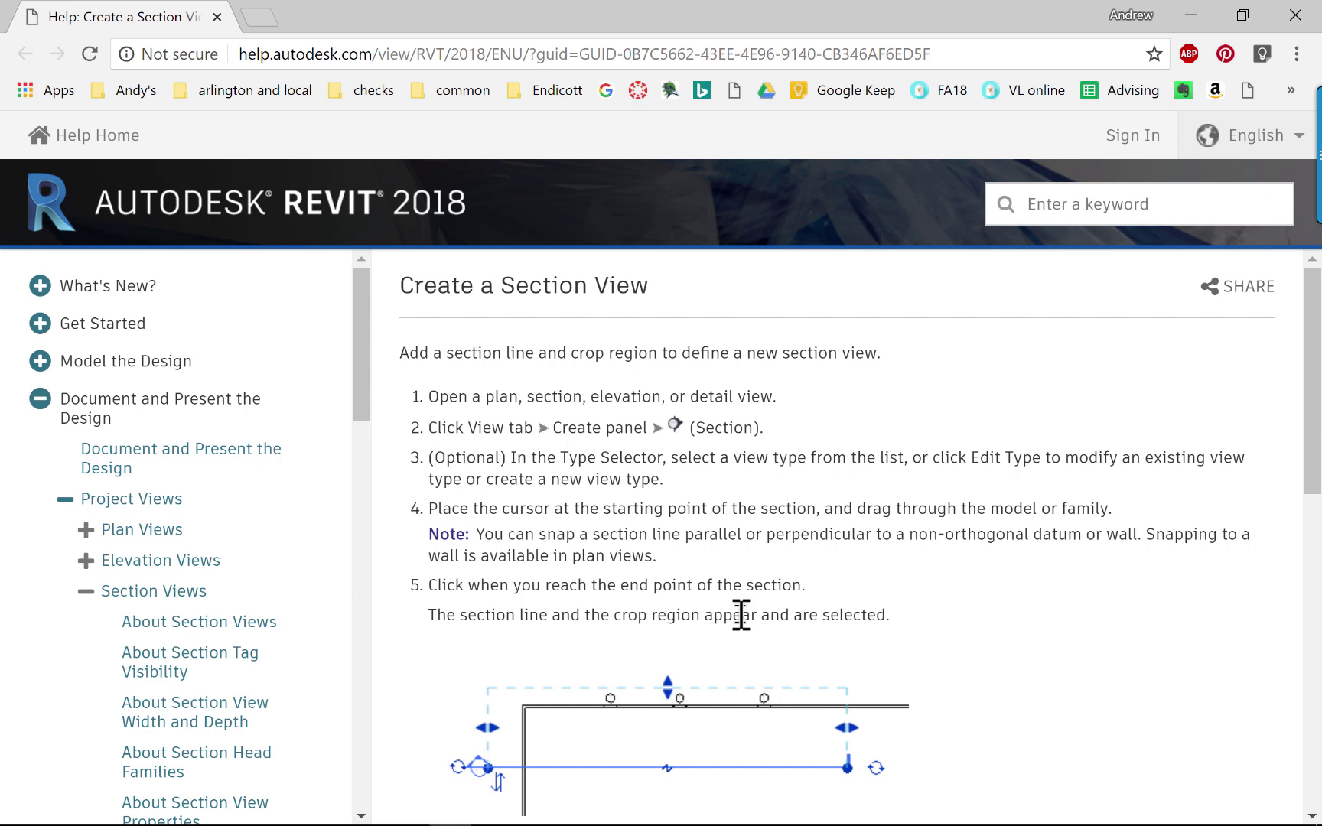
key(alt+Tab)
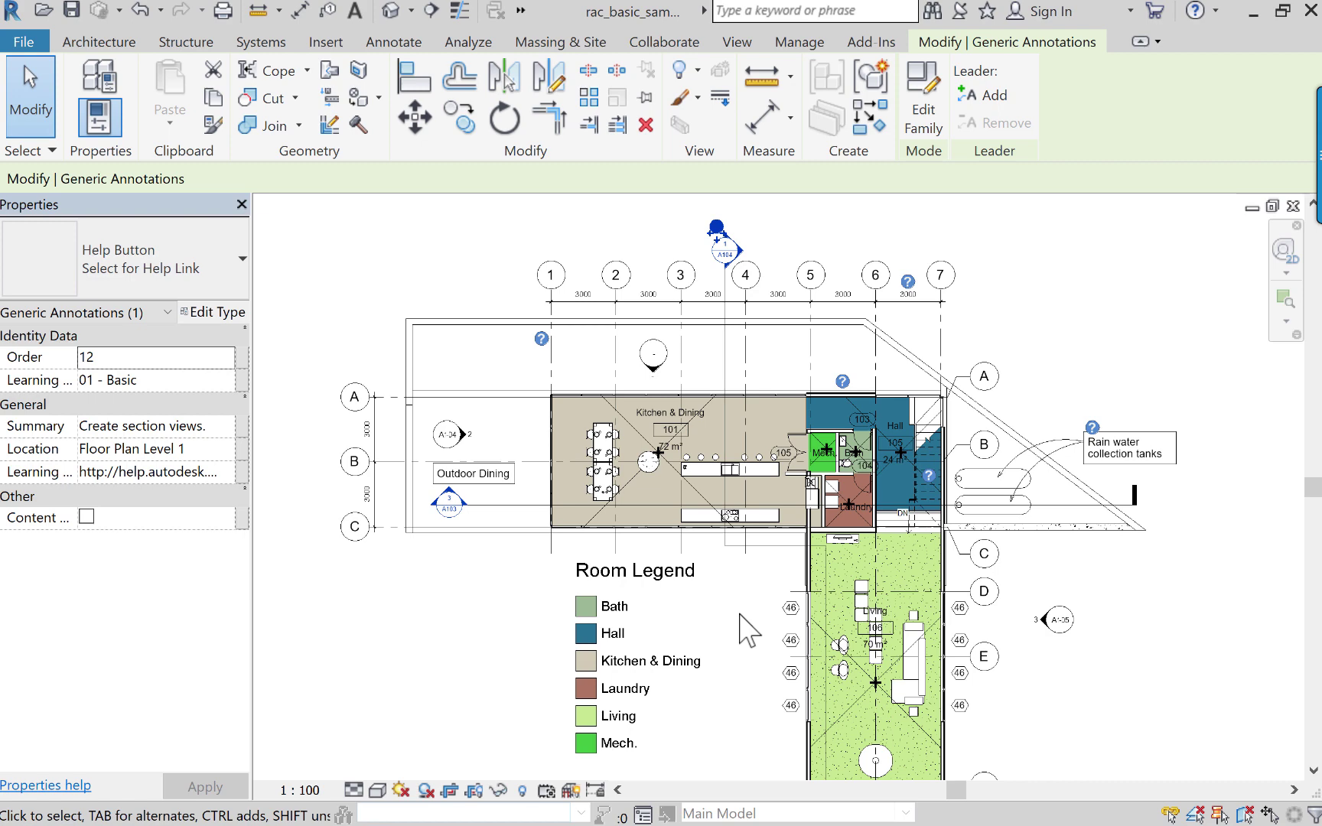
click(498, 375)
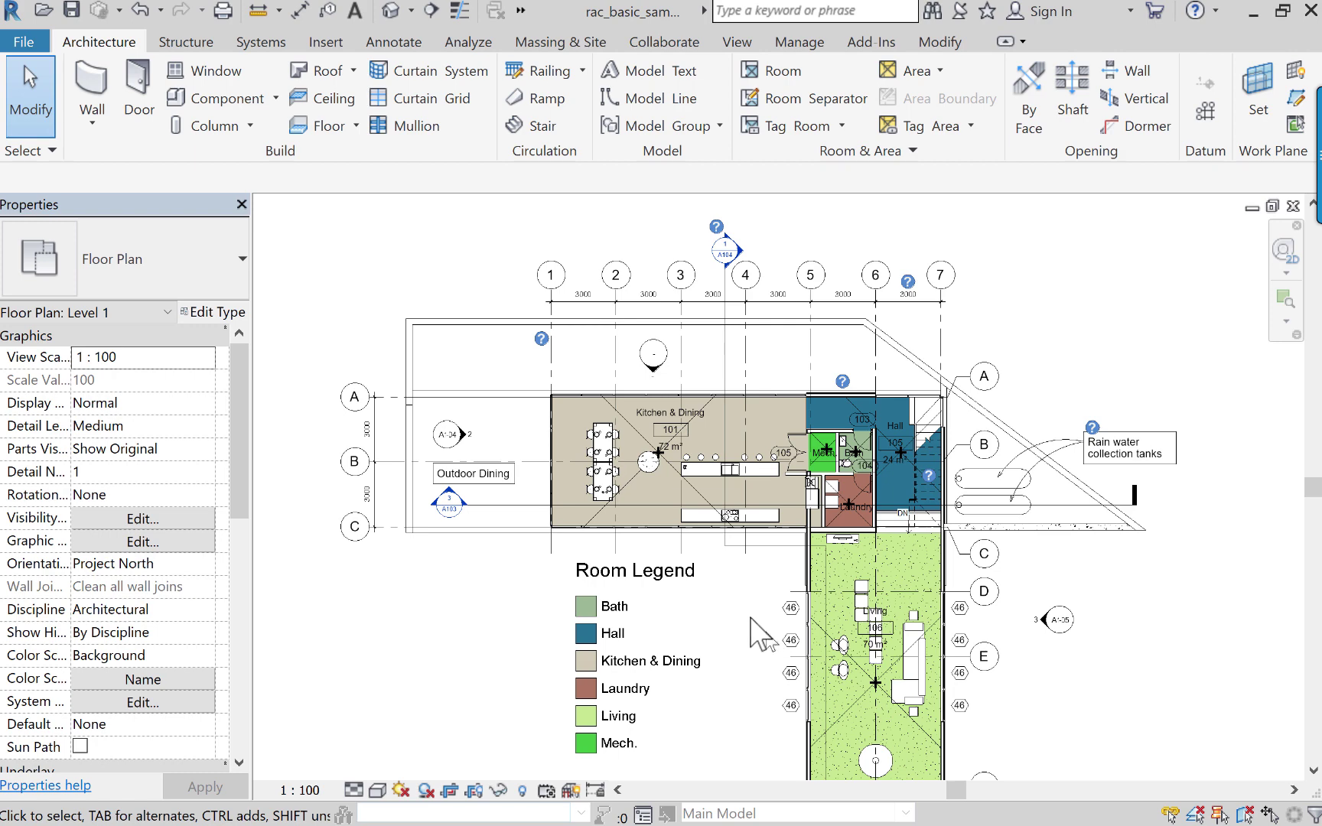
Step: Select the wall between the Laundry and Living rooms and change its type to SIP 202mm Wall - conc clad
scroll(809, 535, up, 2)
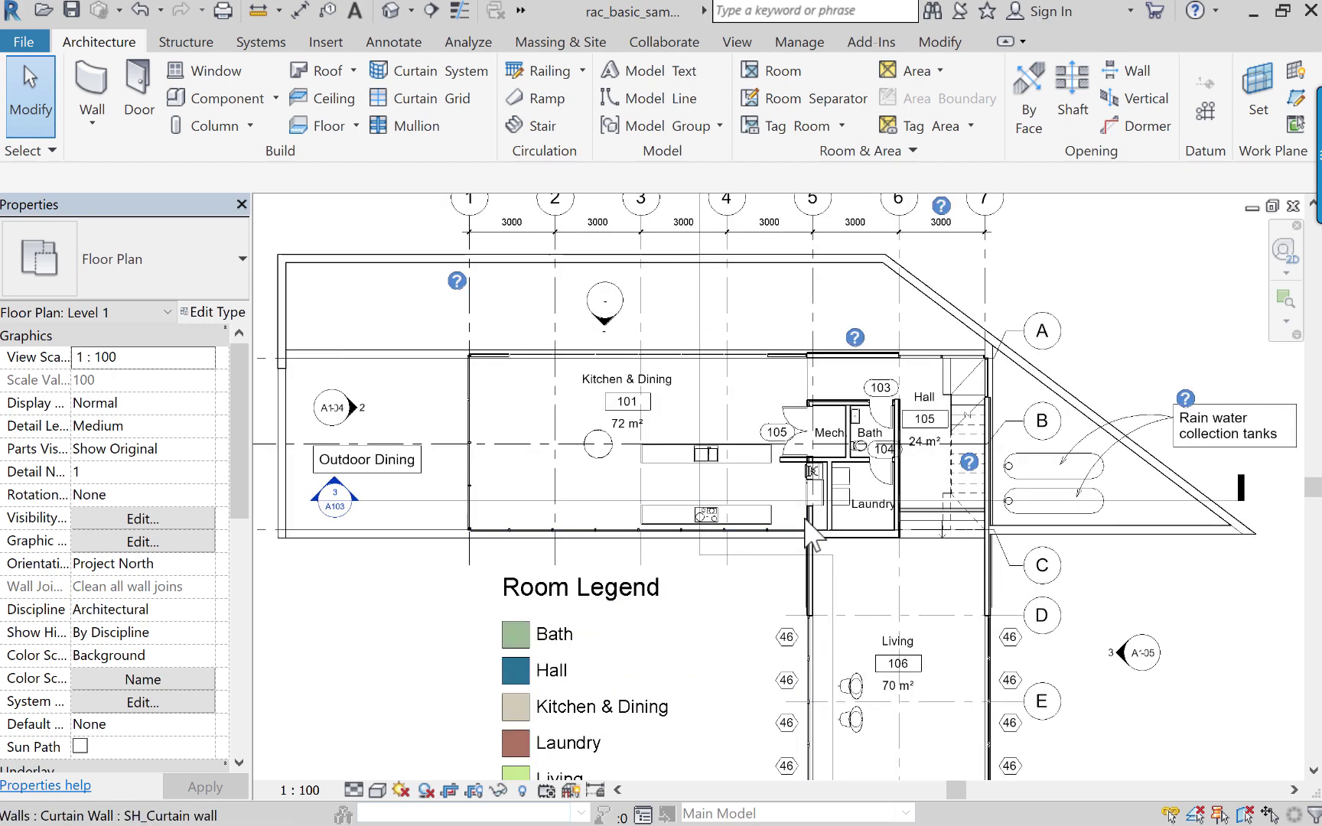
scroll(811, 532, up, 3)
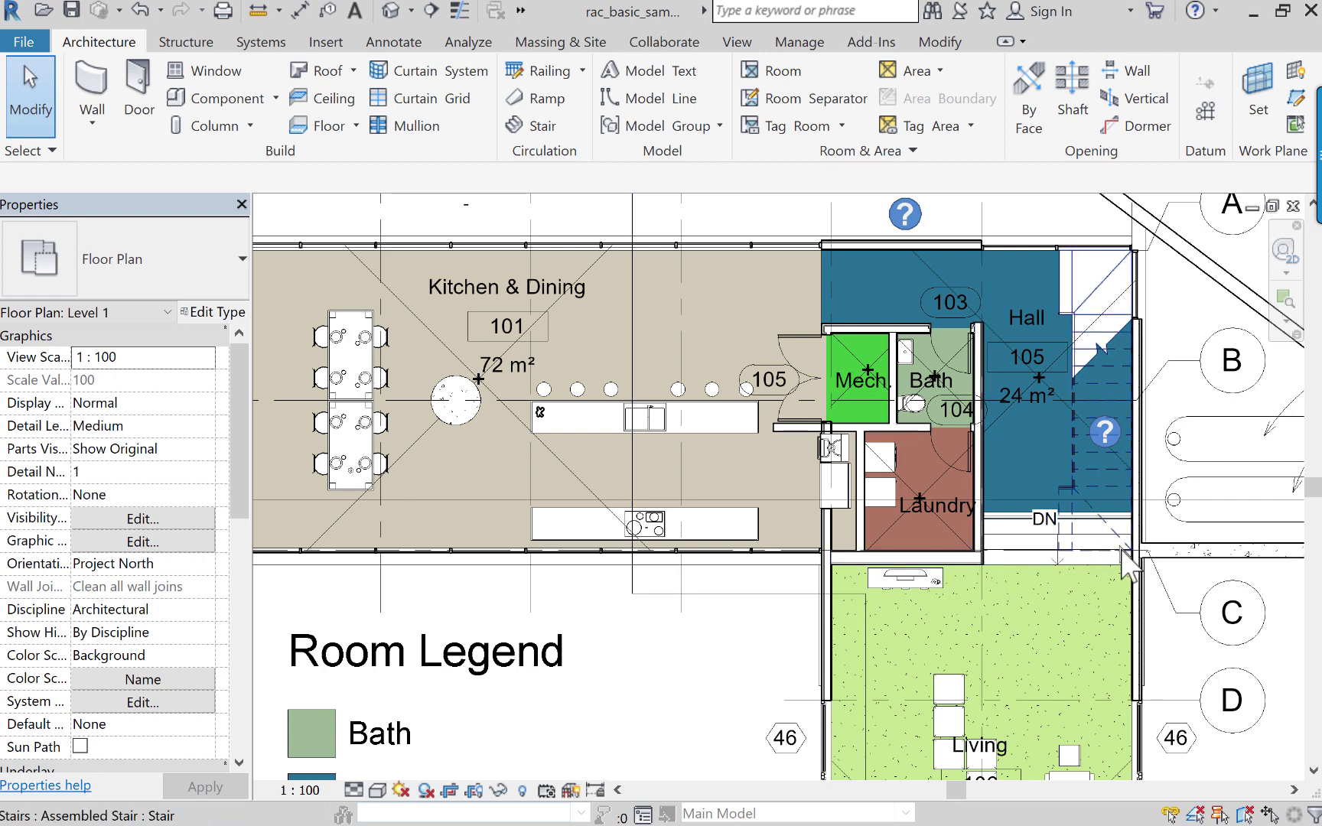
scroll(943, 513, up, 3)
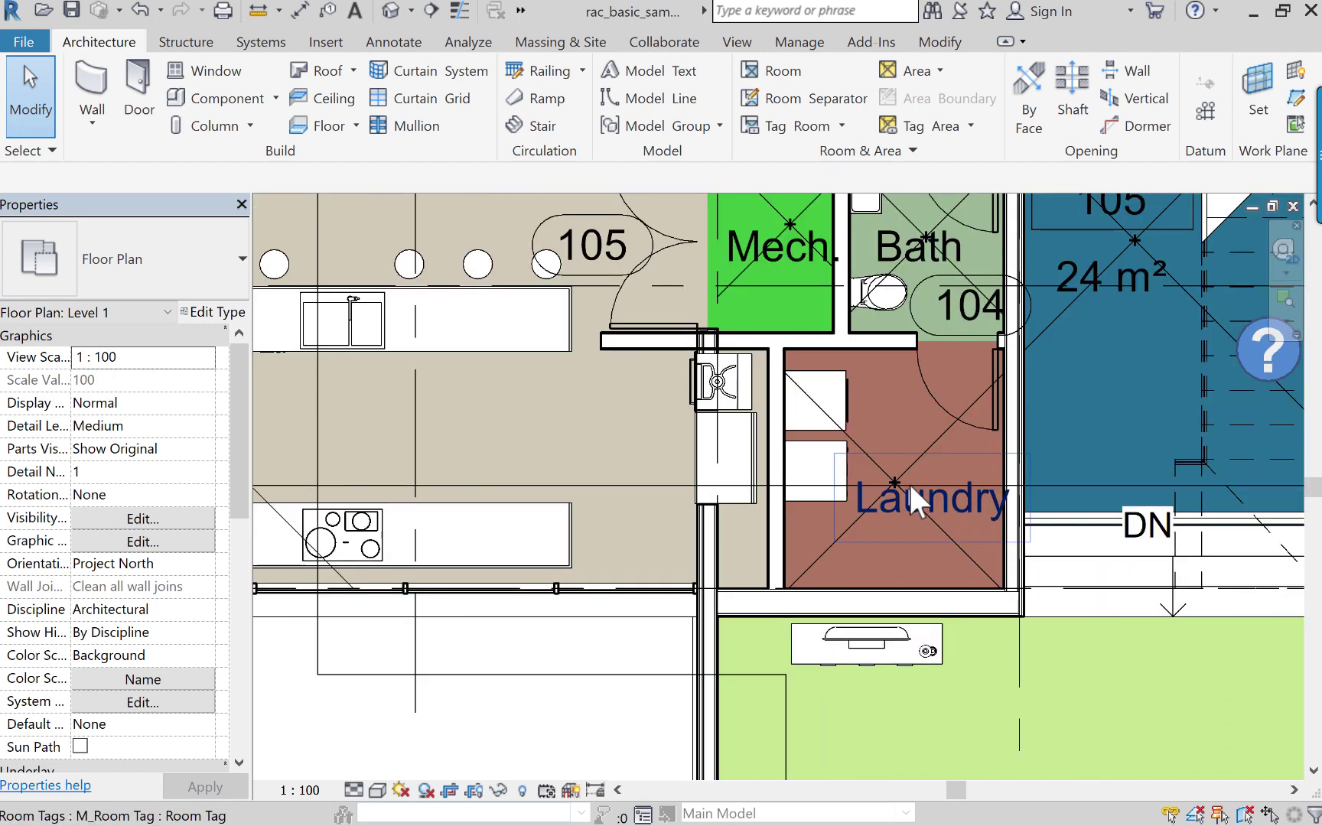
click(999, 607)
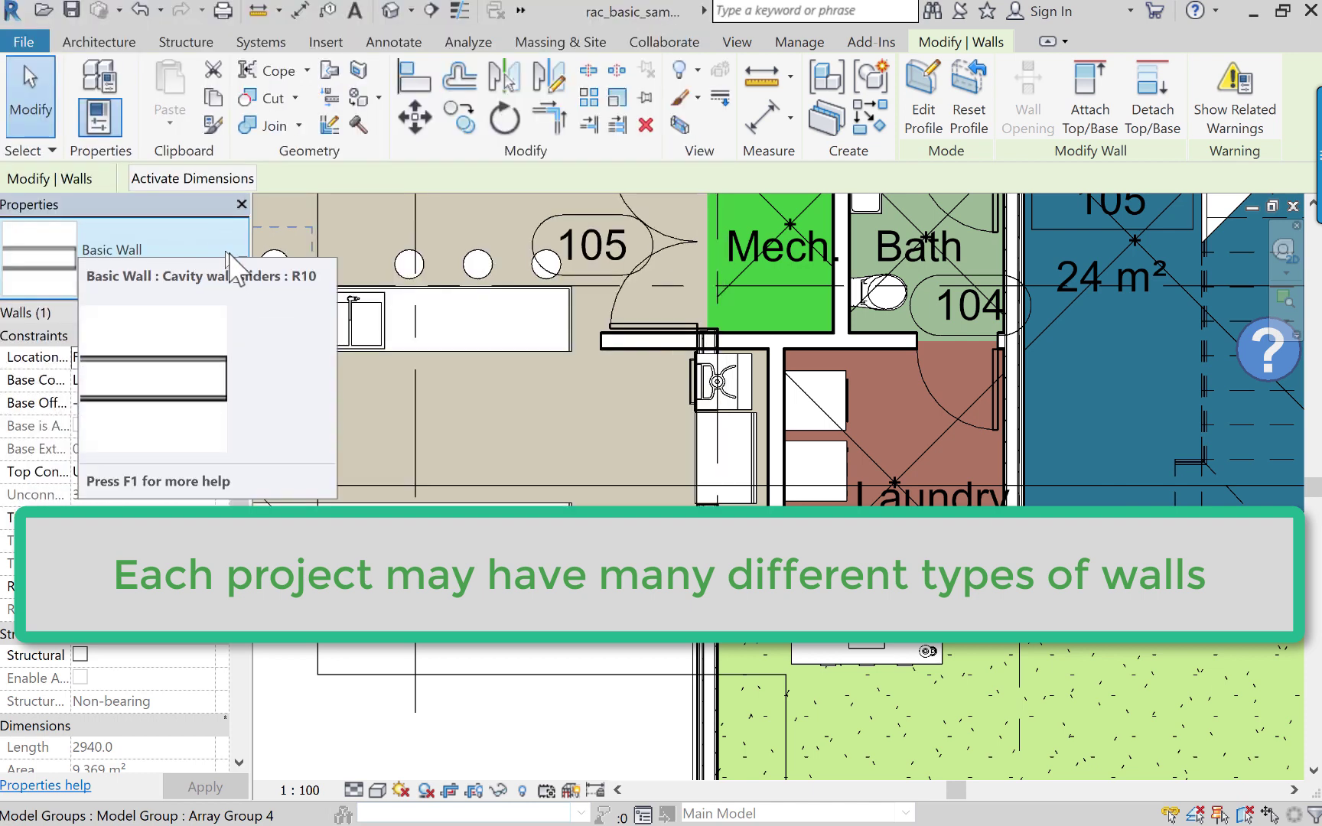
click(244, 259)
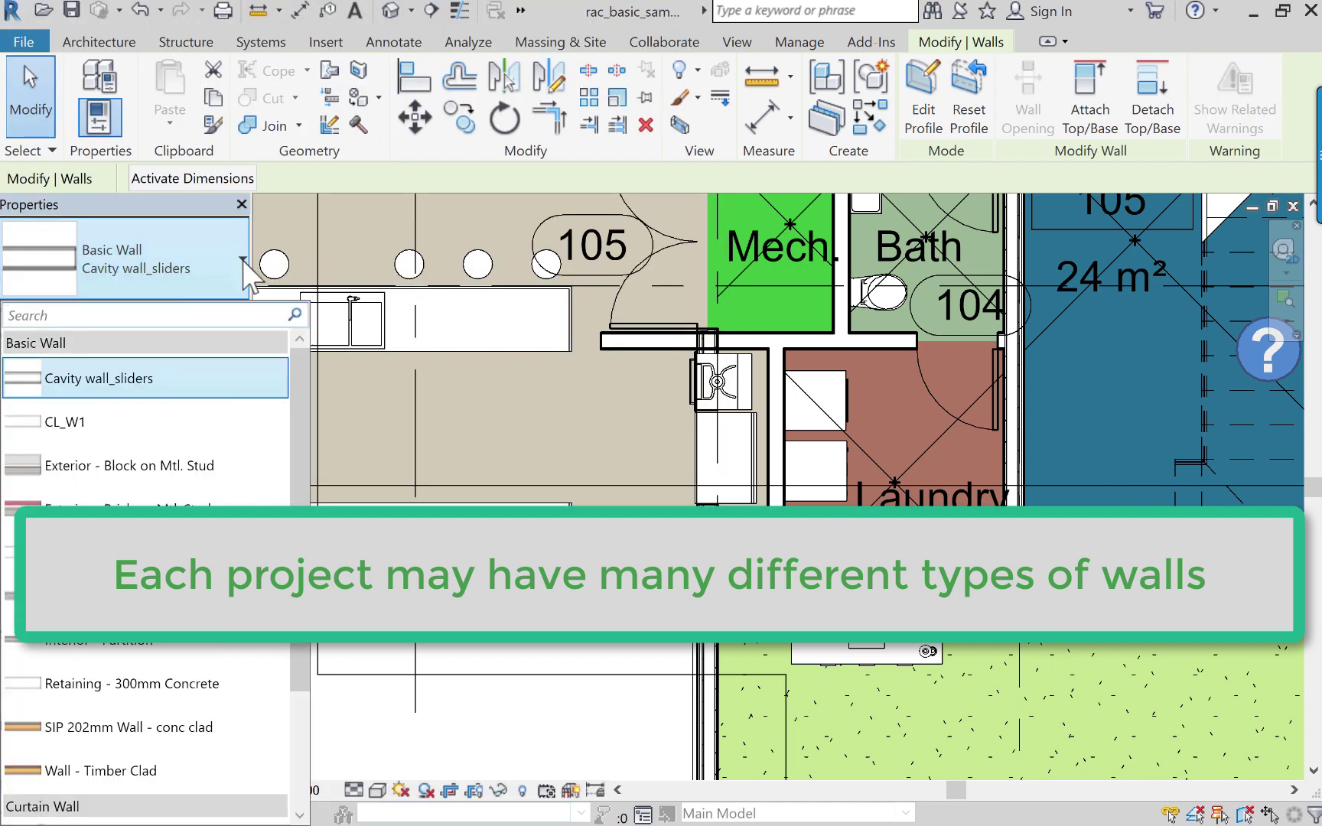
scroll(306, 489, down, 4)
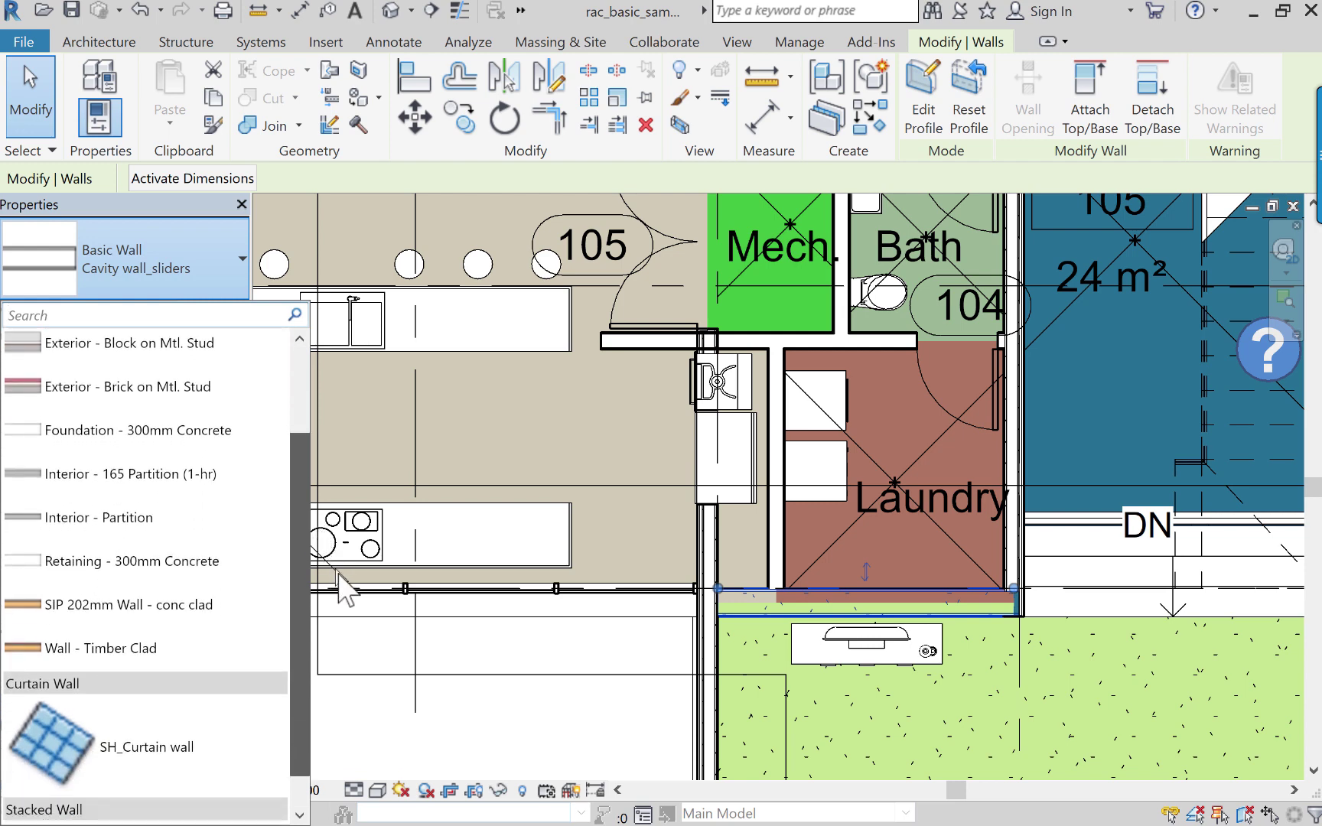
scroll(337, 505, up, 3)
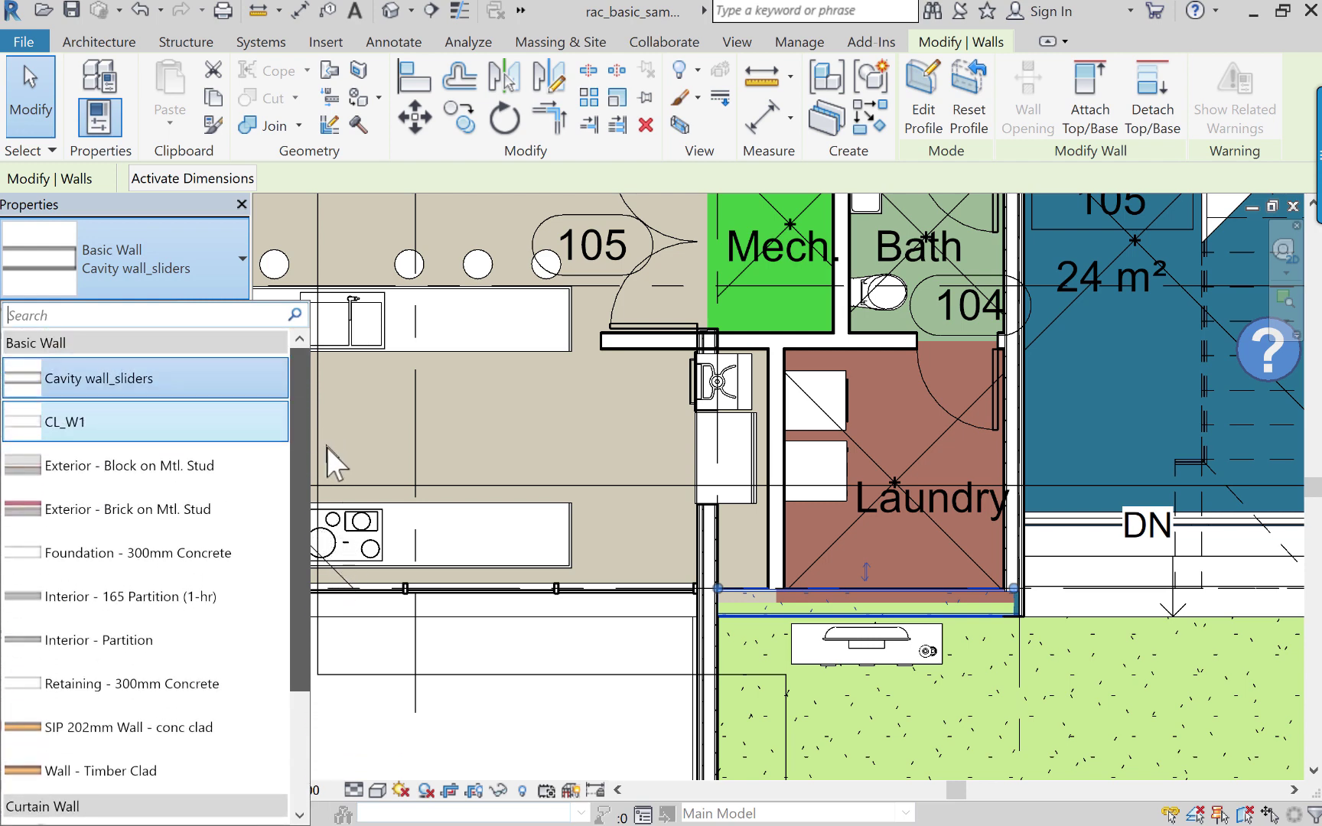
scroll(337, 475, down, 2)
scroll(352, 528, down, 3)
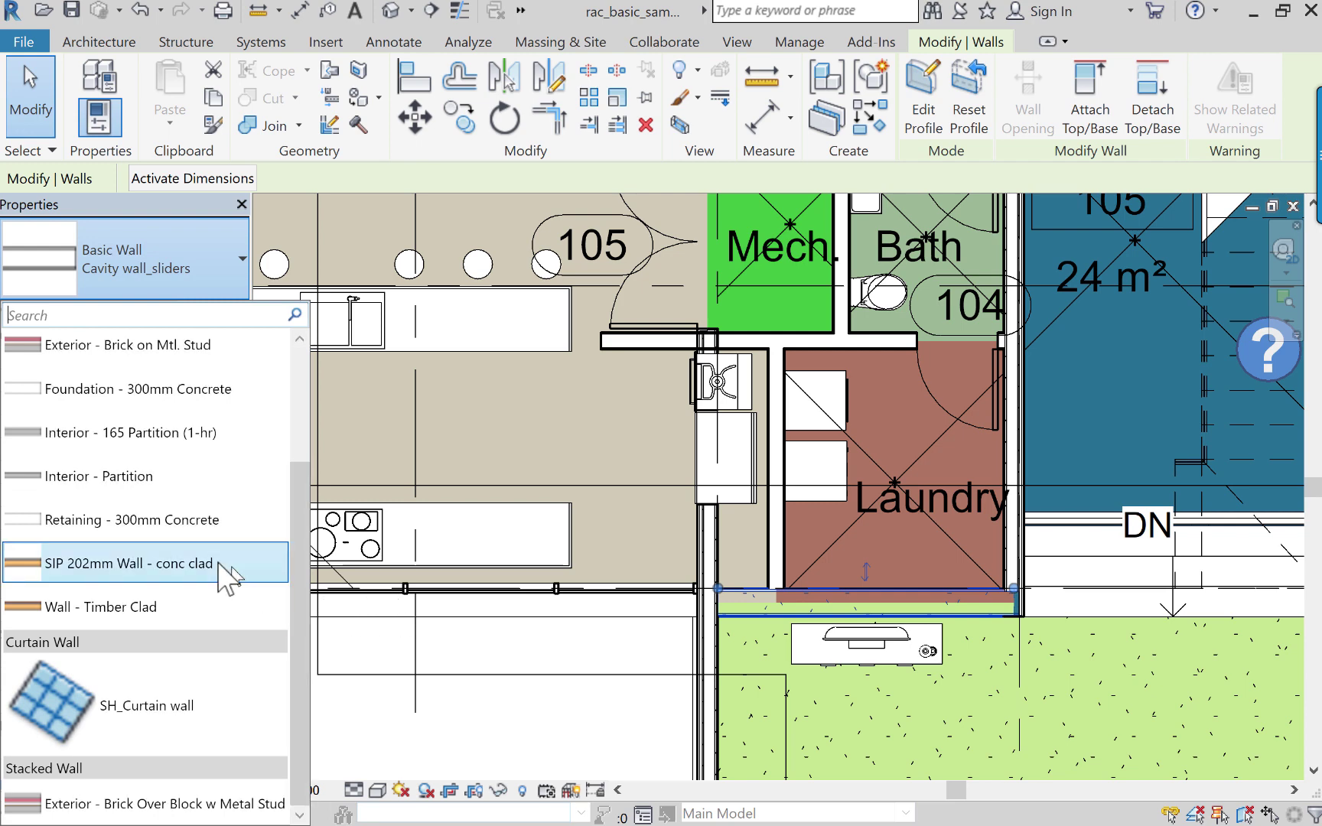
mouse_move(307, 571)
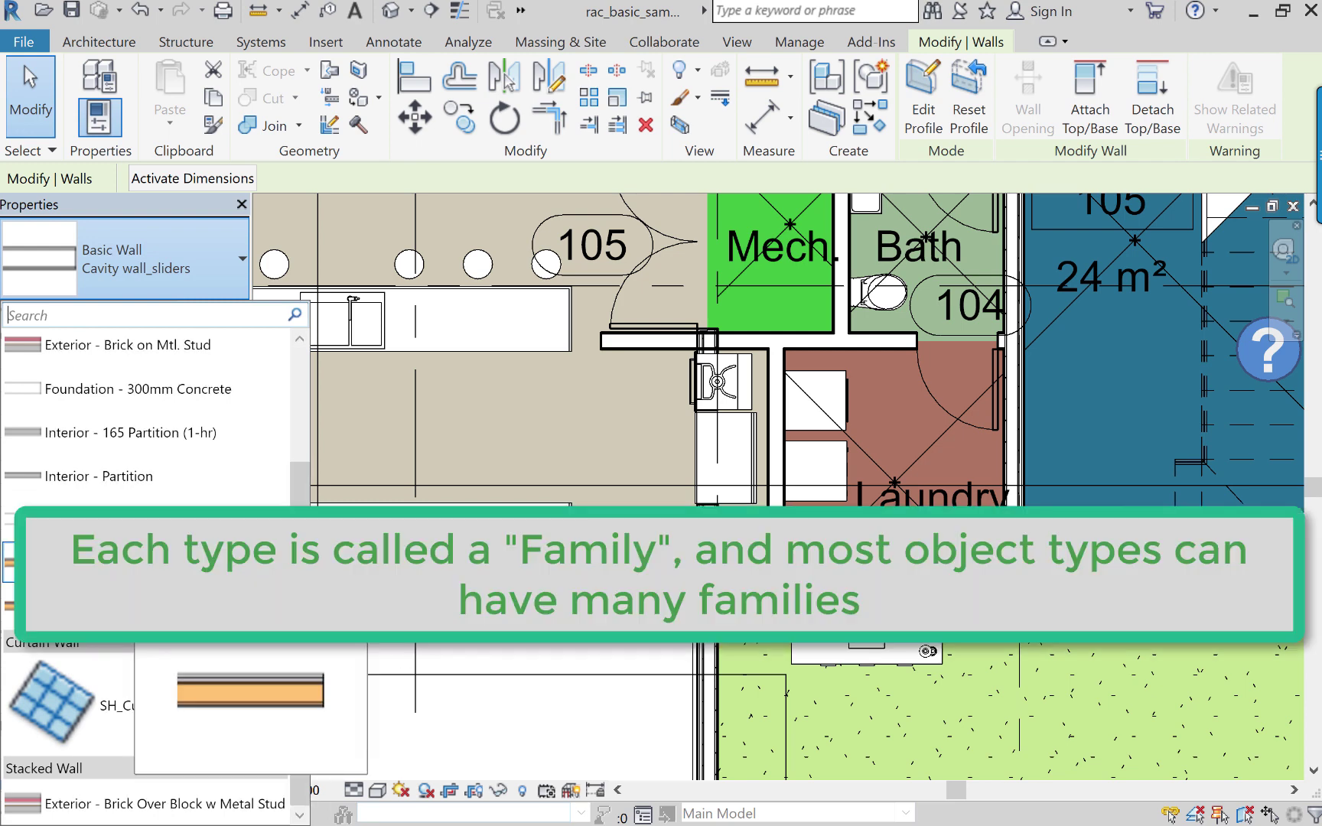
key(Escape)
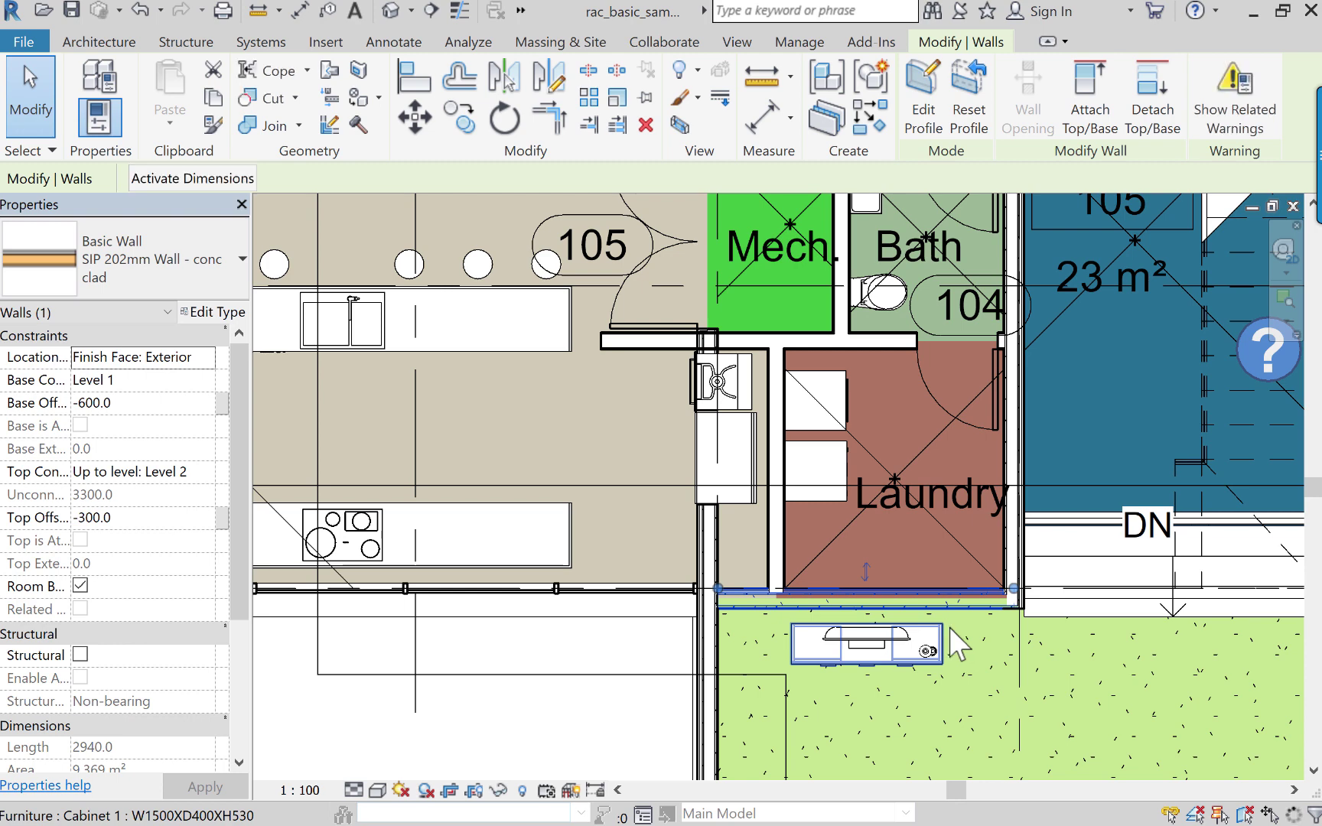
Step: Change the type of the selected Laundry wall to Exterior - Block on Mtl. Stud
scroll(949, 628, up, 2)
scroll(956, 645, up, 1)
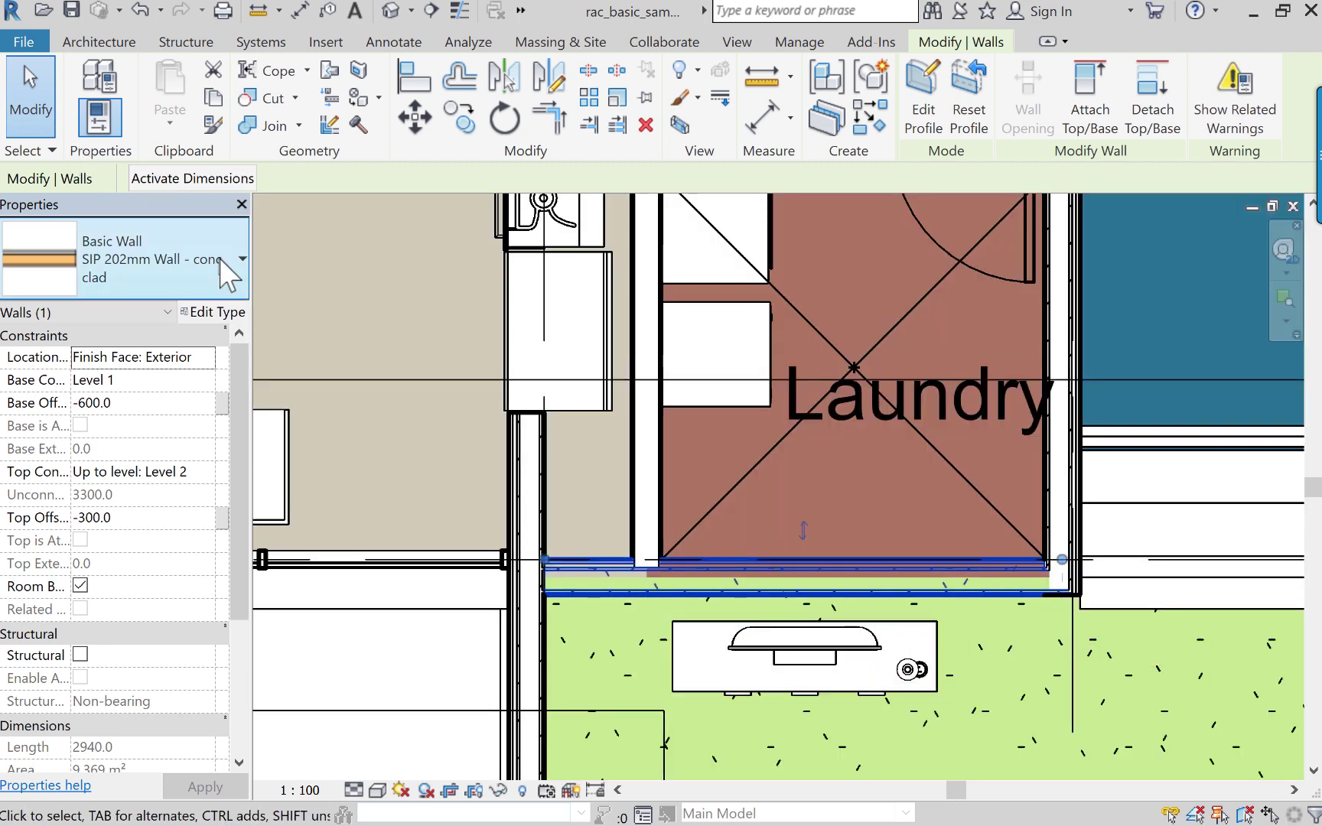
click(241, 261)
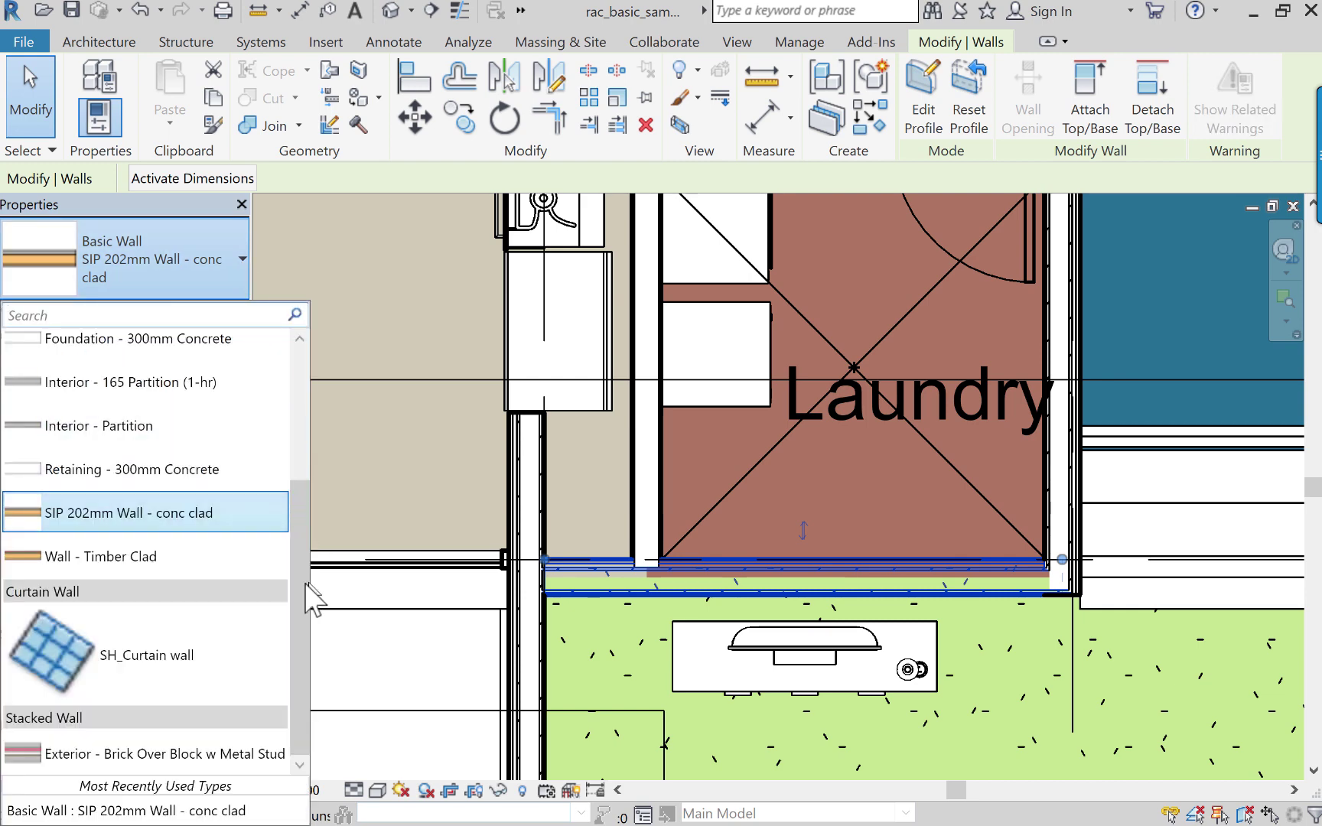
drag(300, 594, 287, 443)
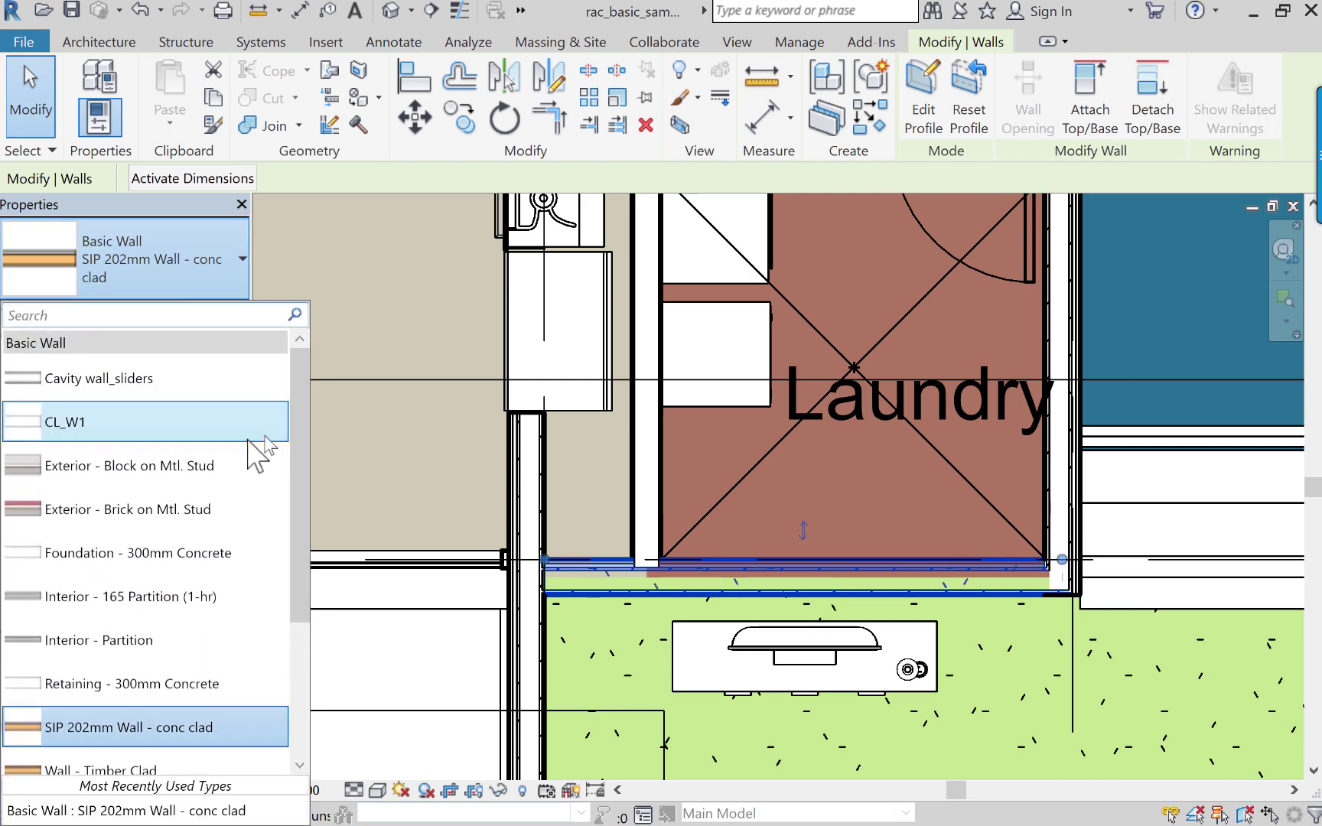
click(157, 472)
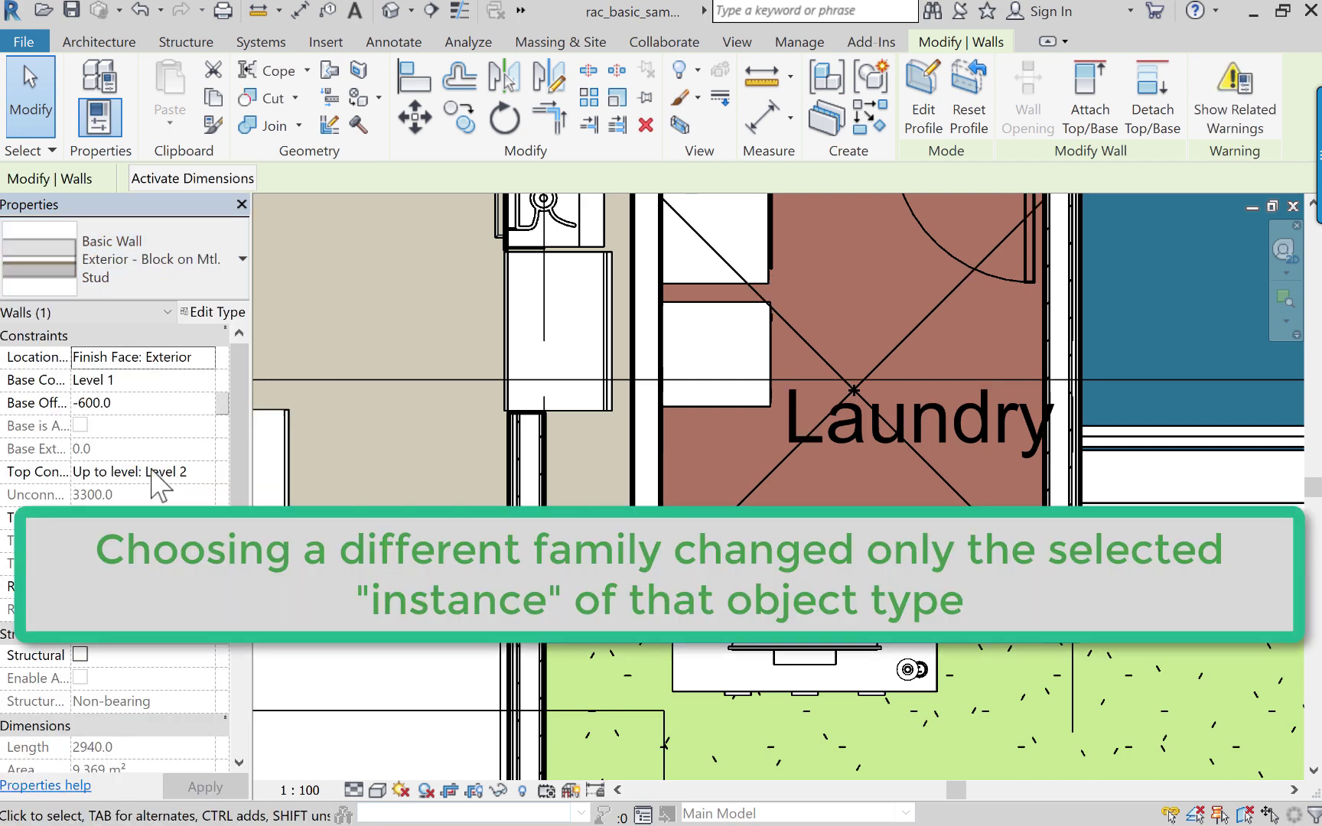
Step: Clear the wall selection and set the Level 1 floor plan's detail level to Coarse
click(410, 664)
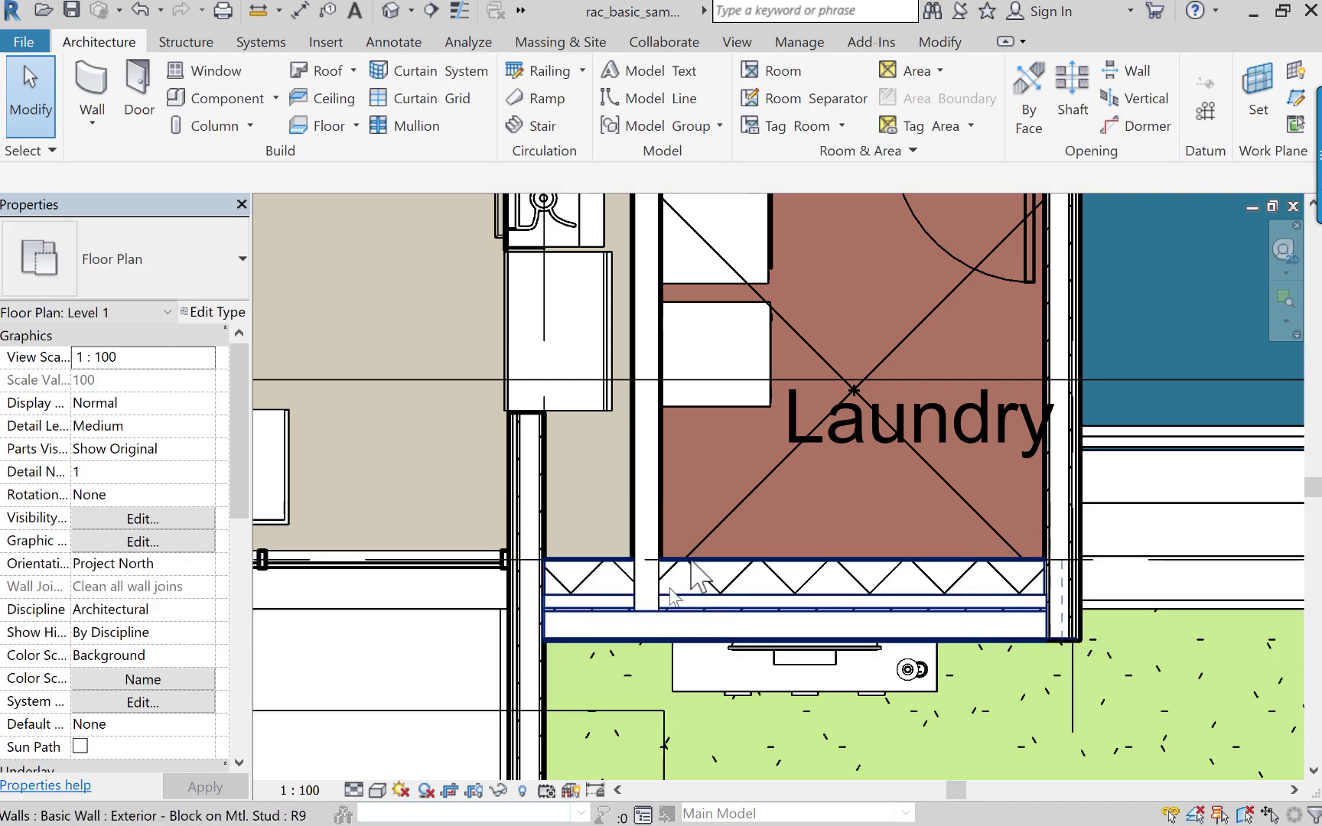
click(354, 790)
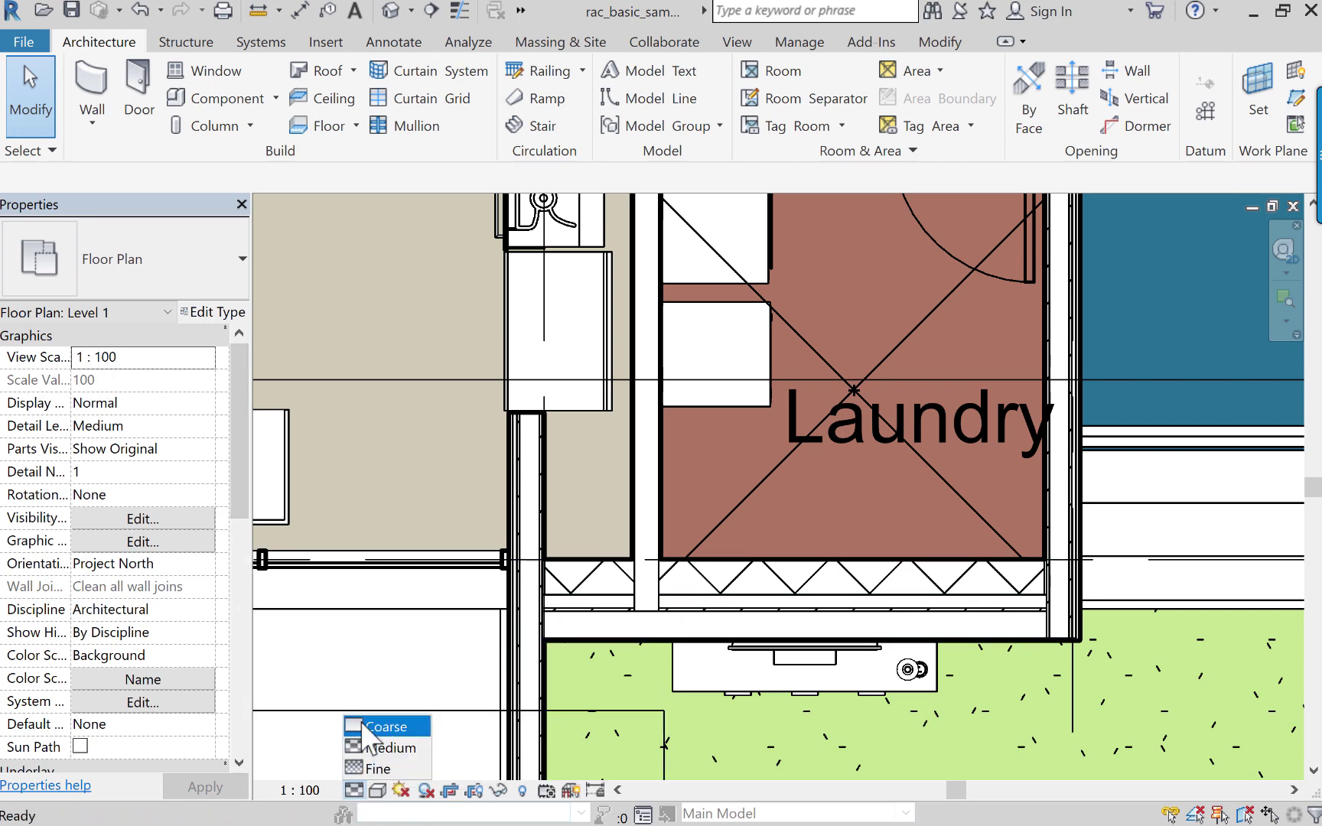
click(362, 726)
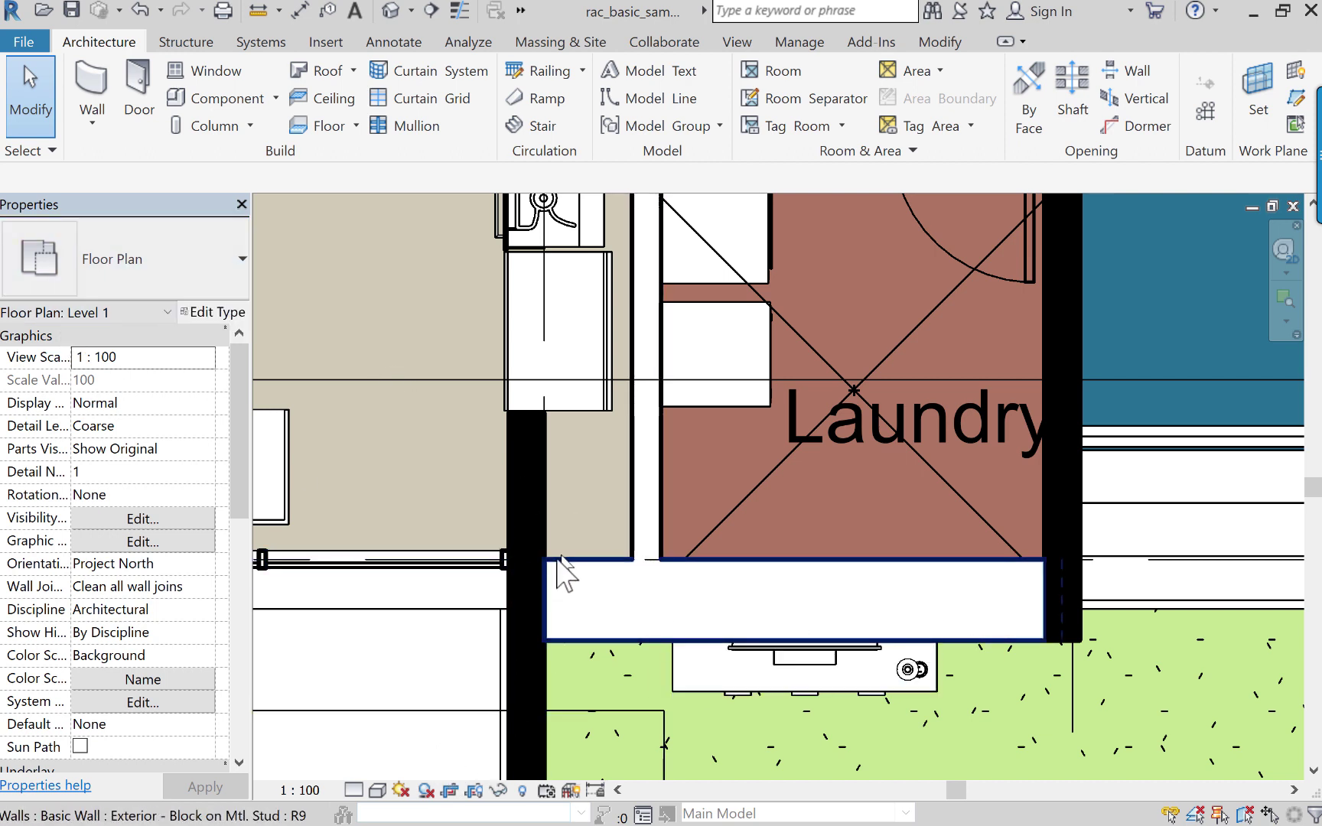
Step: Select the interior partition between the Laundry and the kitchen and review the available wall types without choosing another
click(637, 532)
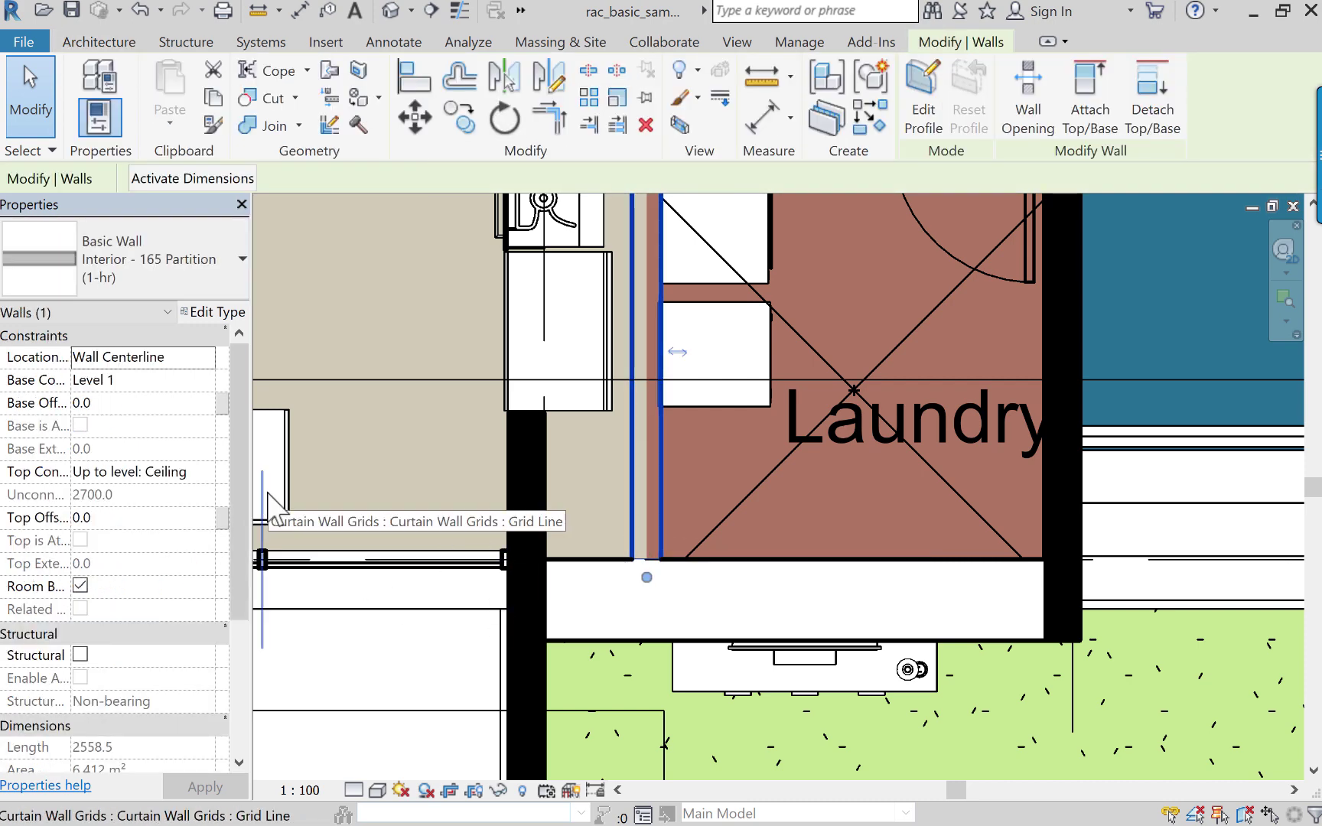
click(242, 258)
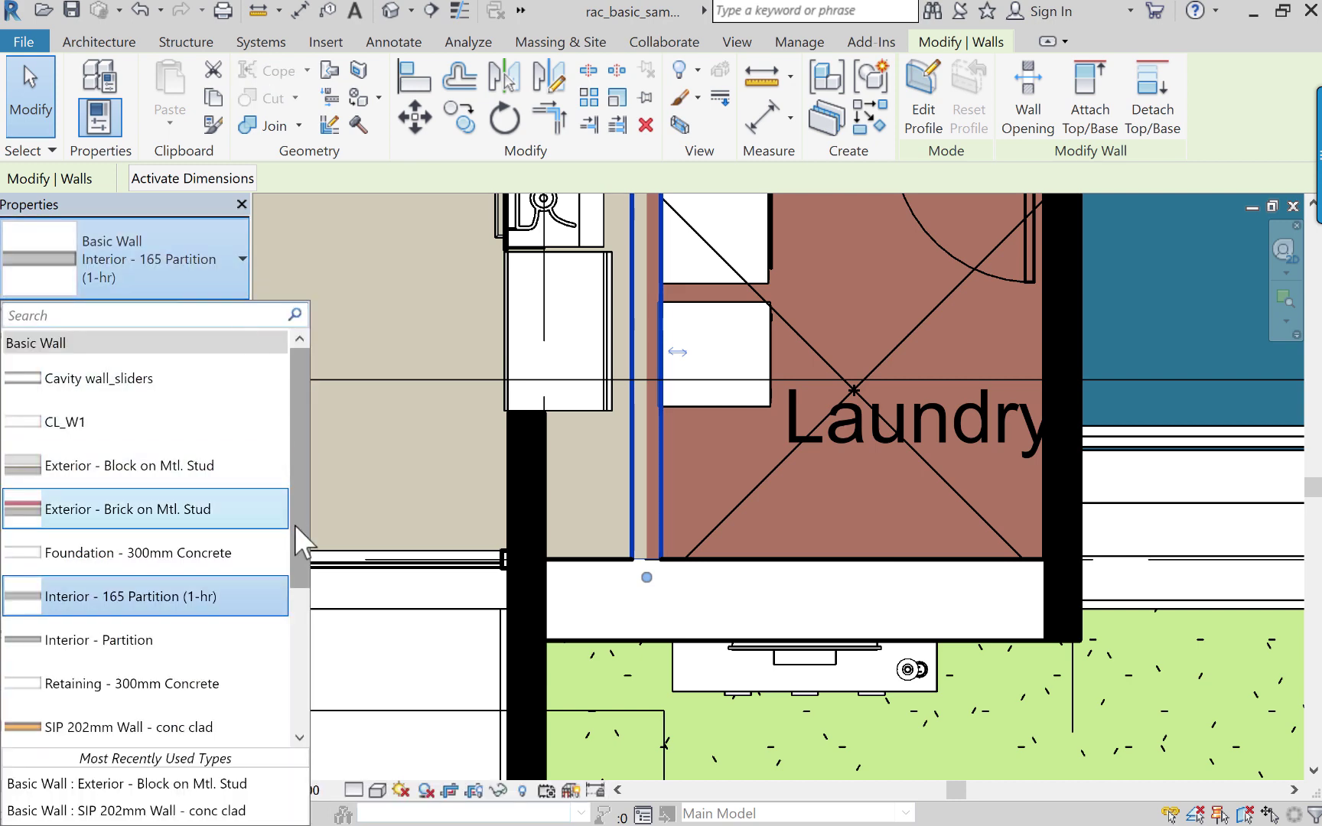
drag(300, 531, 300, 500)
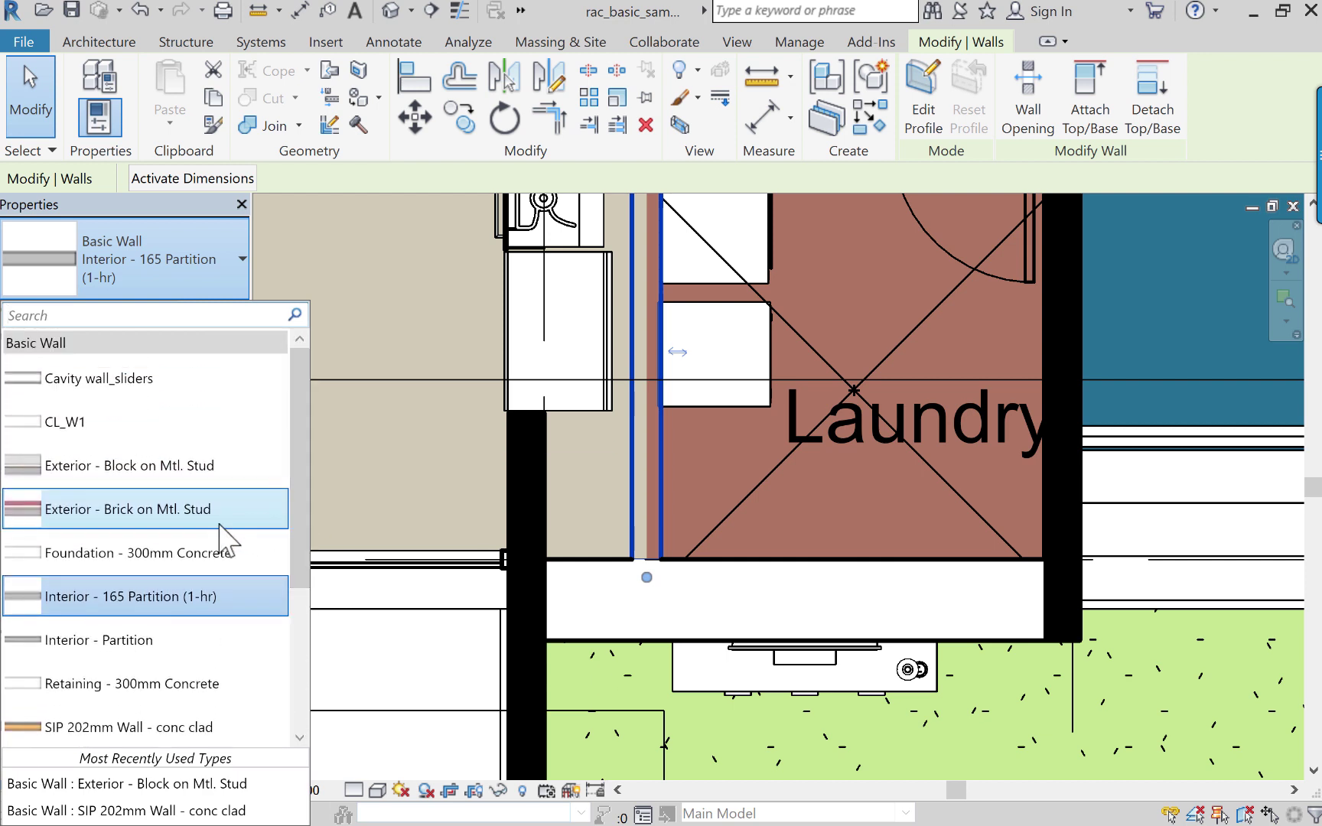
click(207, 254)
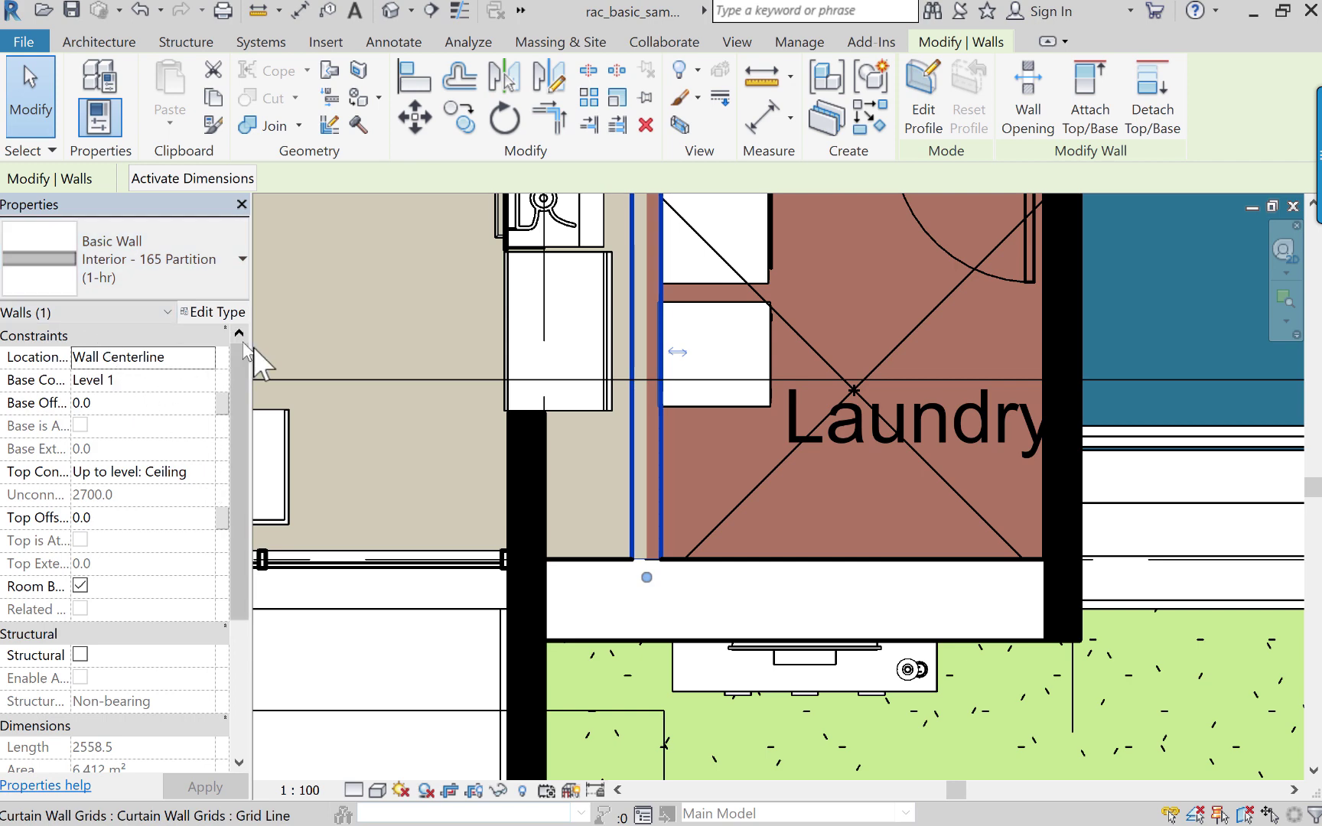
click(618, 471)
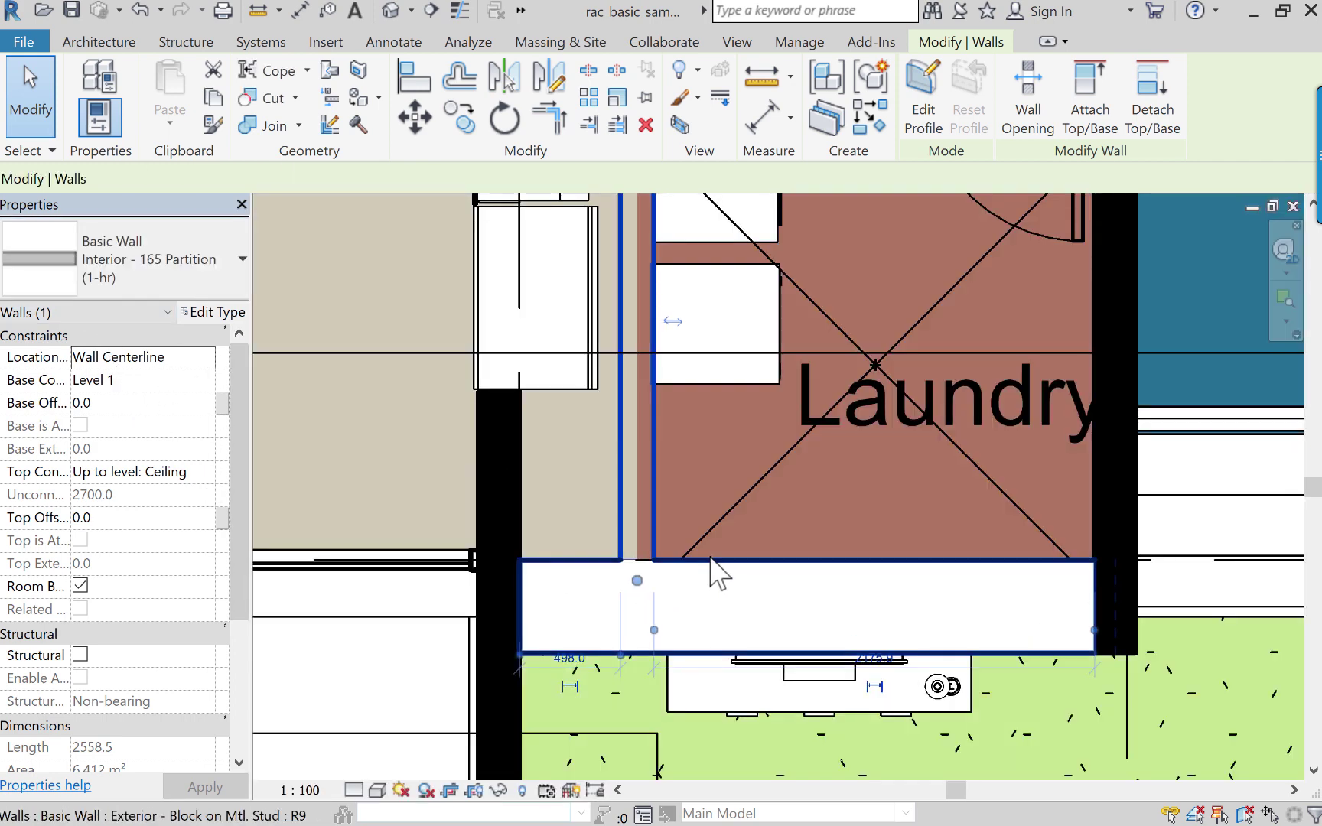
Step: Select the cabinet below the Laundry, and open the Laundry room tag's name for editing without entering a new name
scroll(712, 566, down, 2)
click(776, 648)
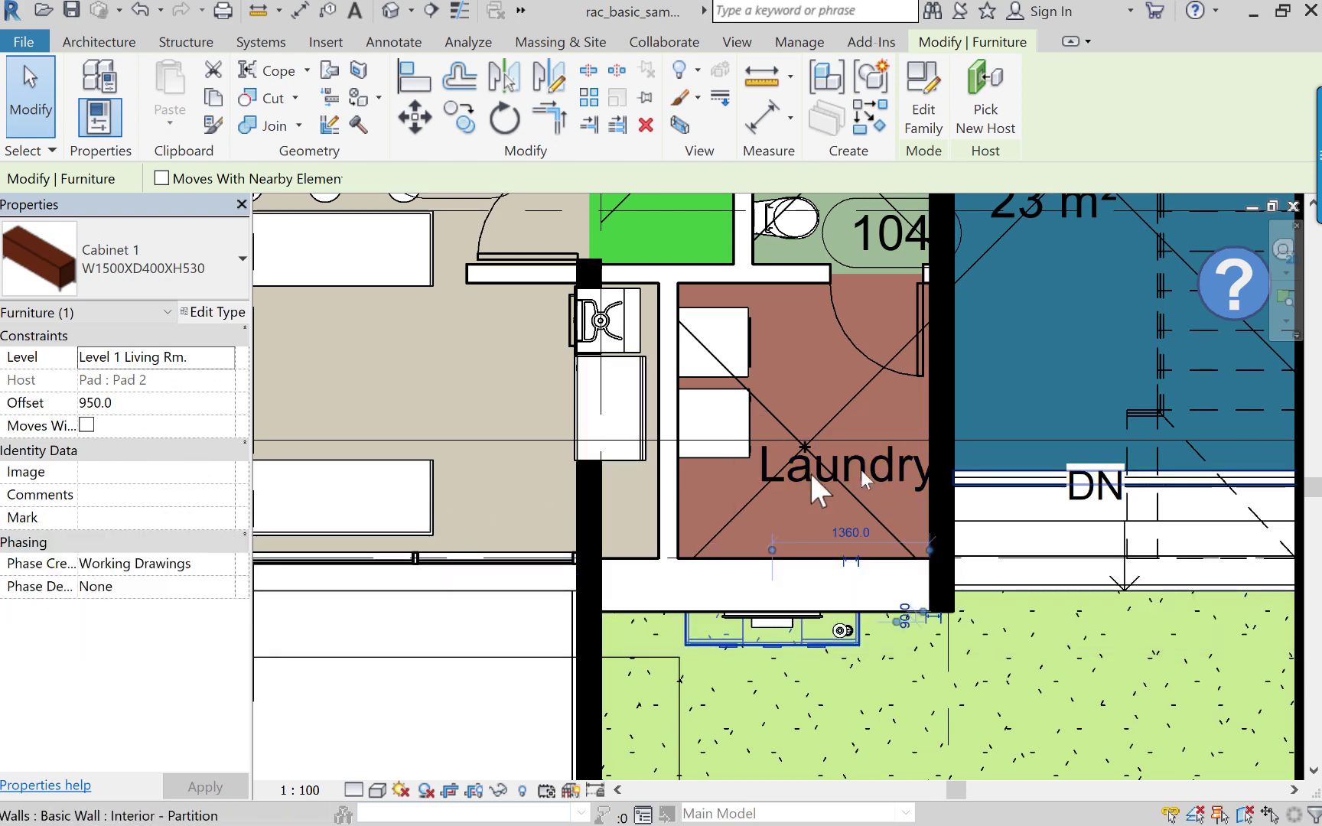
click(797, 465)
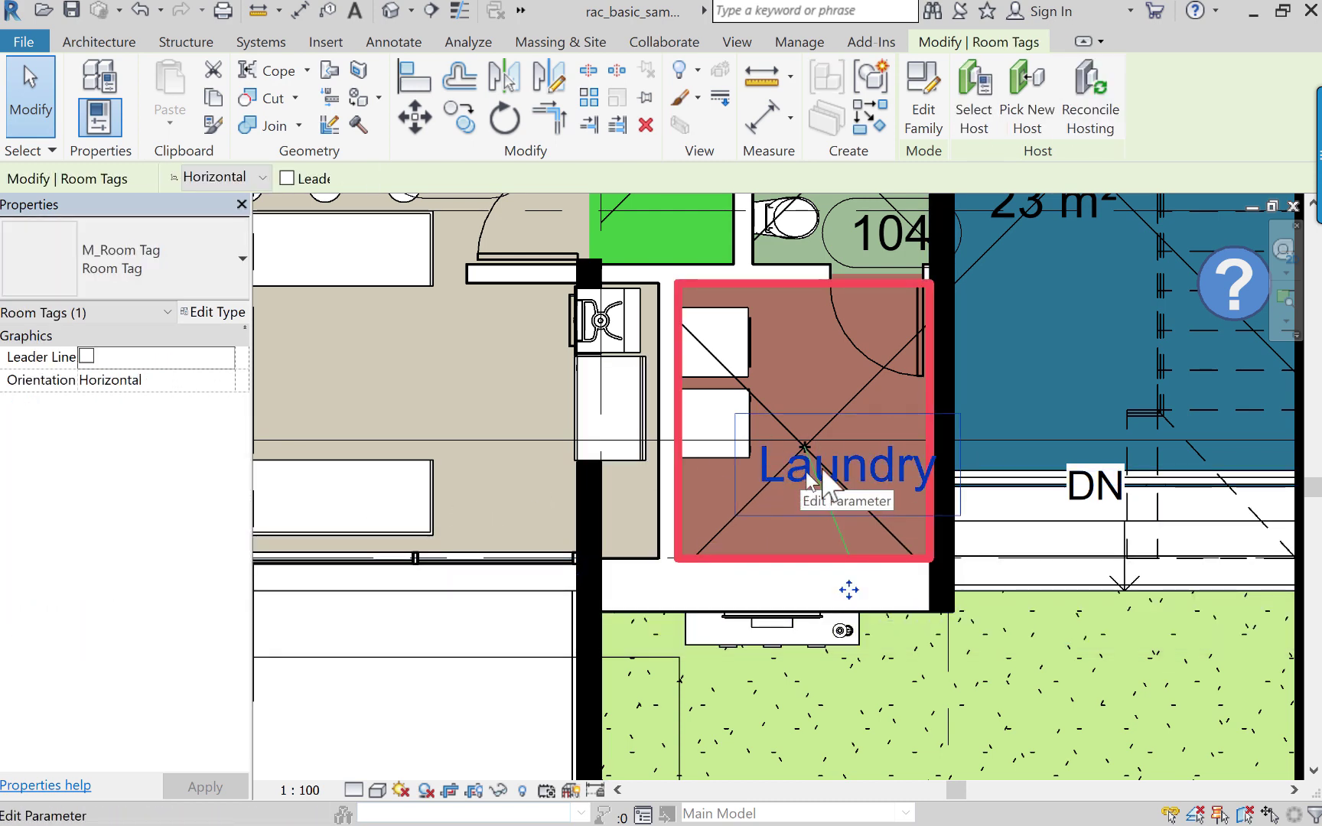
click(868, 471)
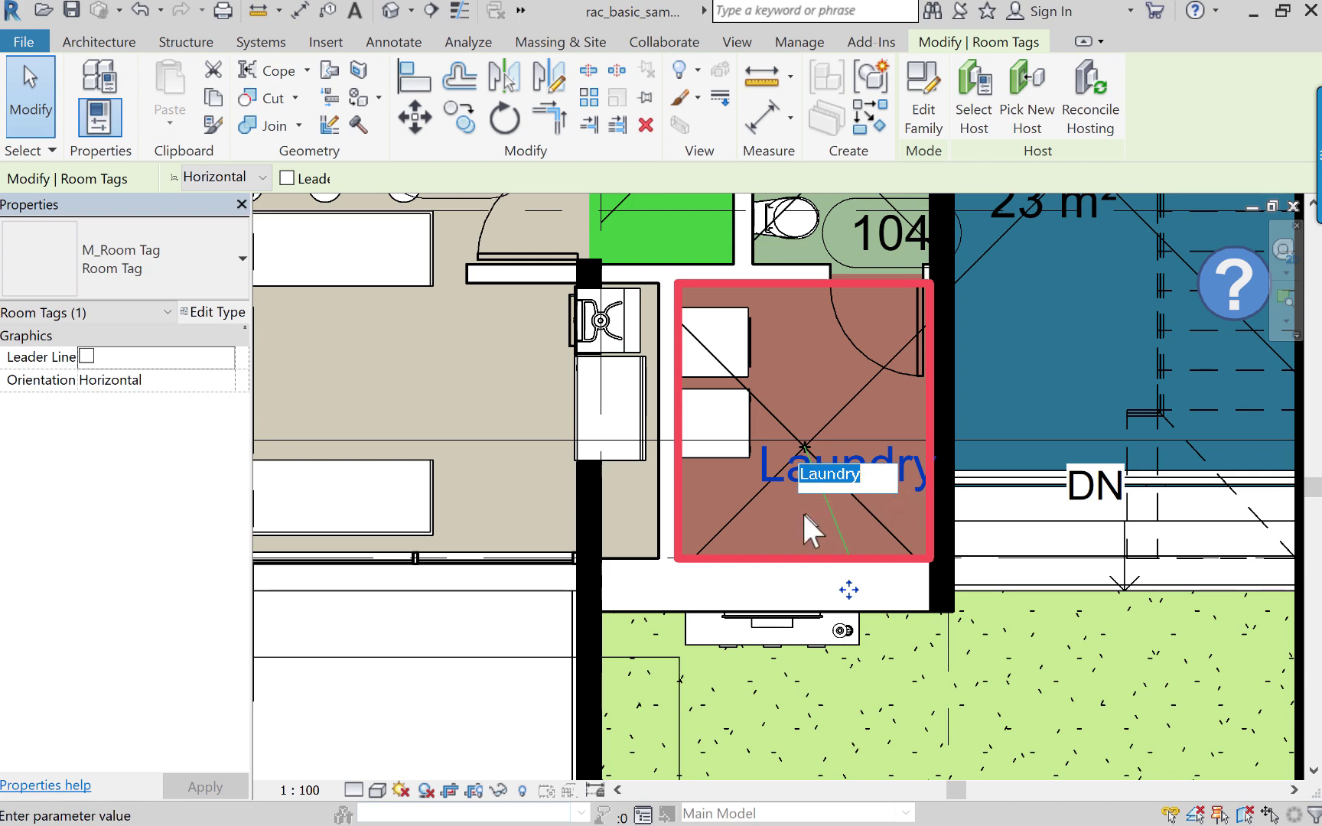
key(Return)
Step: Inspect the properties of a window tag beside the Living room and of the lower lounge chair, and clear the selection
scroll(551, 422, down, 3)
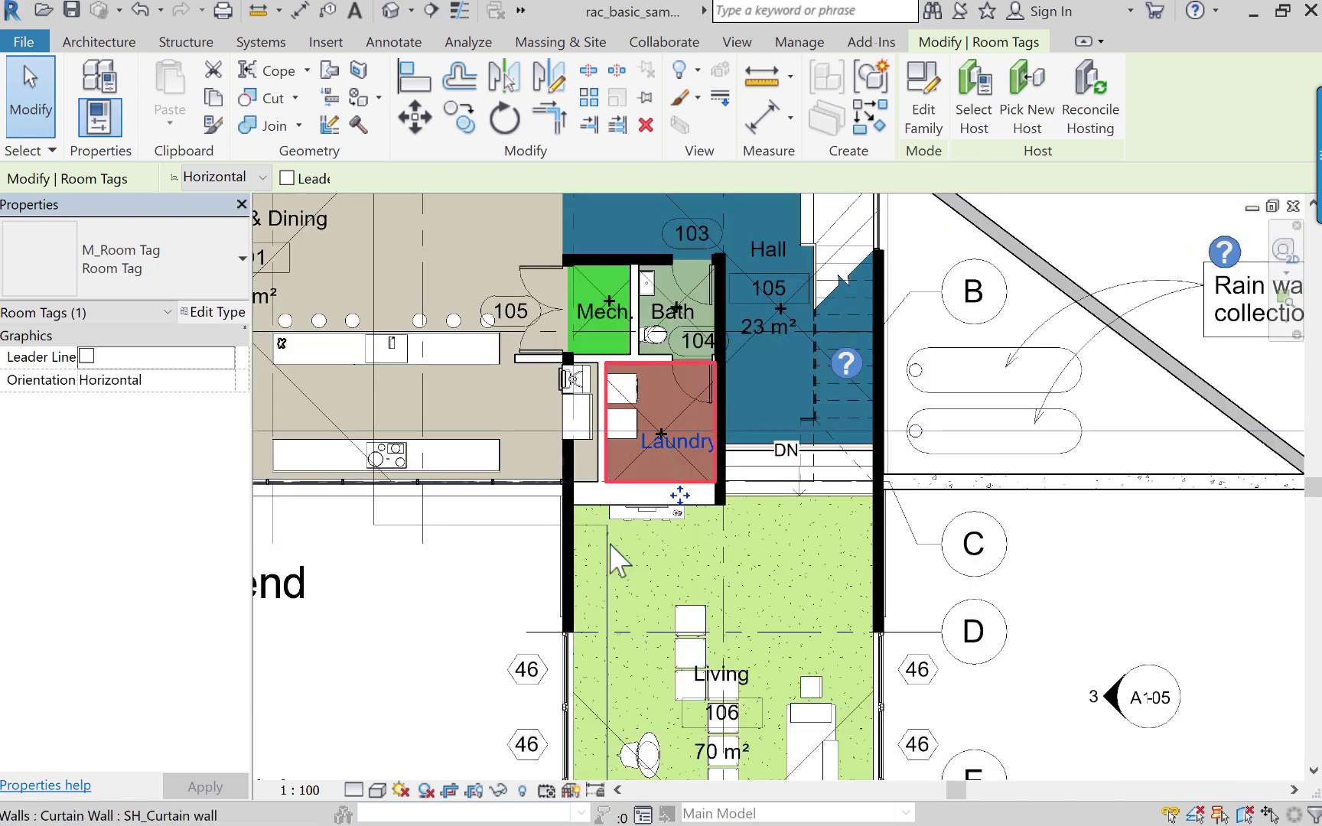
click(919, 675)
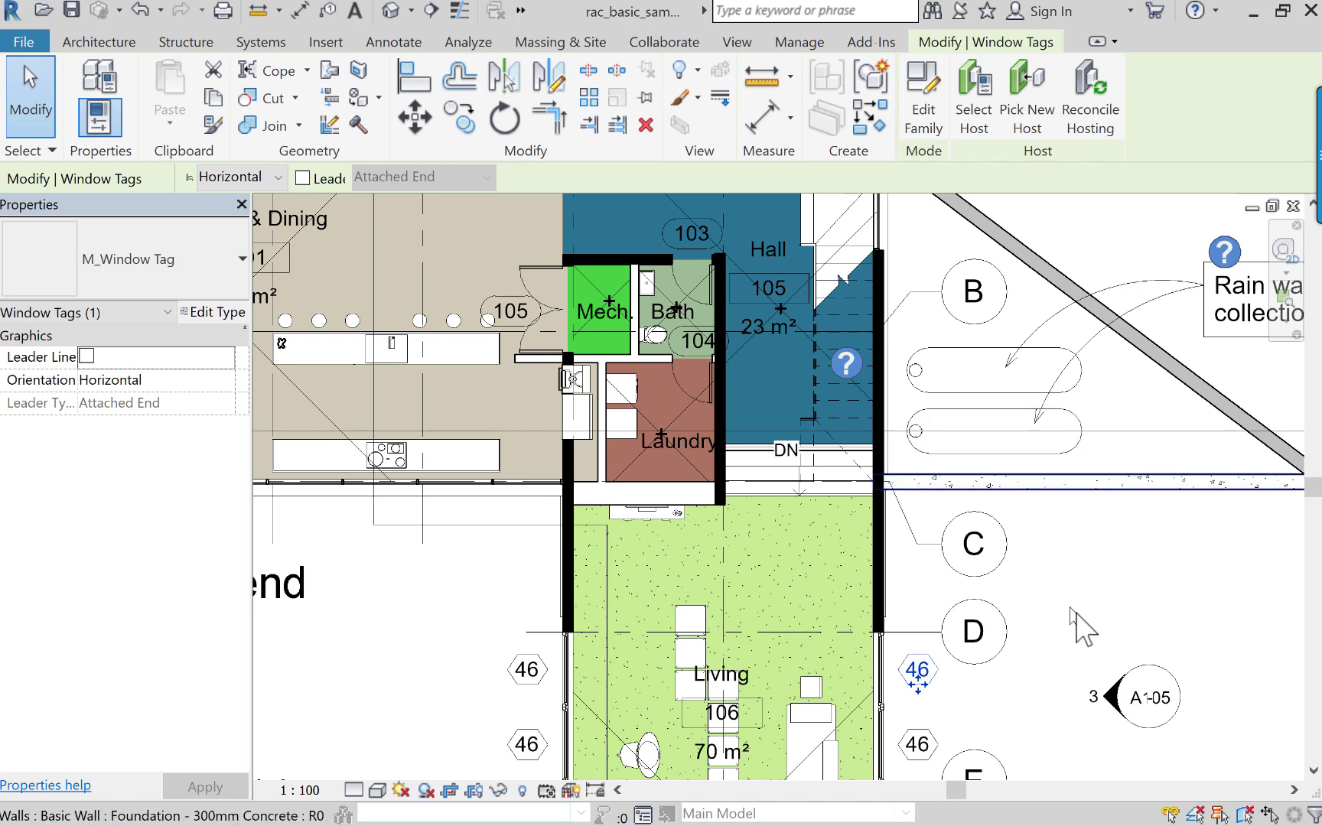
middle_drag(1080, 624, 982, 463)
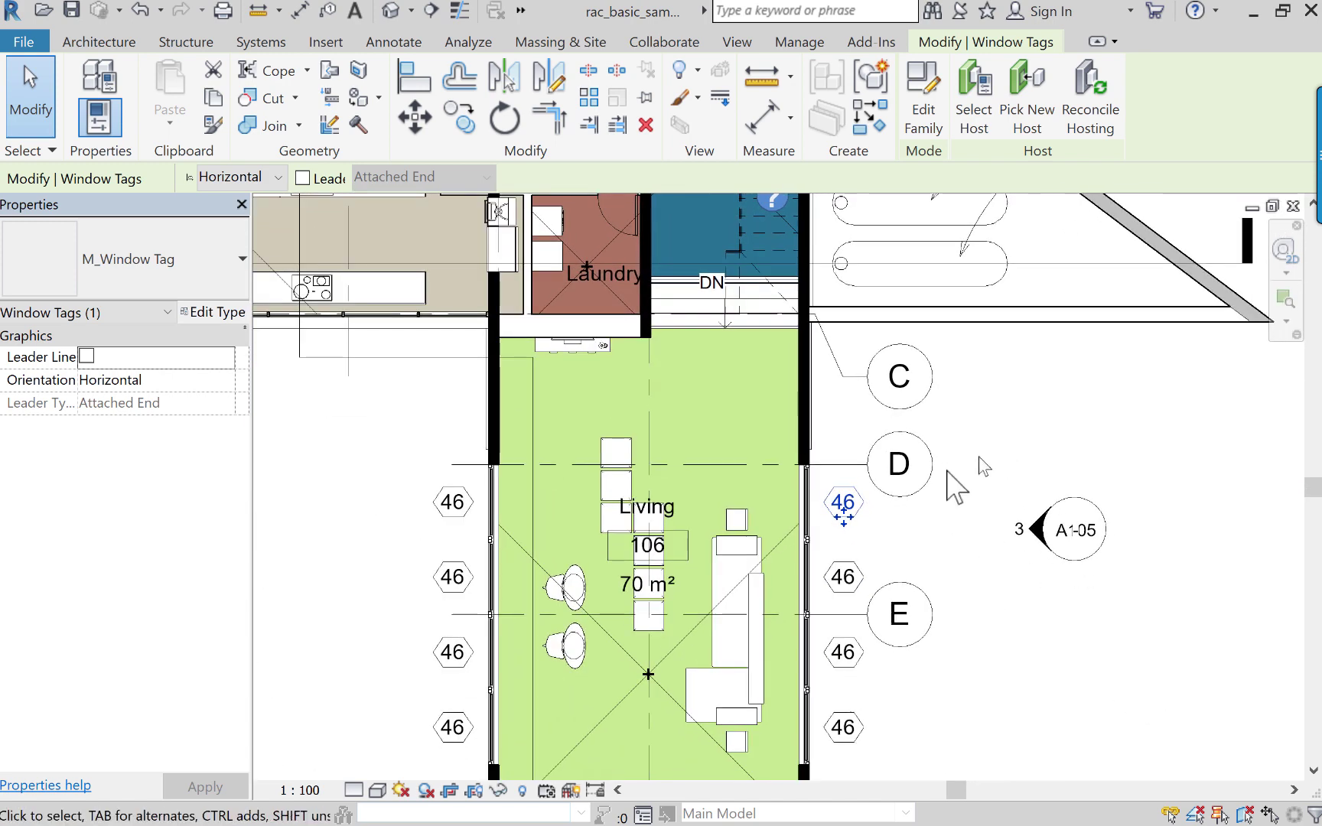
click(574, 664)
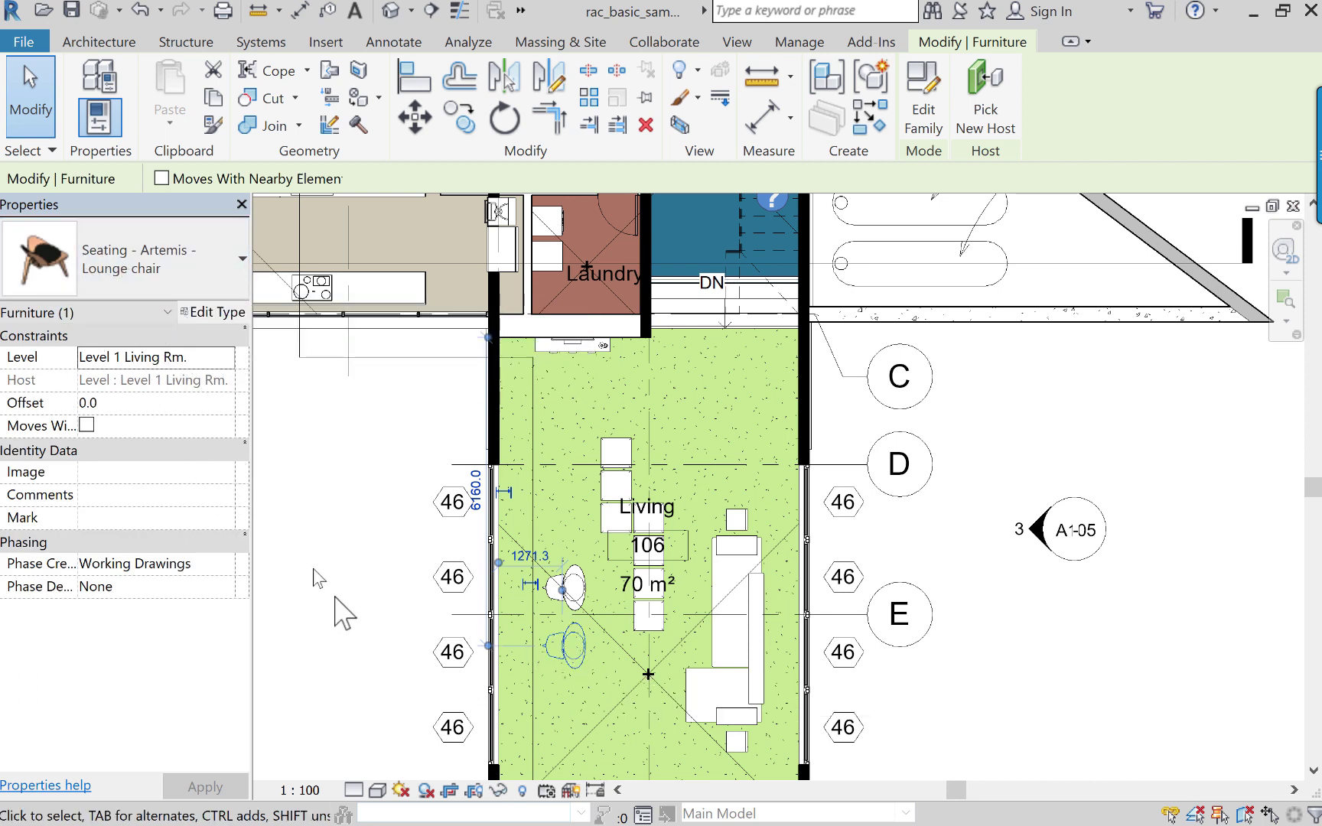
scroll(419, 626, down, 3)
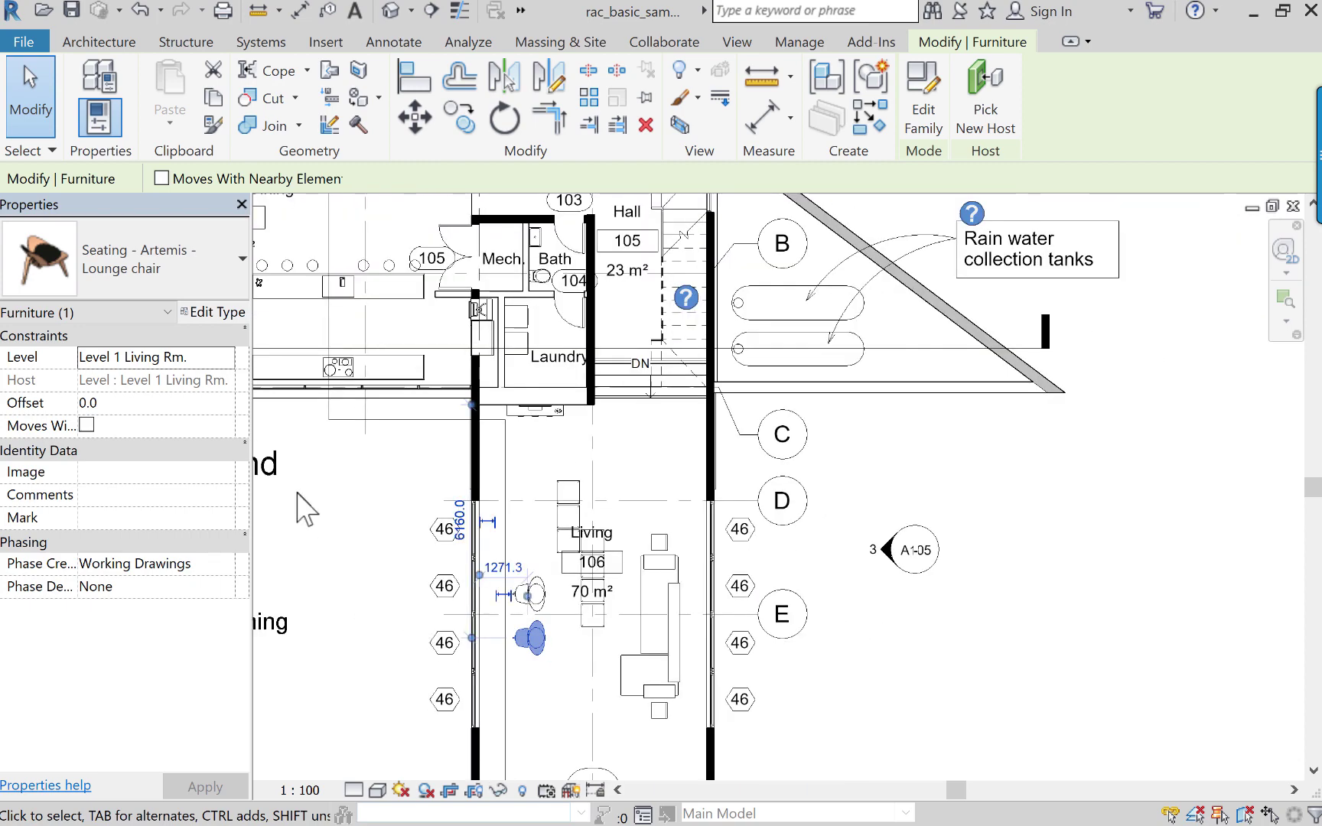
click(348, 531)
Step: Select the round concrete column in Kitchen & Dining, review its base offset, top level and top offset, and clear the selection
mouse_move(551, 624)
middle_down()
mouse_move(797, 717)
mouse_move(734, 696)
middle_up()
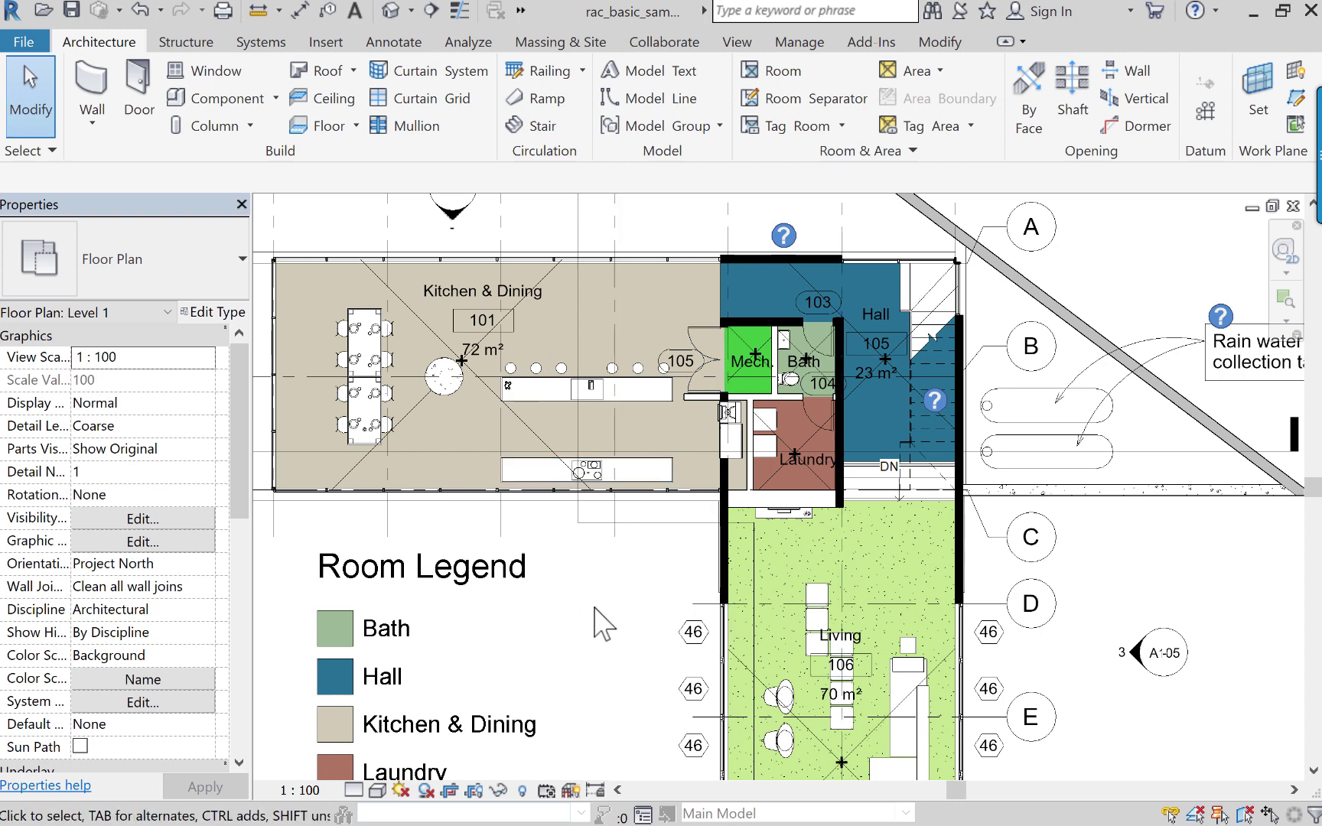
scroll(603, 624, down, 2)
scroll(563, 669, down, 1)
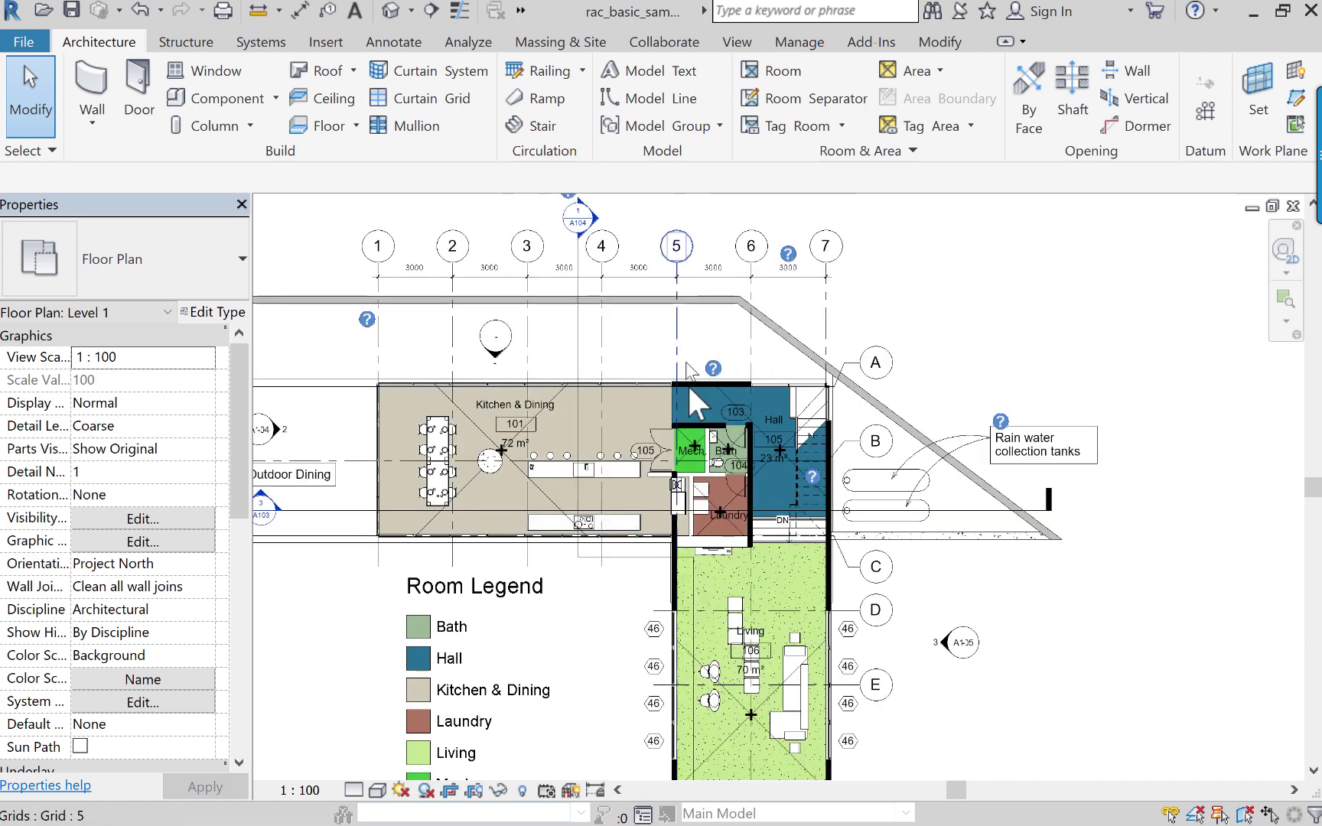
click(489, 464)
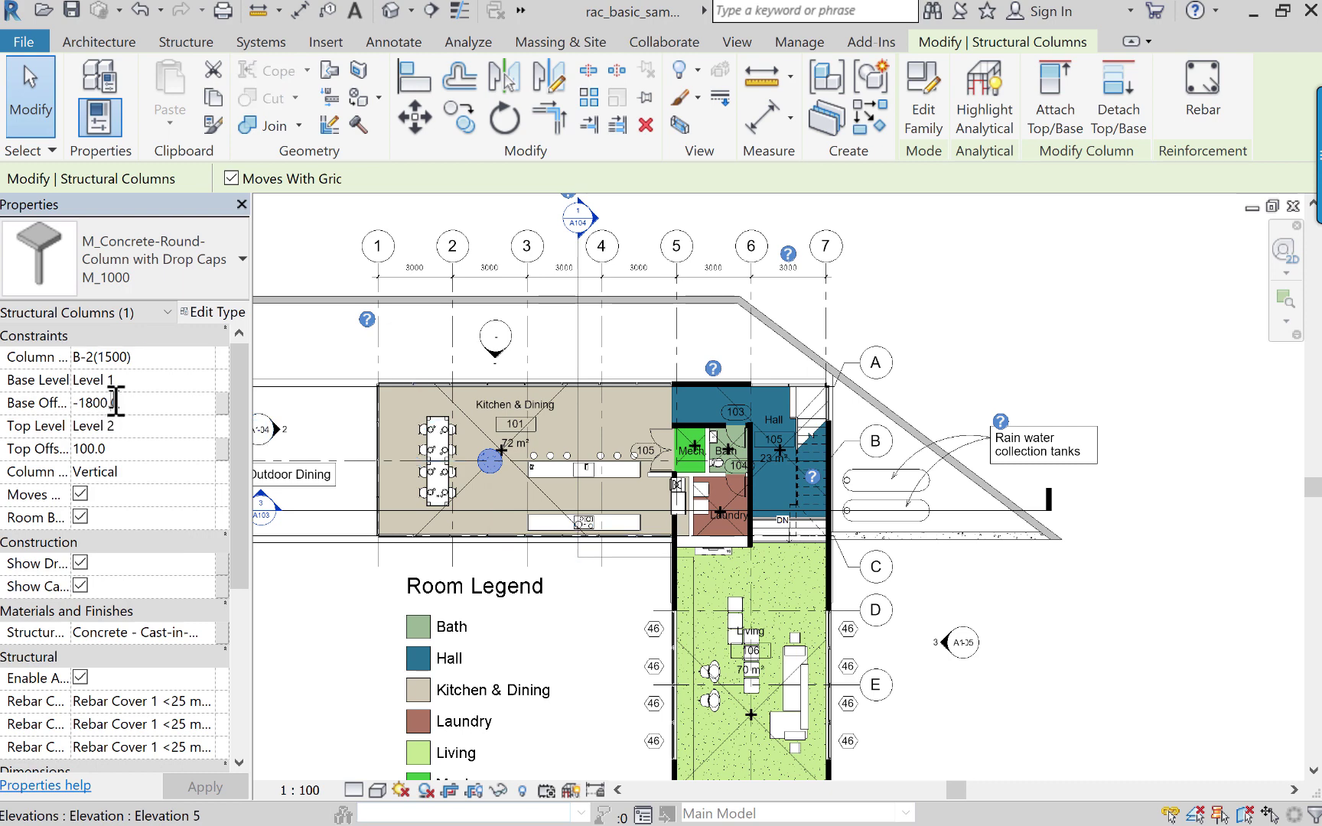
click(66, 400)
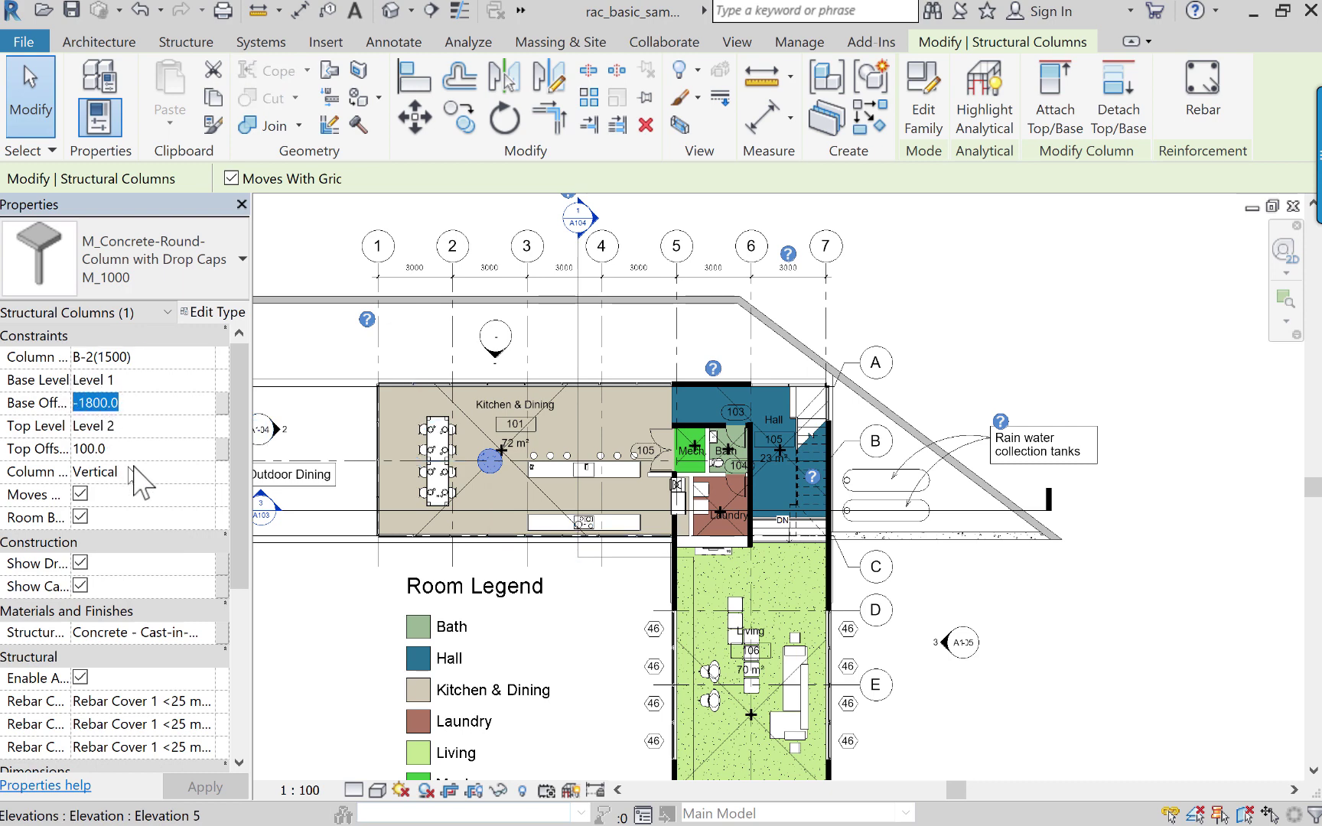
click(103, 450)
click(138, 428)
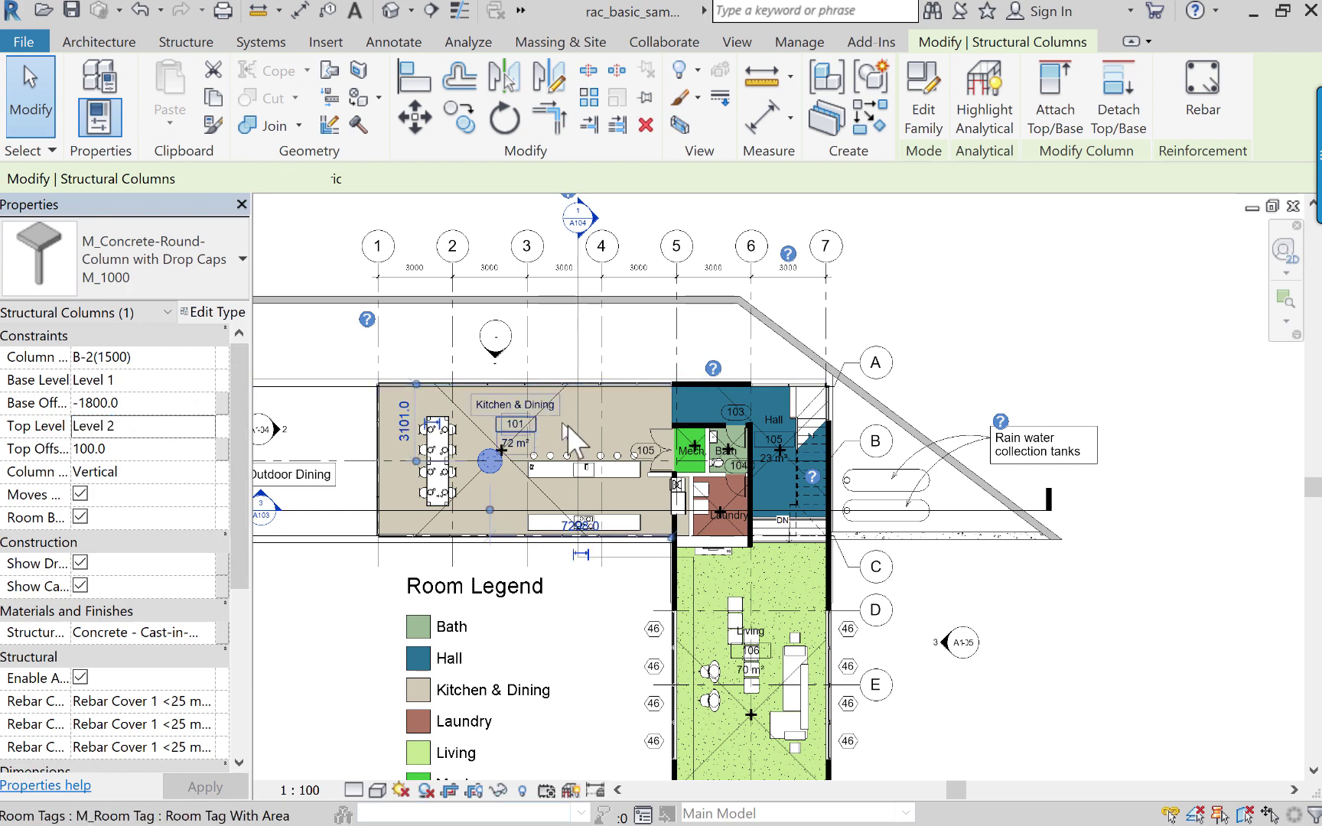
click(352, 628)
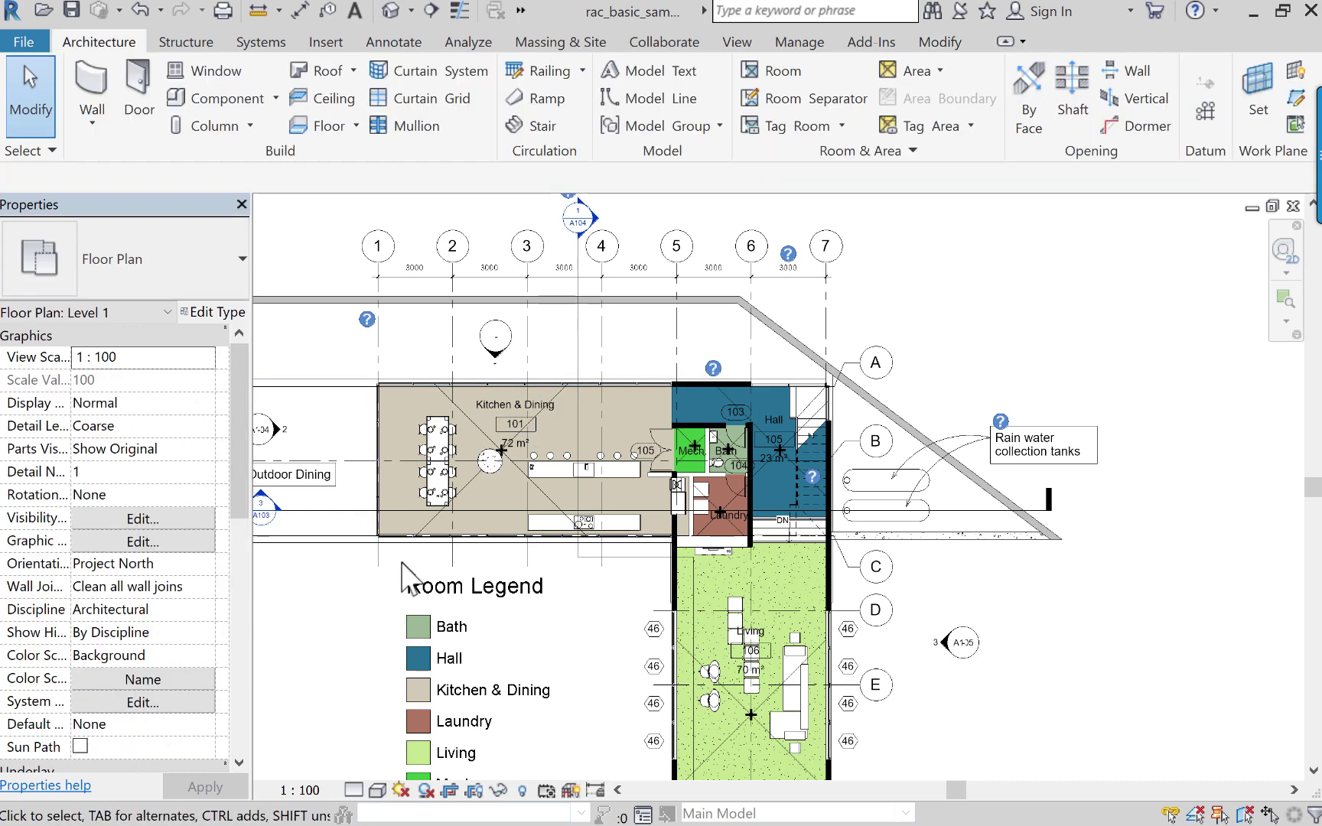
Step: Select the Kitchen & Dining room tag, examine its name, number and area, and clear the selection
click(506, 422)
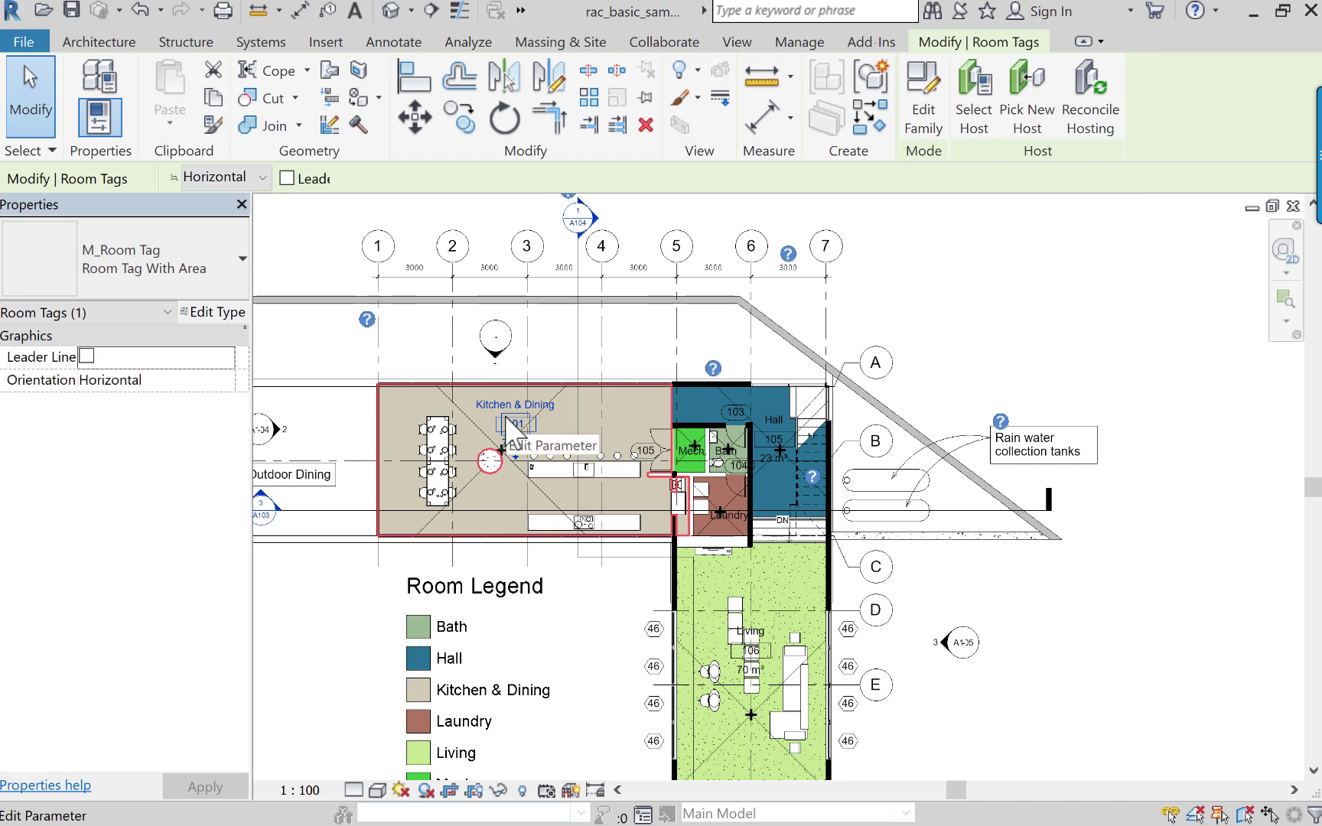
click(505, 418)
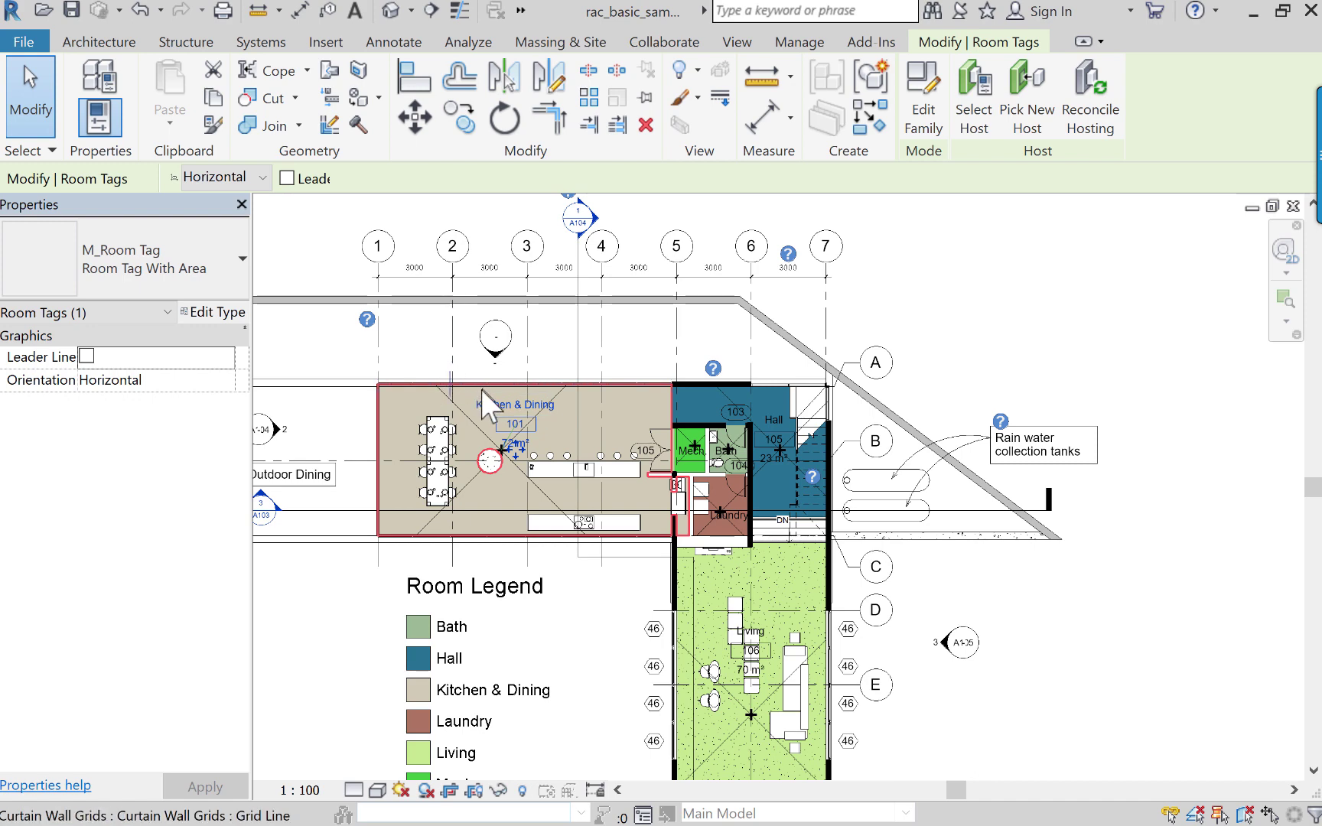
scroll(507, 427, down, 2)
scroll(505, 422, up, 4)
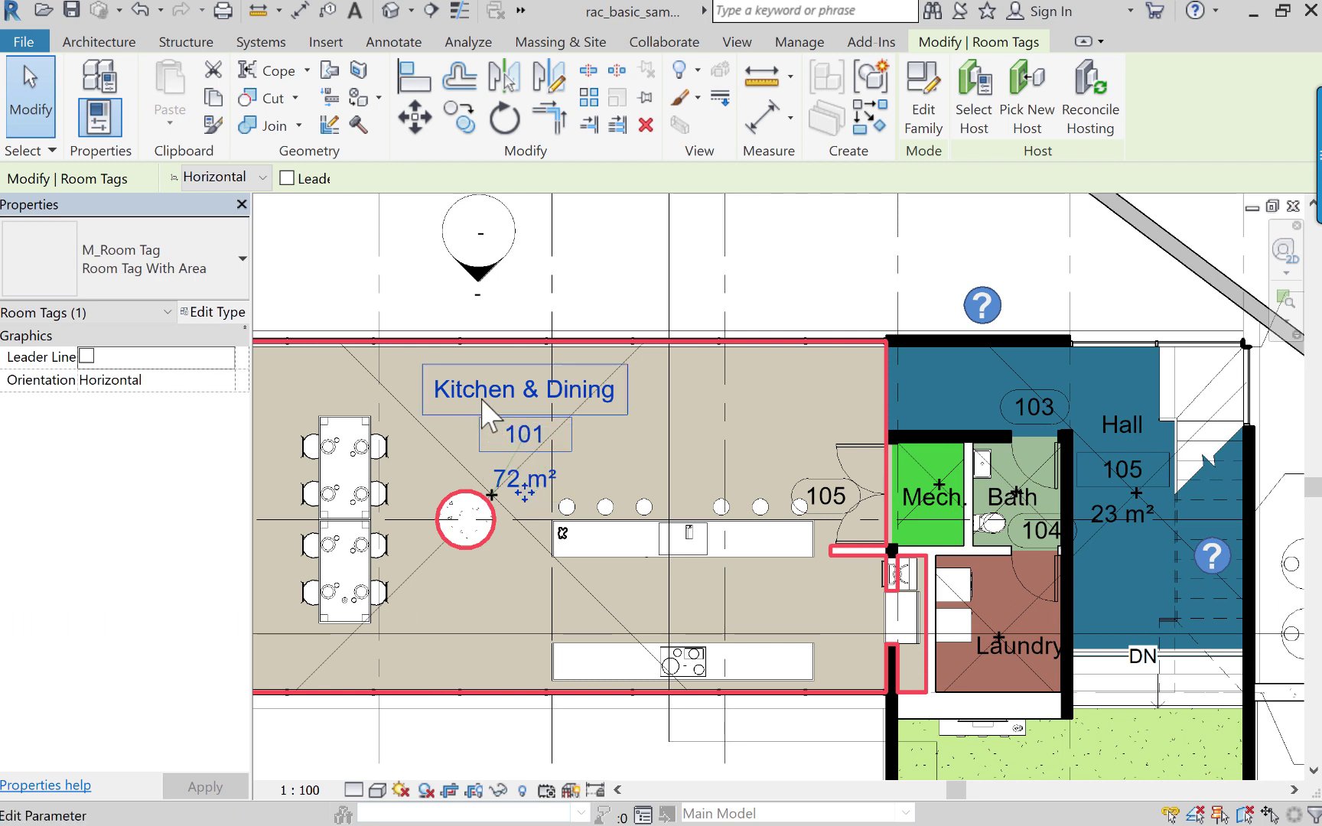
click(402, 297)
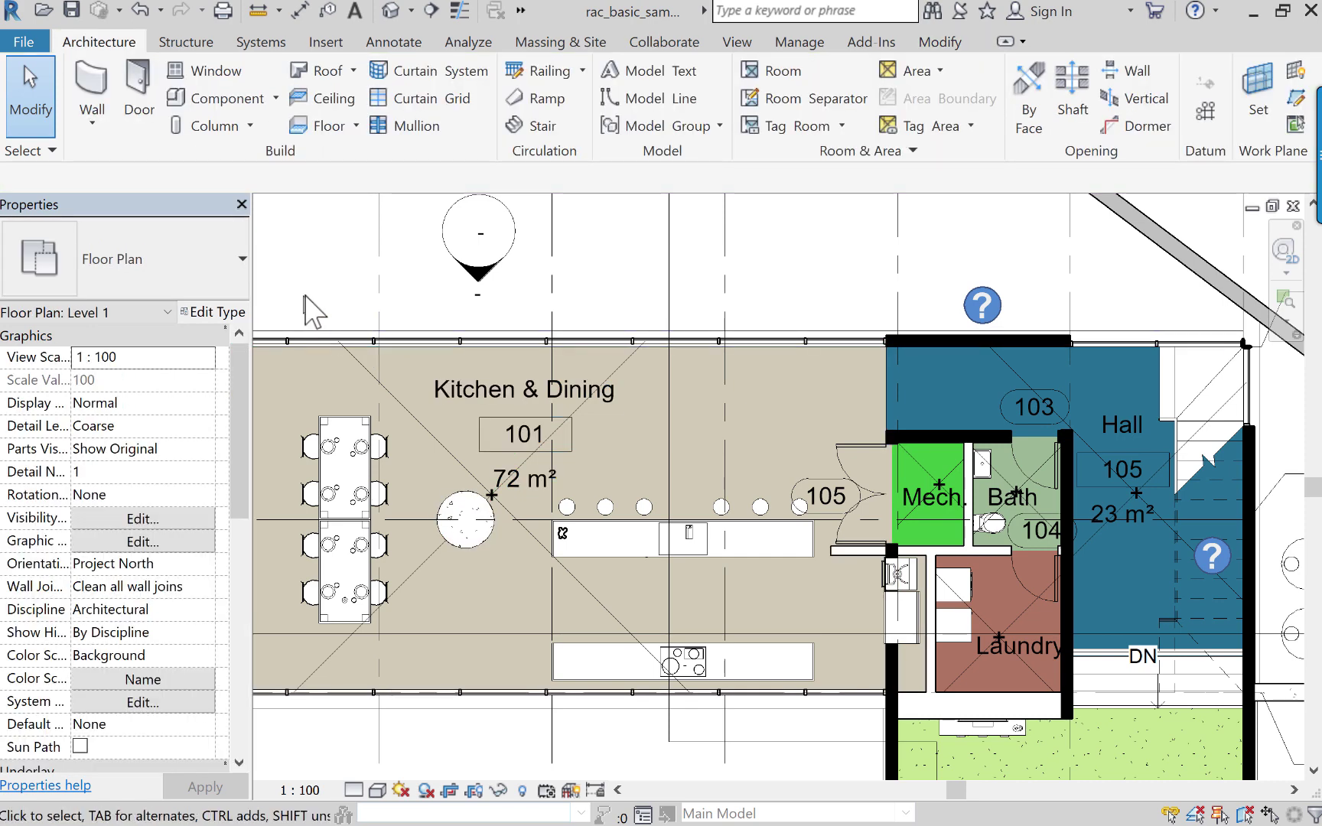
Step: Show the annotation tools, inspect grid line 5 and the dimensions between the grids, and clear the selection
scroll(371, 505, down, 3)
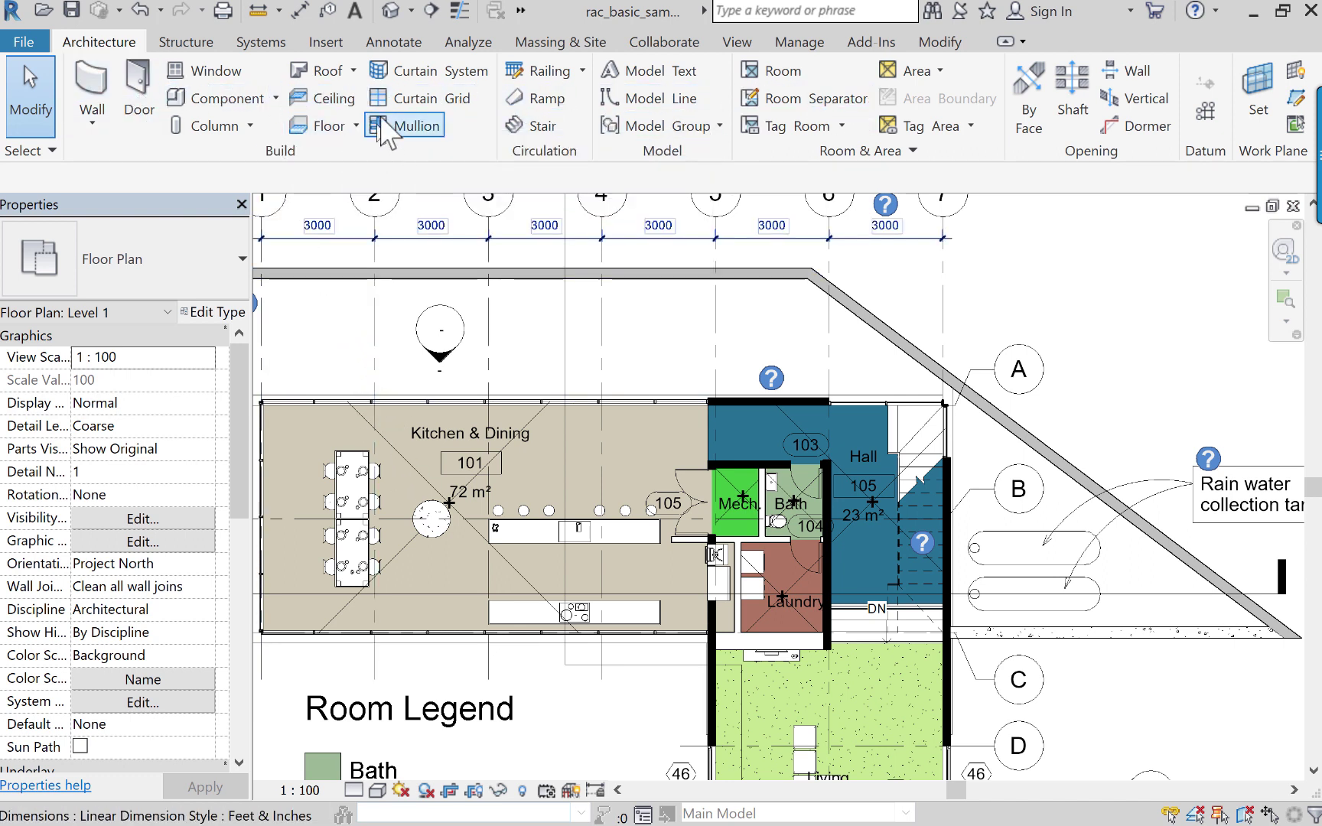
click(394, 43)
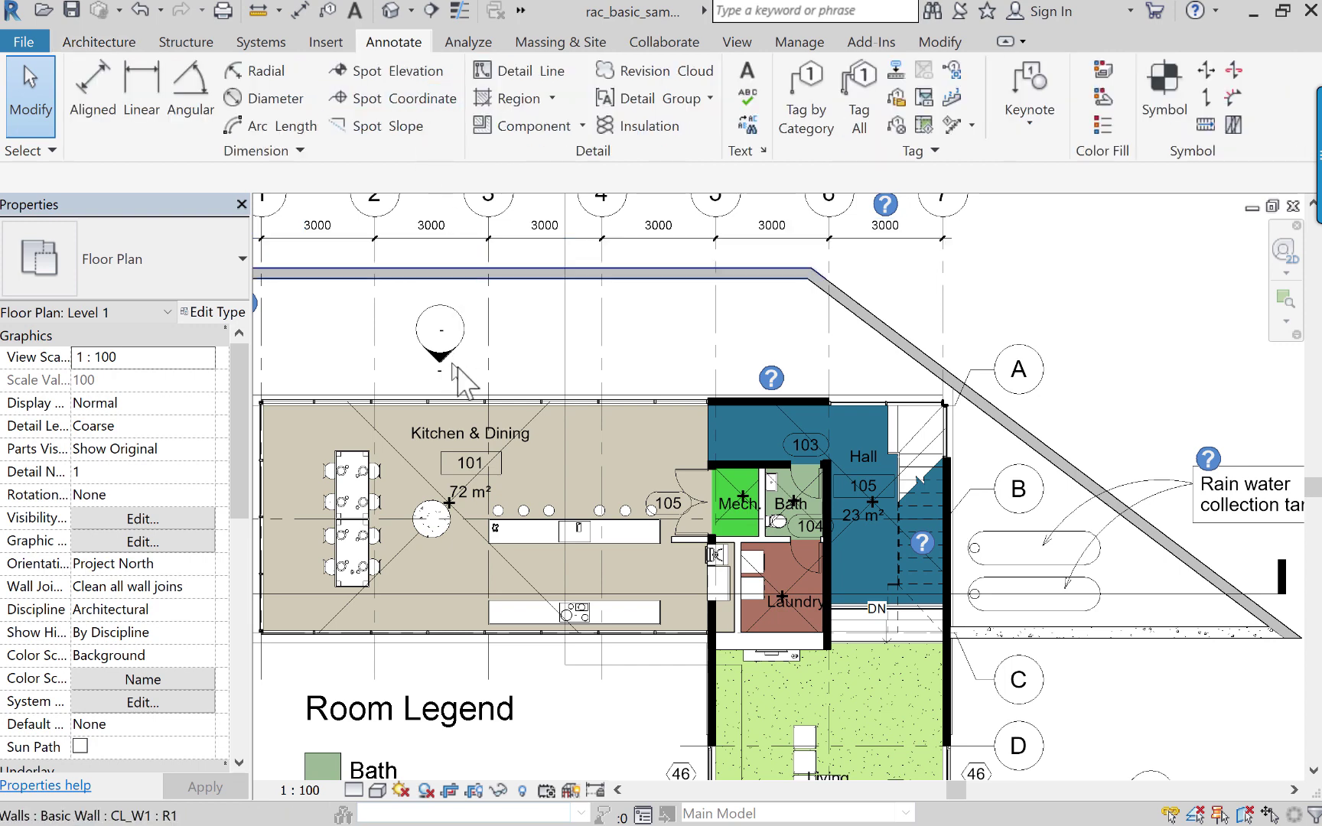
scroll(350, 381, down, 1)
middle_drag(350, 381, 554, 476)
scroll(555, 476, up, 1)
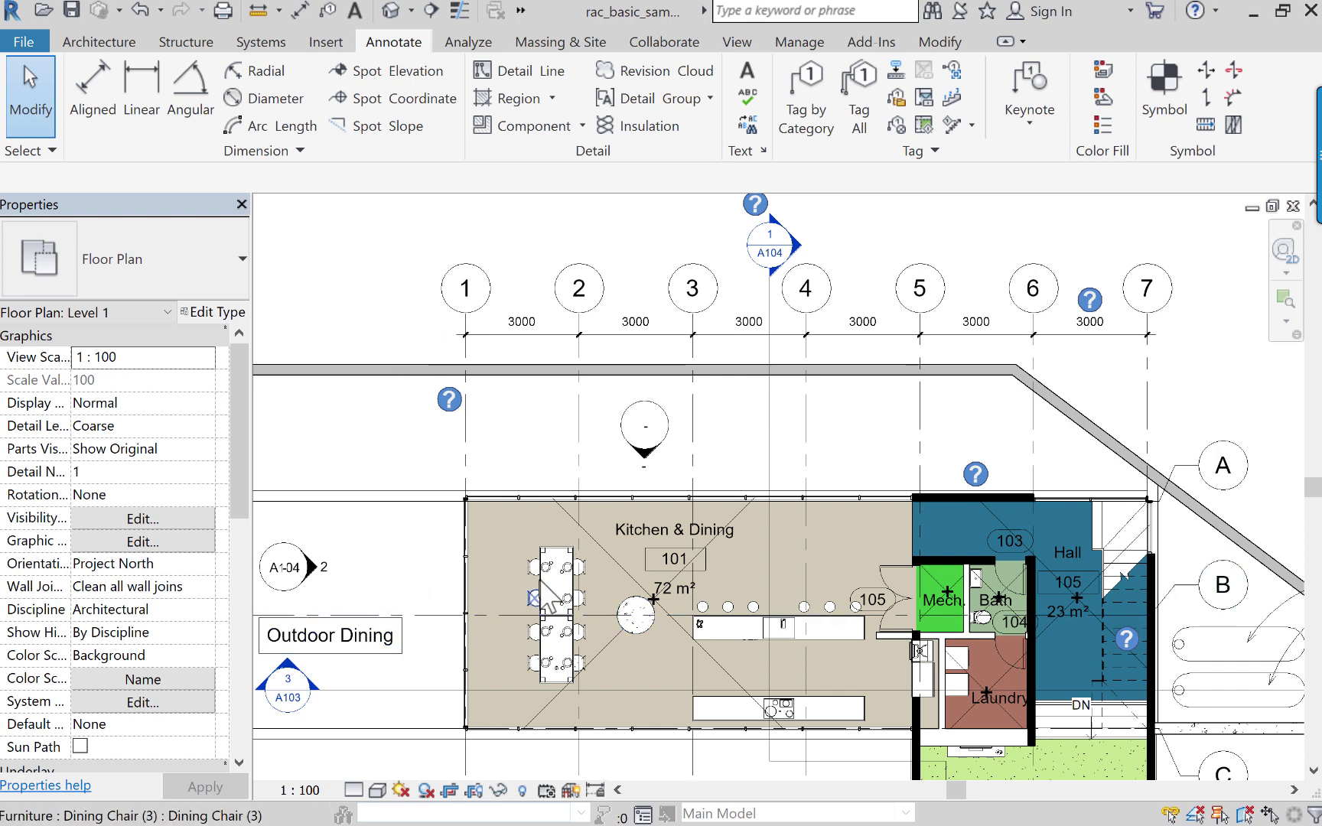
click(920, 457)
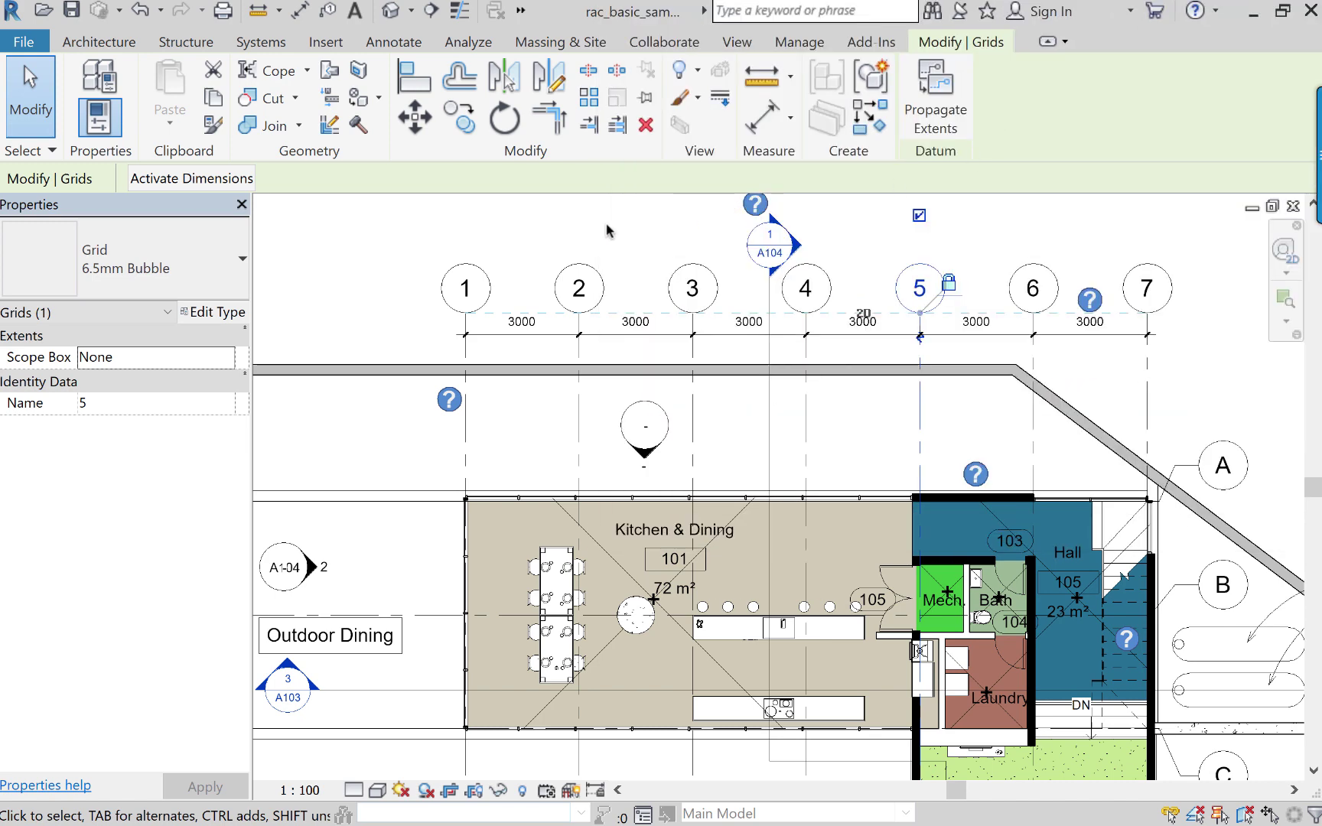
click(615, 246)
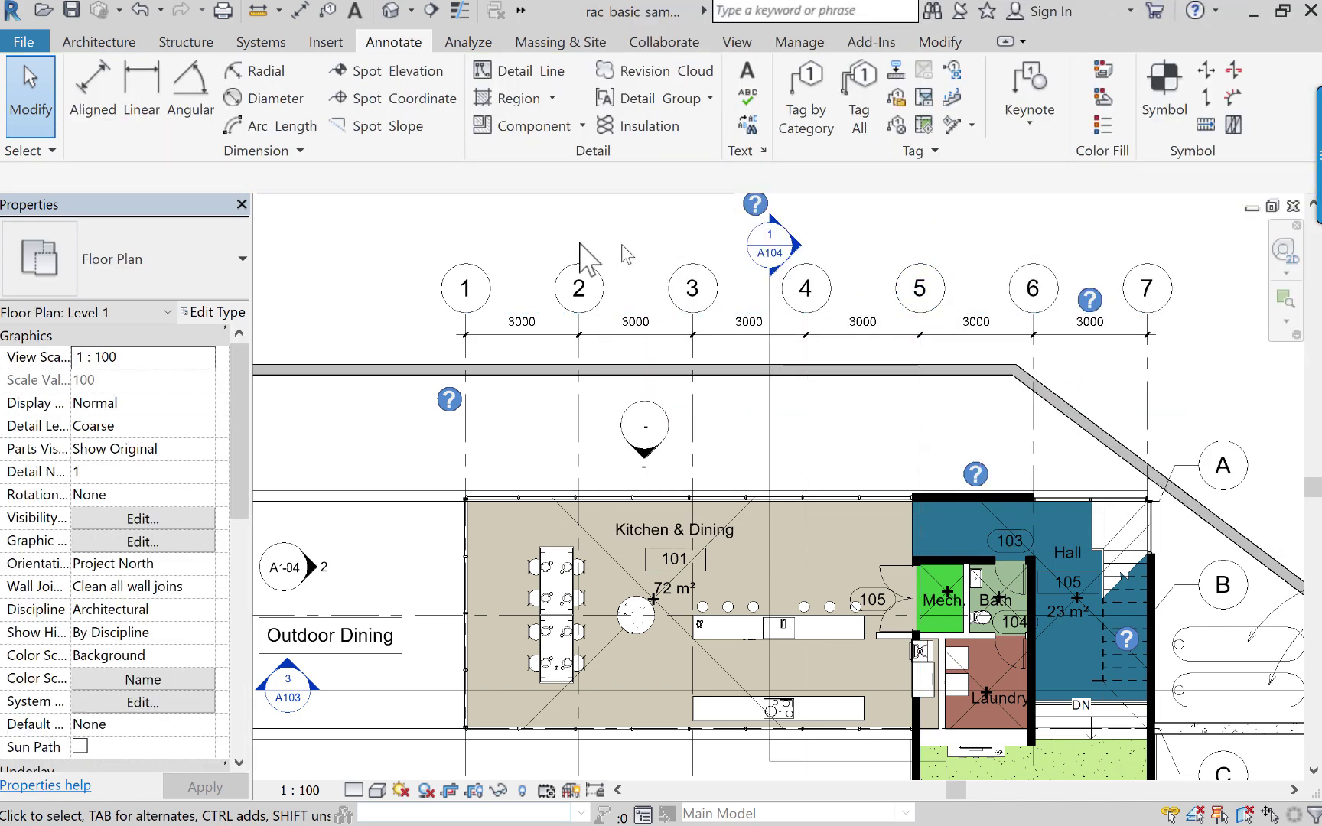
Step: Show the modify tools, inspect the kitchen island casework, and return to the architecture tools with nothing selected
click(940, 42)
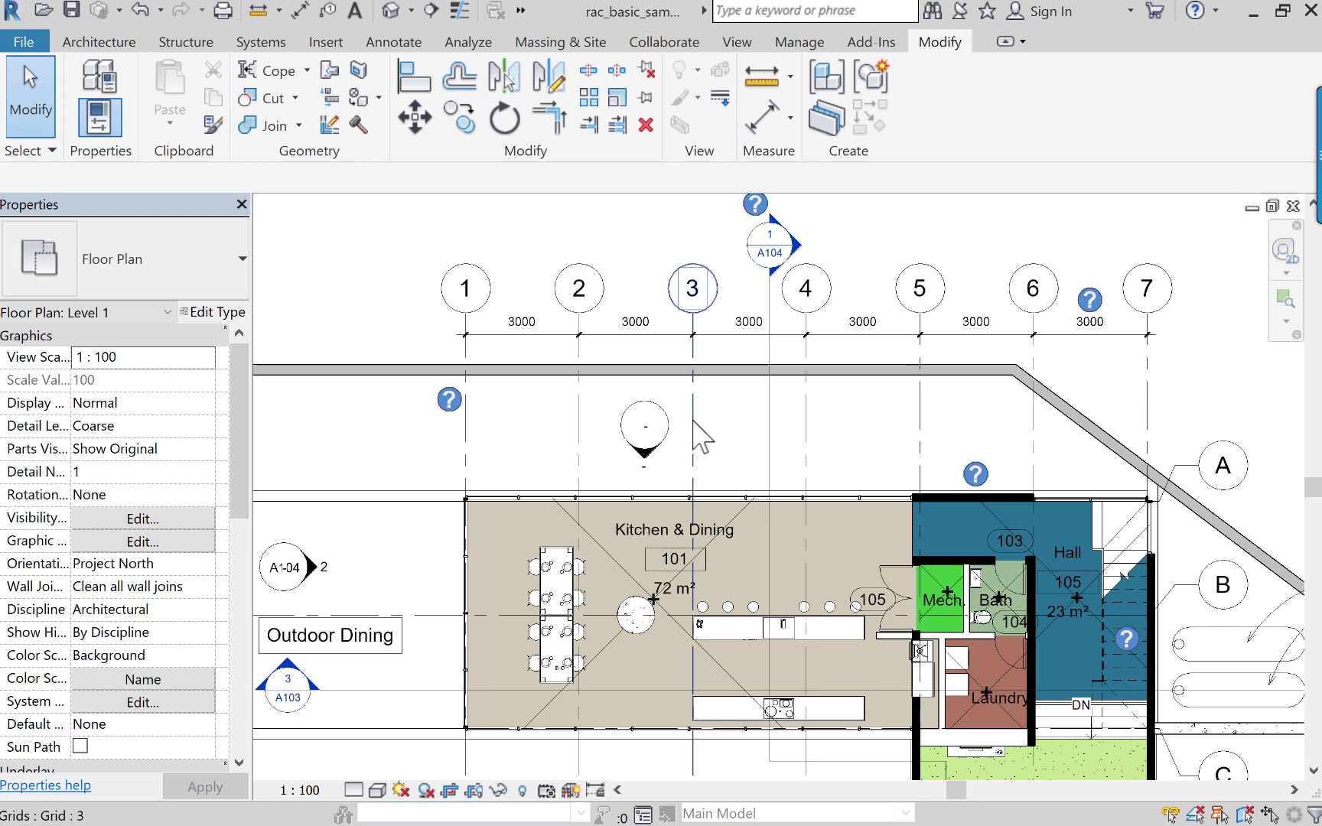
click(729, 635)
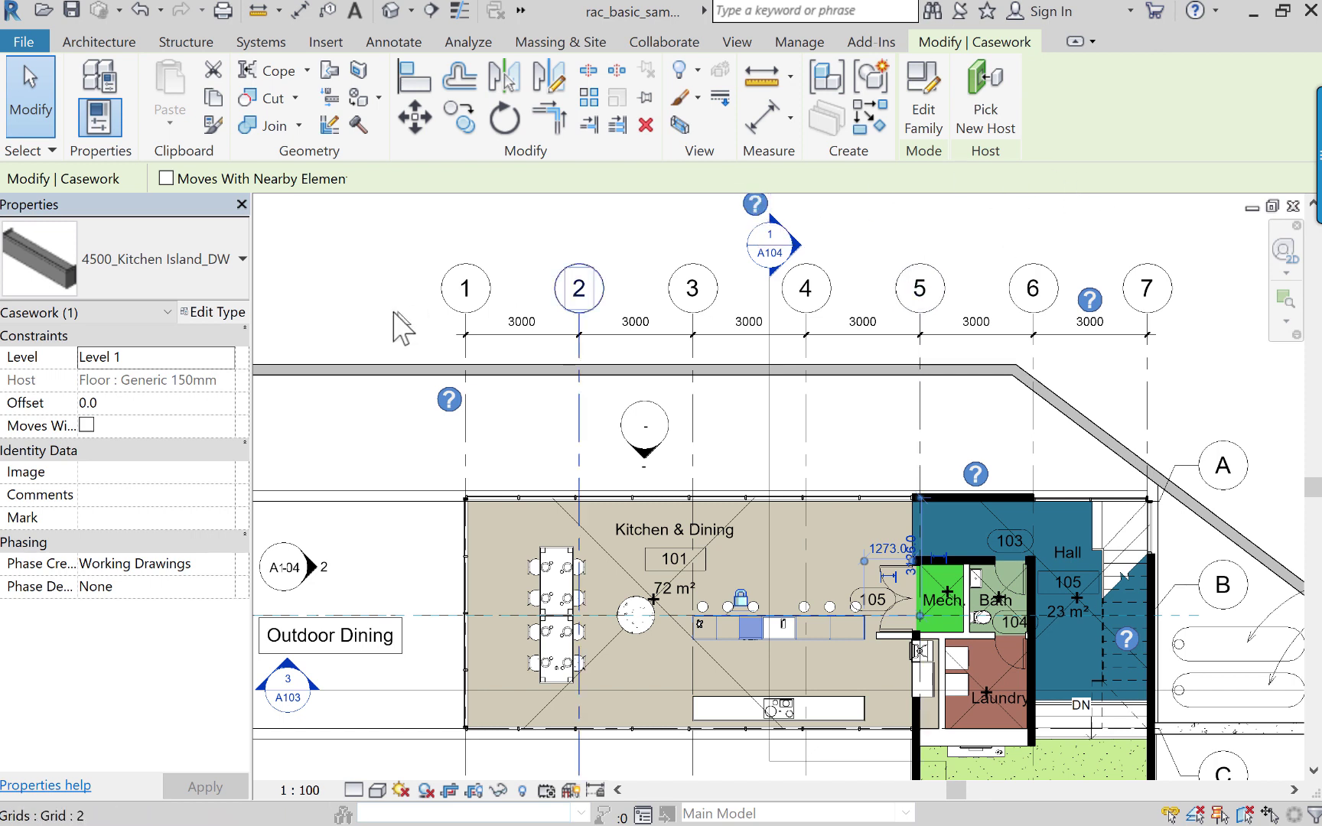
click(349, 307)
click(107, 42)
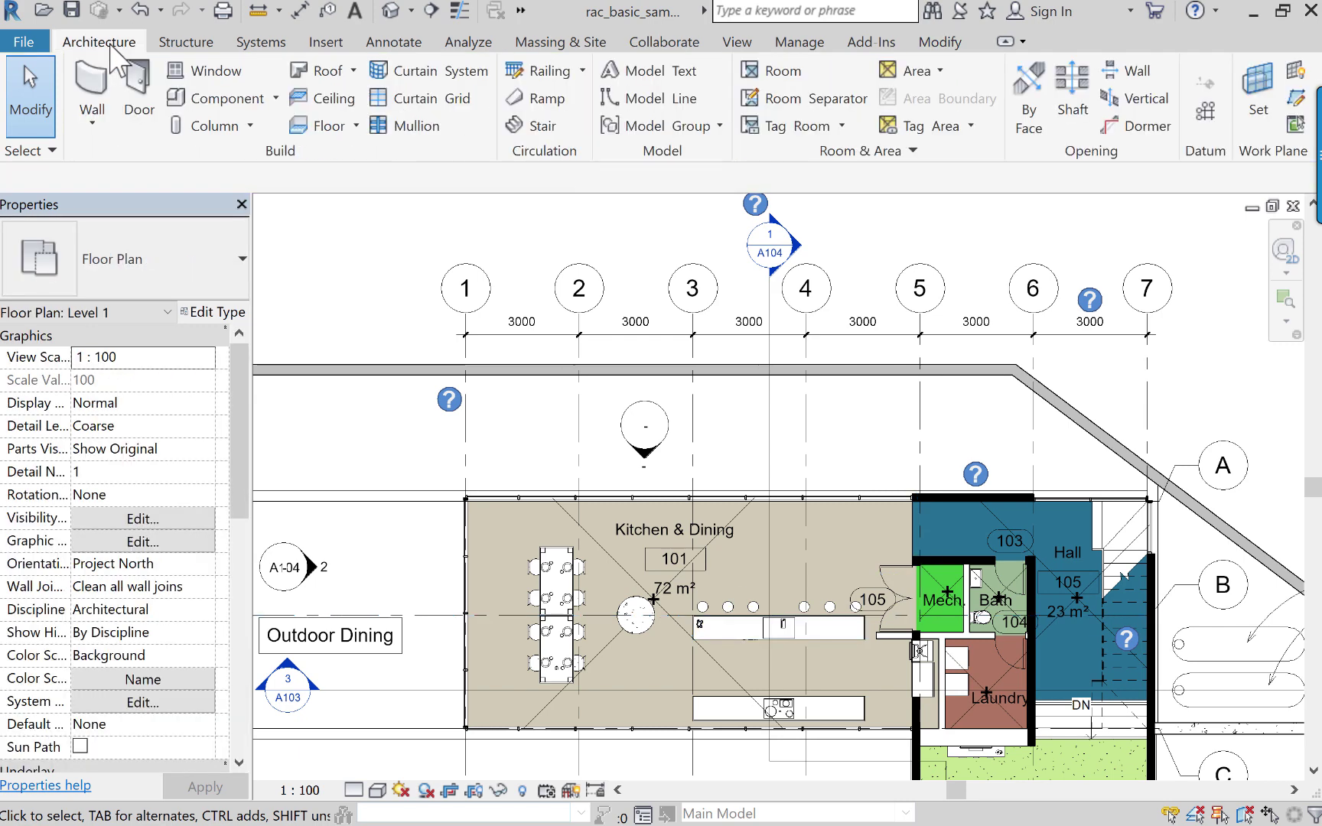